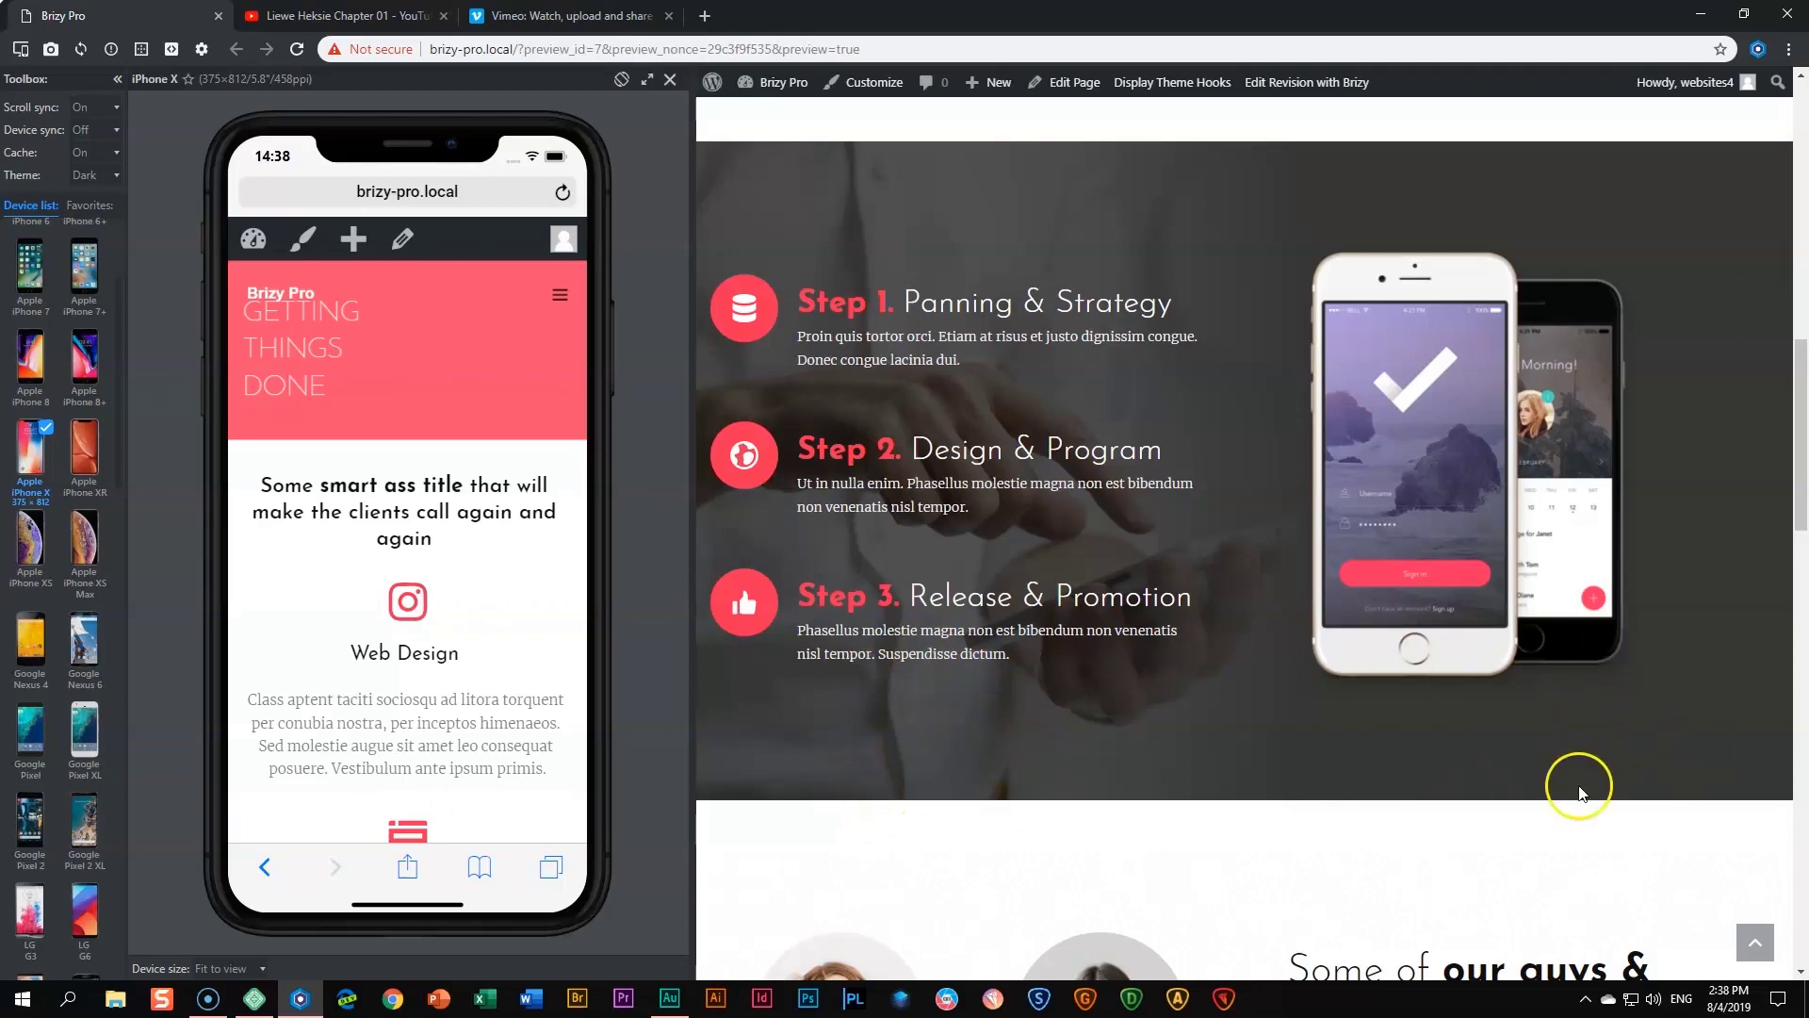
- Open the page in the Brizy editor and place a Video element below the Step 3 Release & Promotion row
left_click(671, 79)
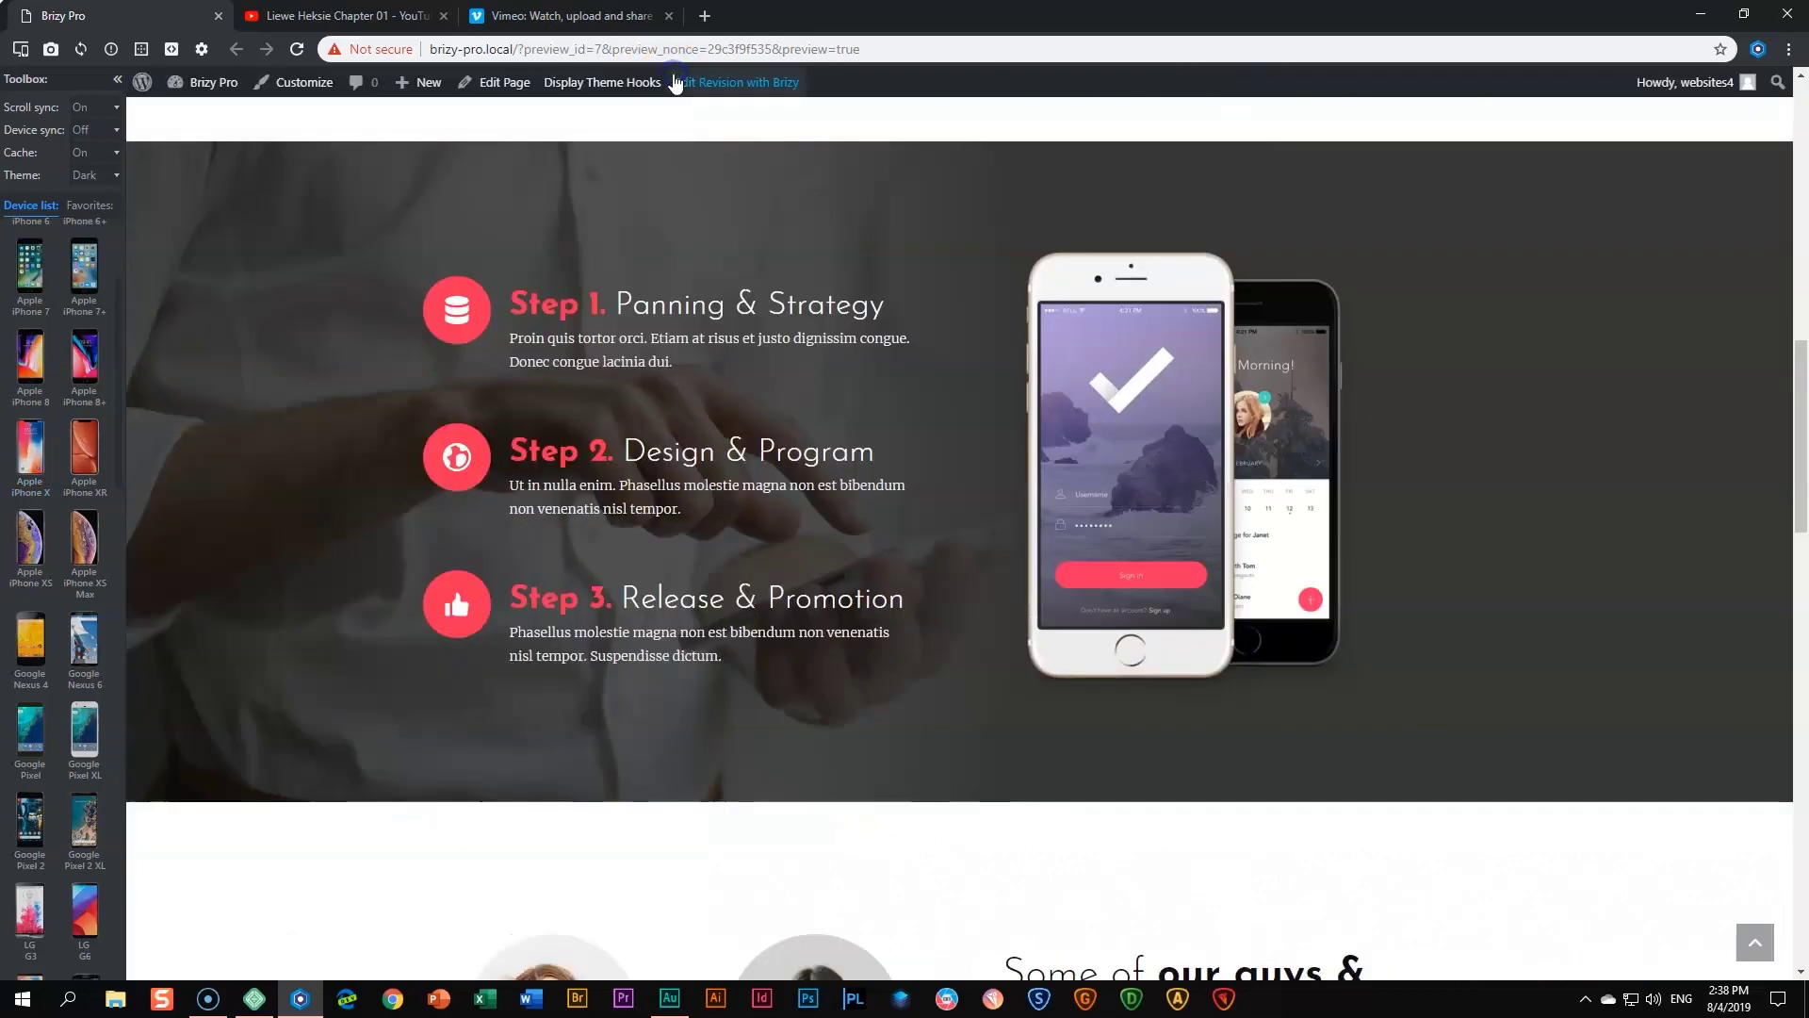
left_click(706, 87)
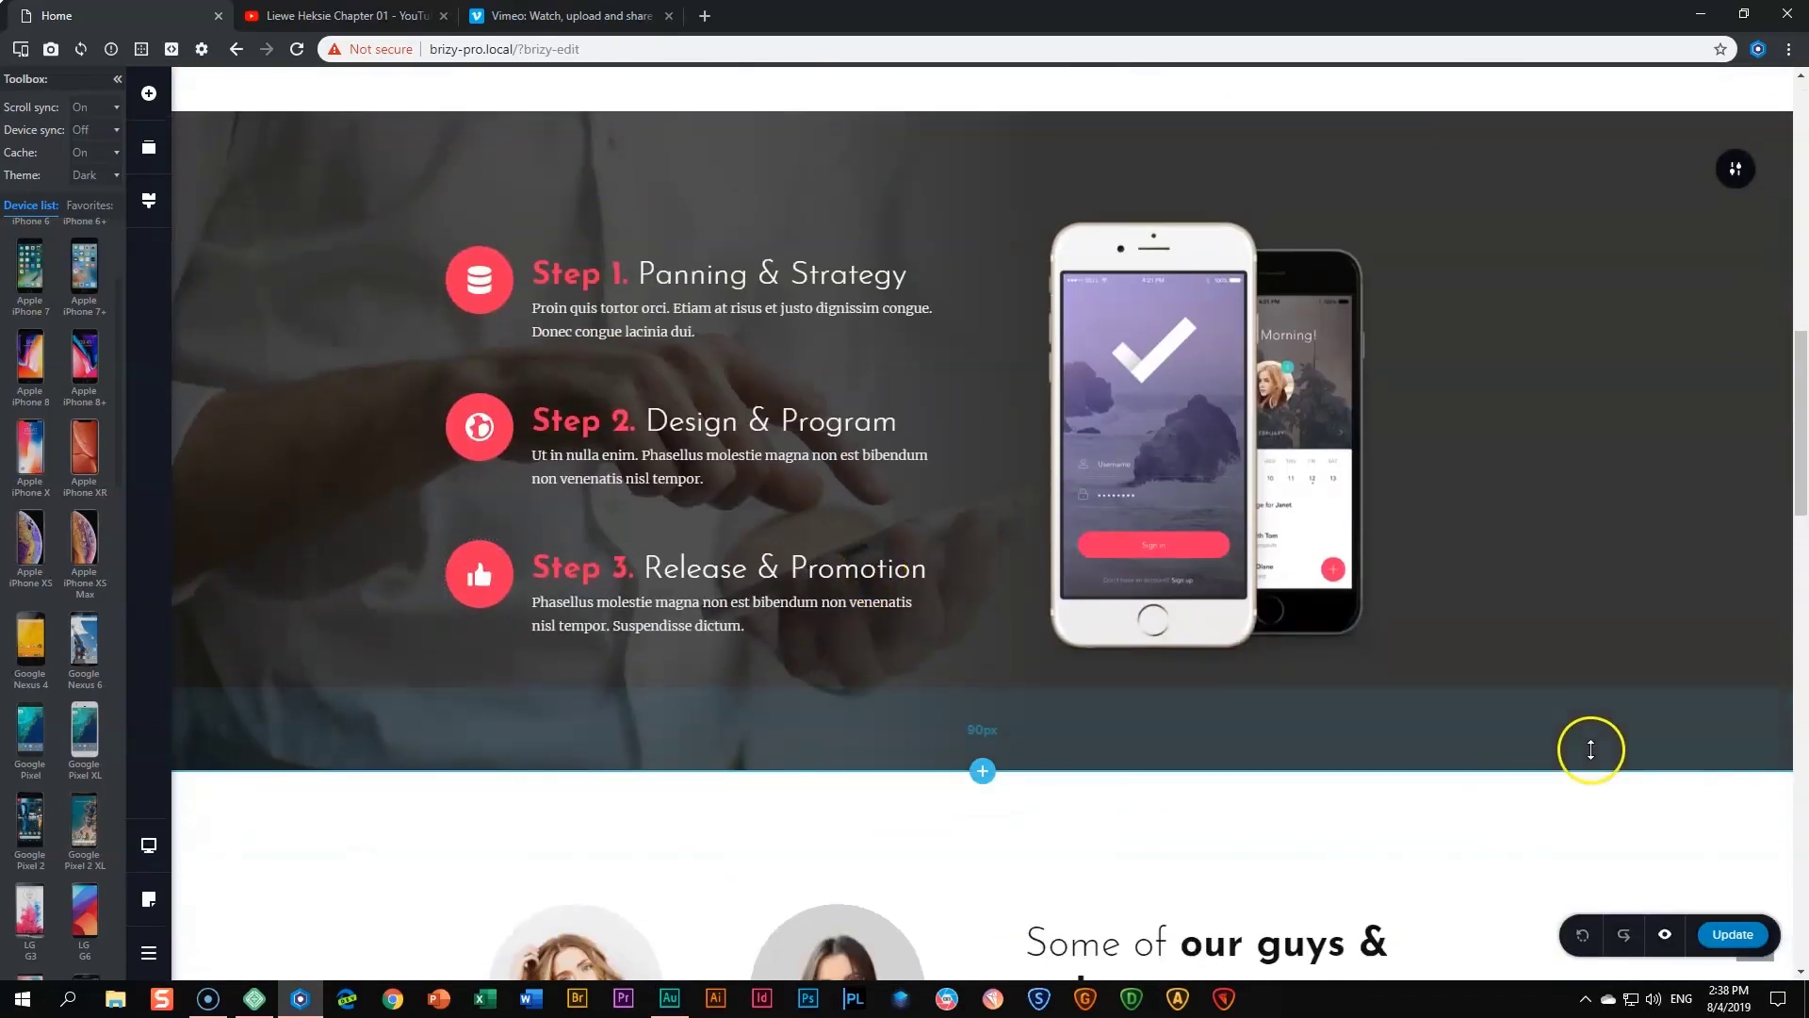
left_click(117, 79)
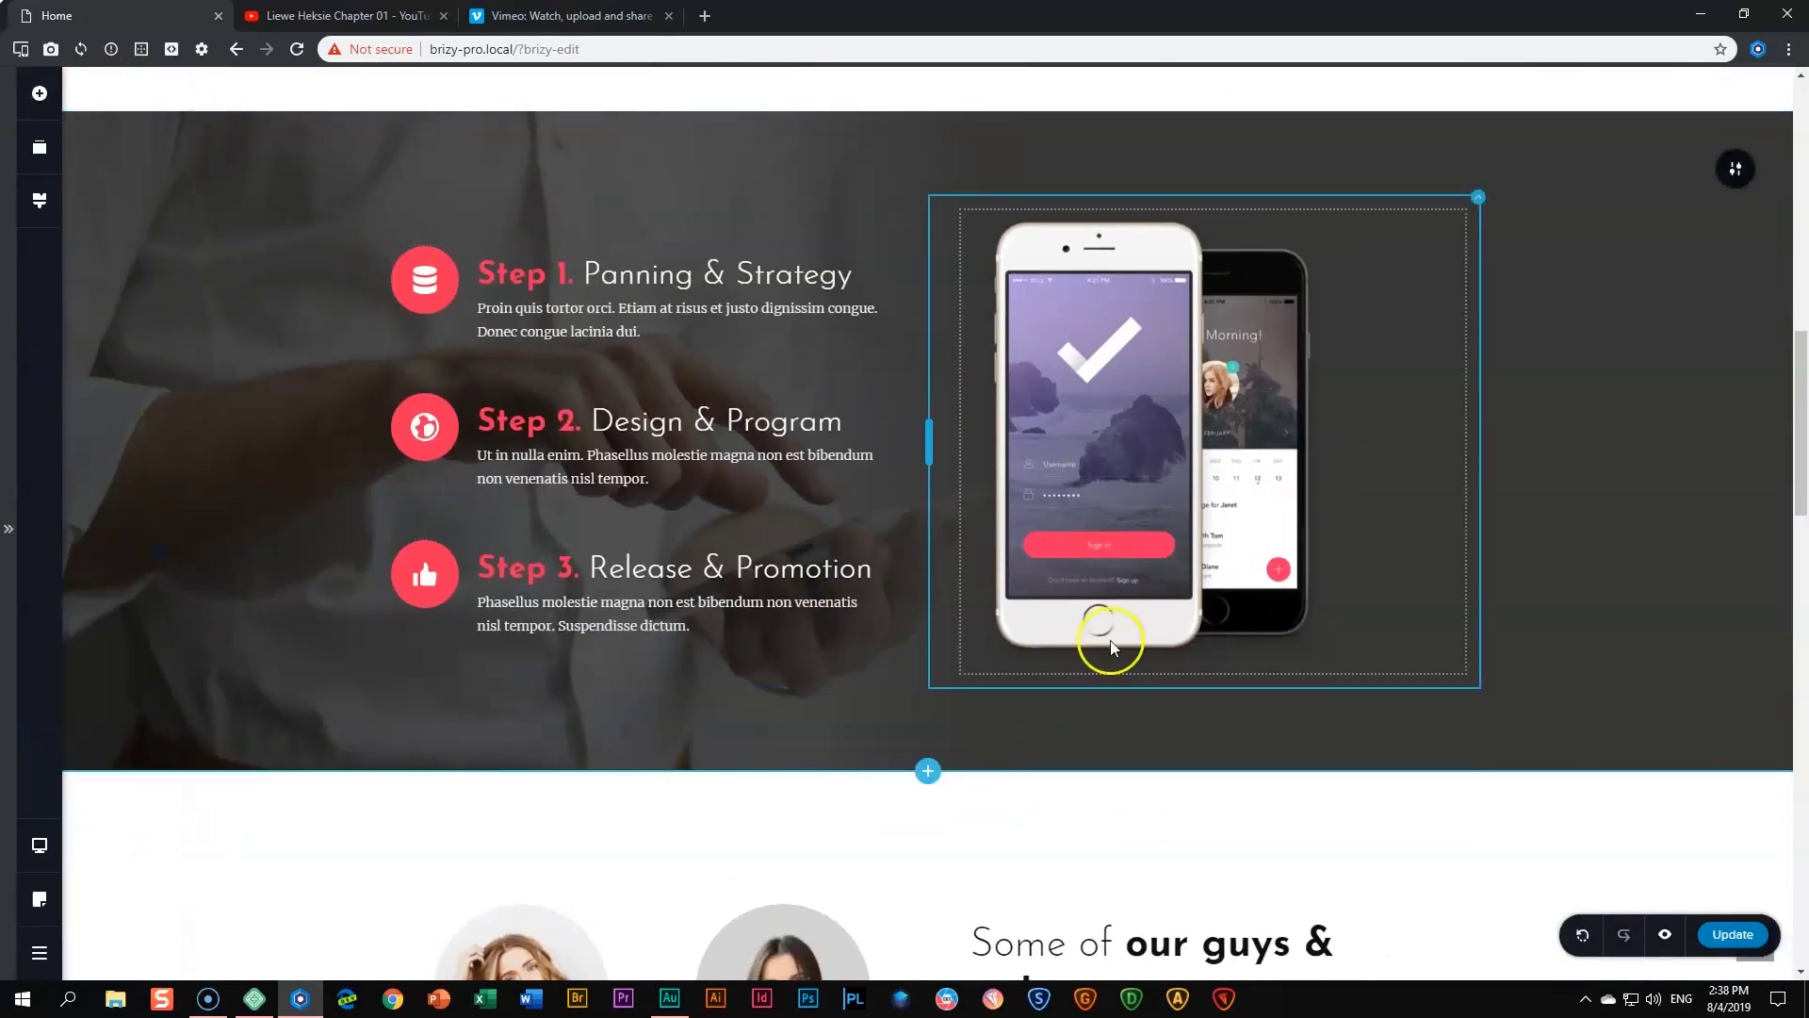
left_click(47, 96)
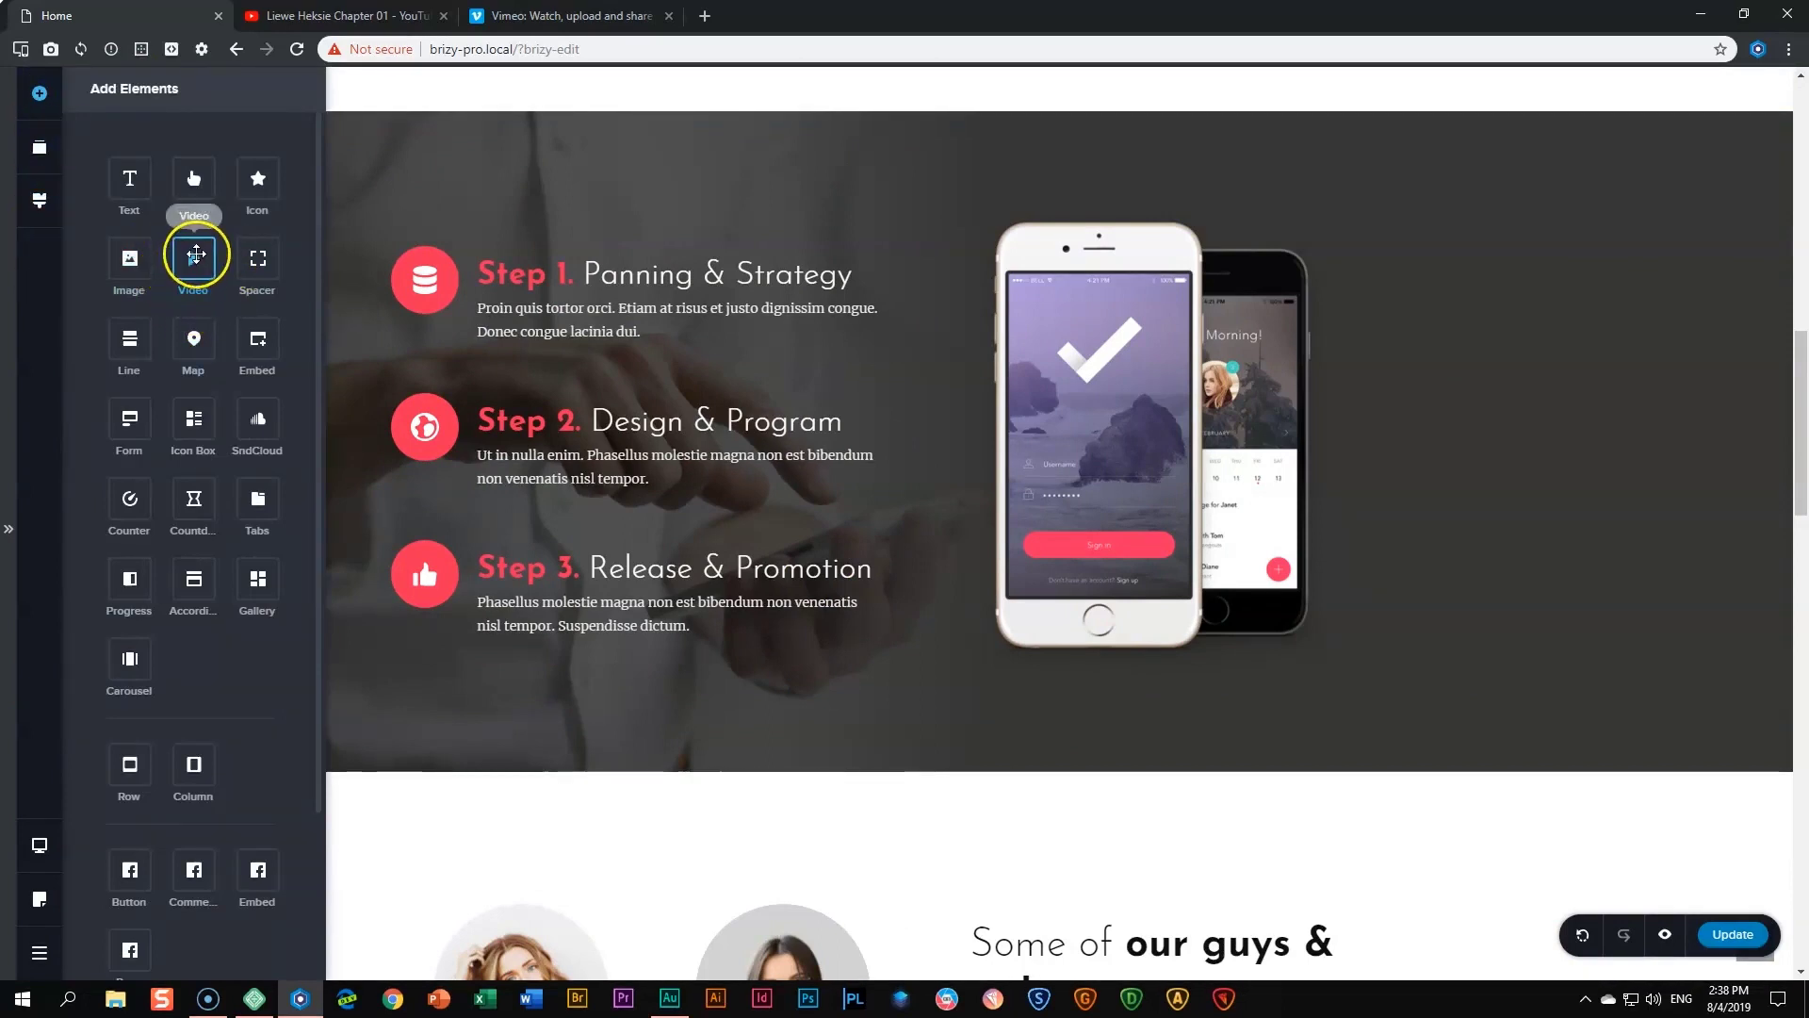
left_click_drag(196, 254, 885, 706)
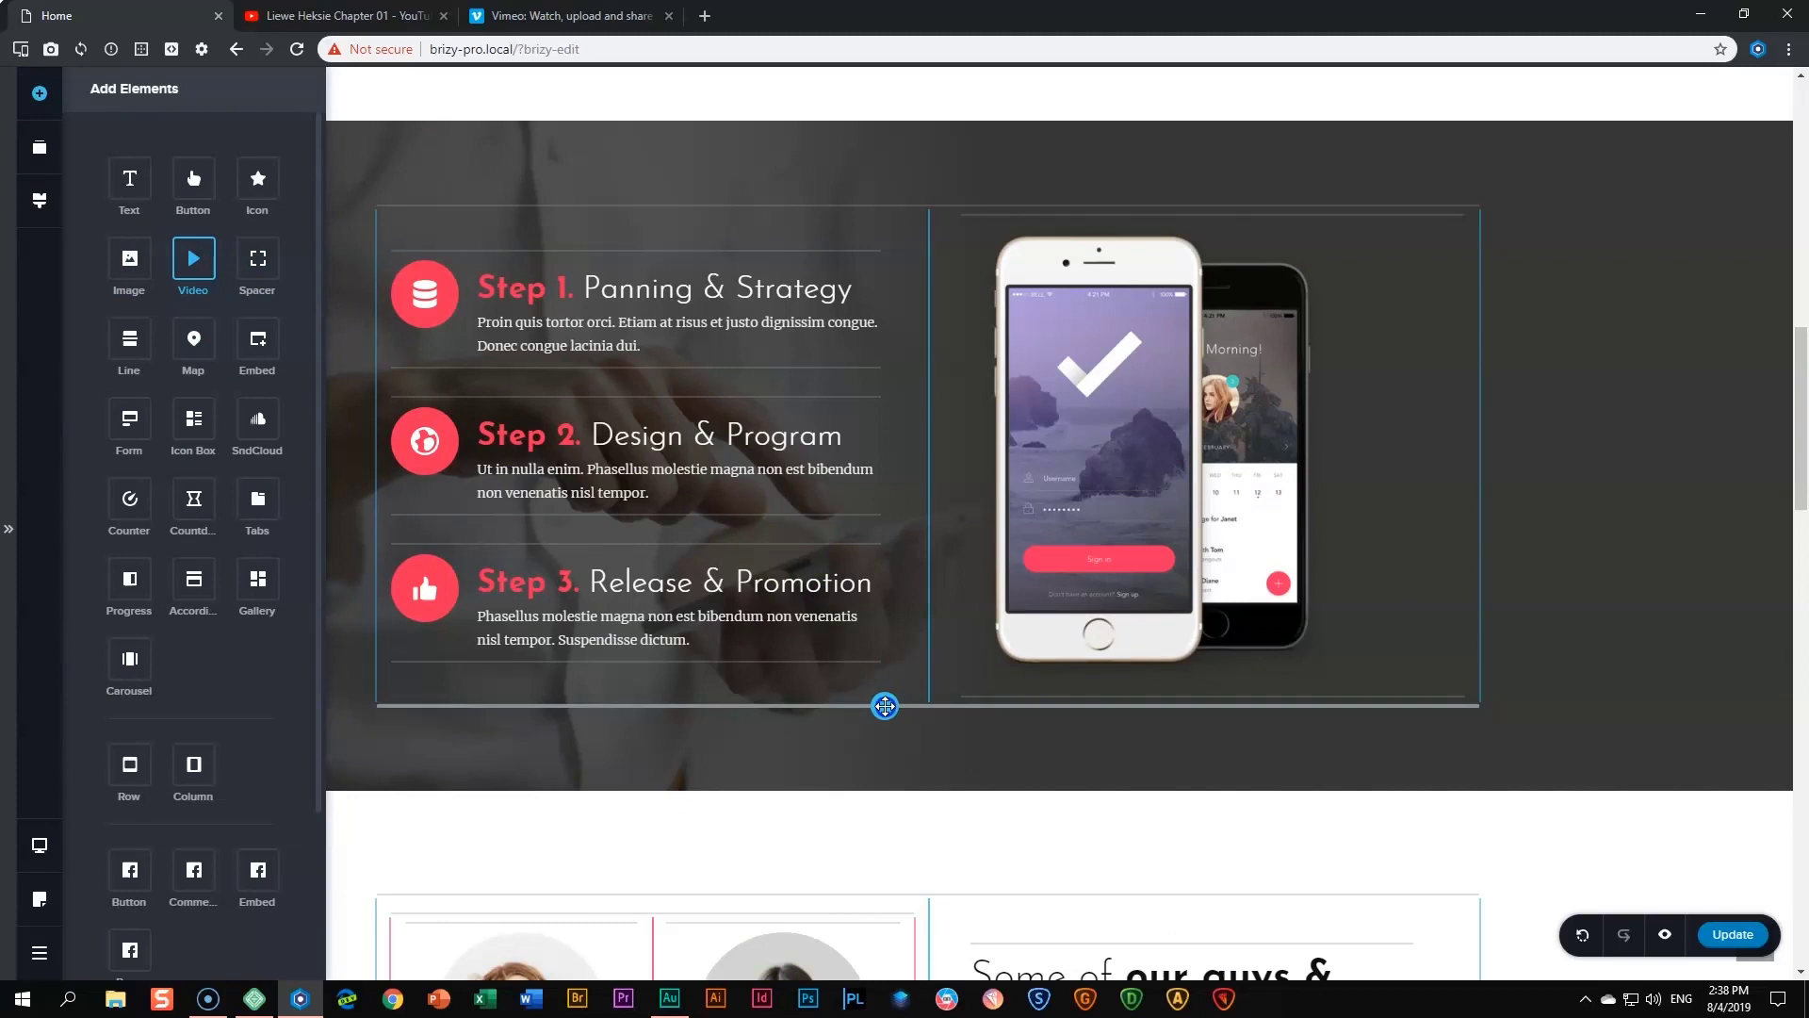
left_click_drag(885, 706, 886, 709)
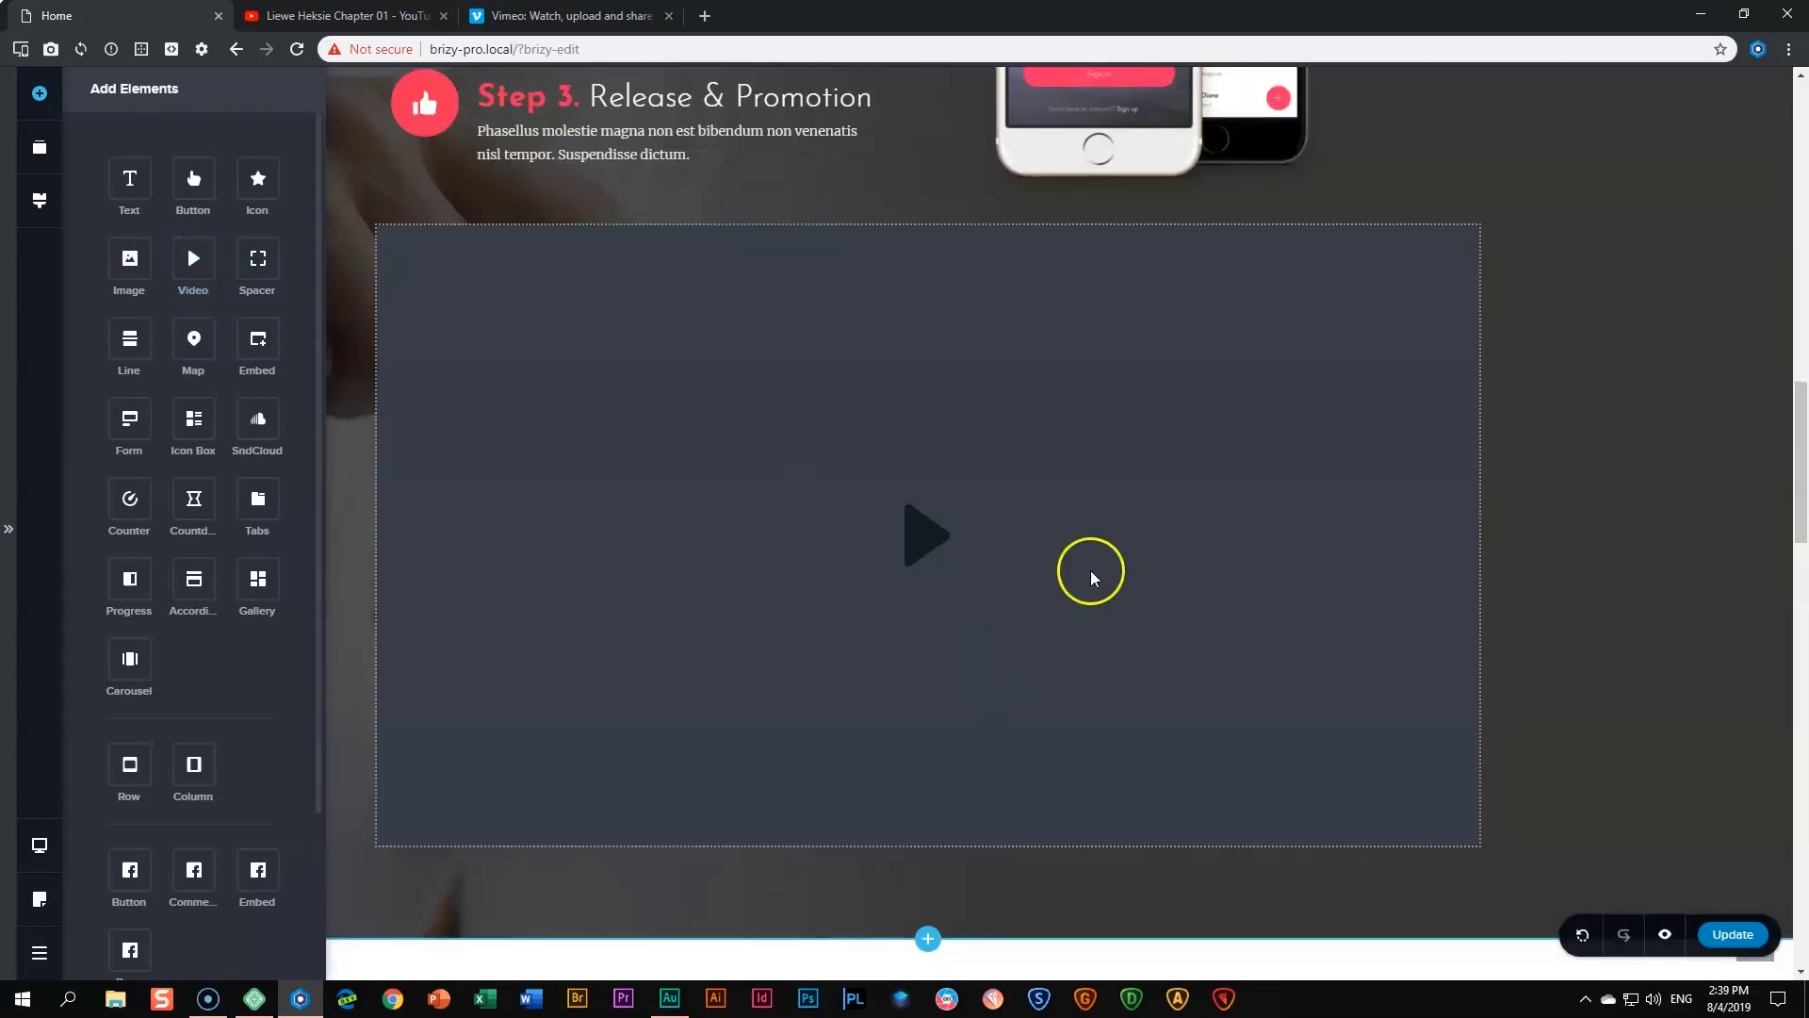
- Resize the video placeholder to about half its width and centre-align it after trying right alignment
left_click(1081, 505)
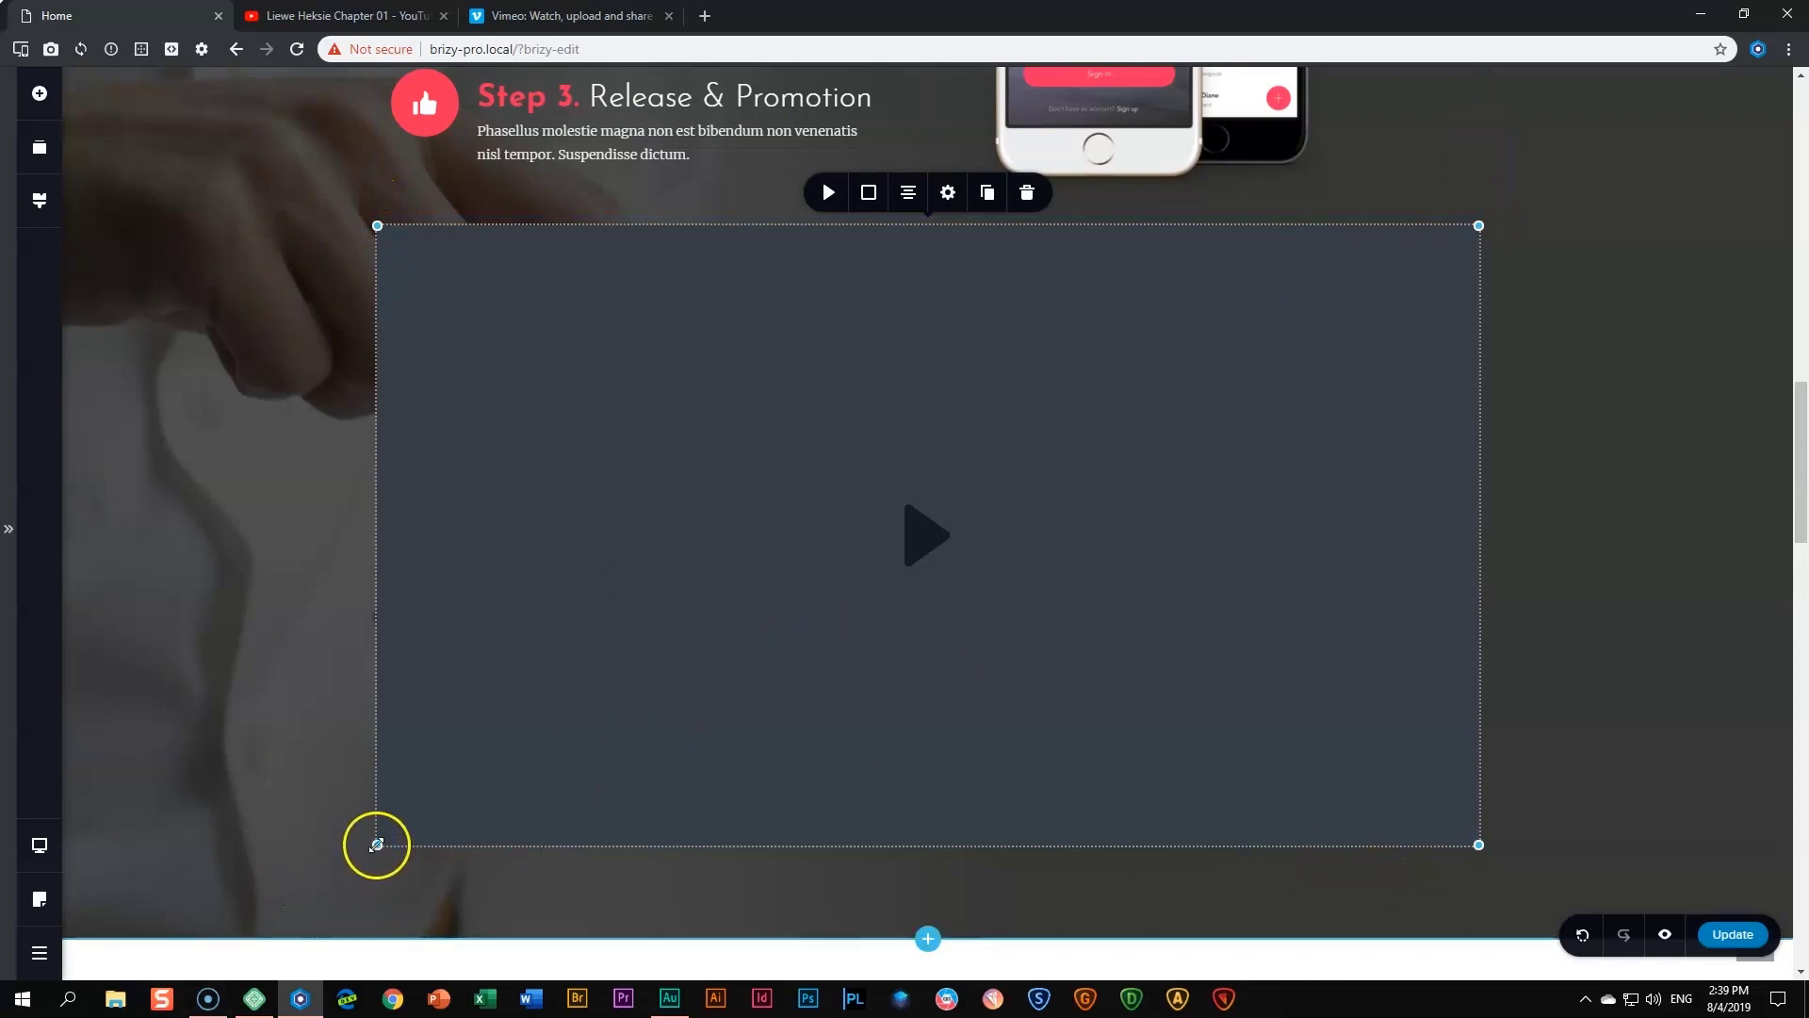
left_click_drag(376, 845, 652, 599)
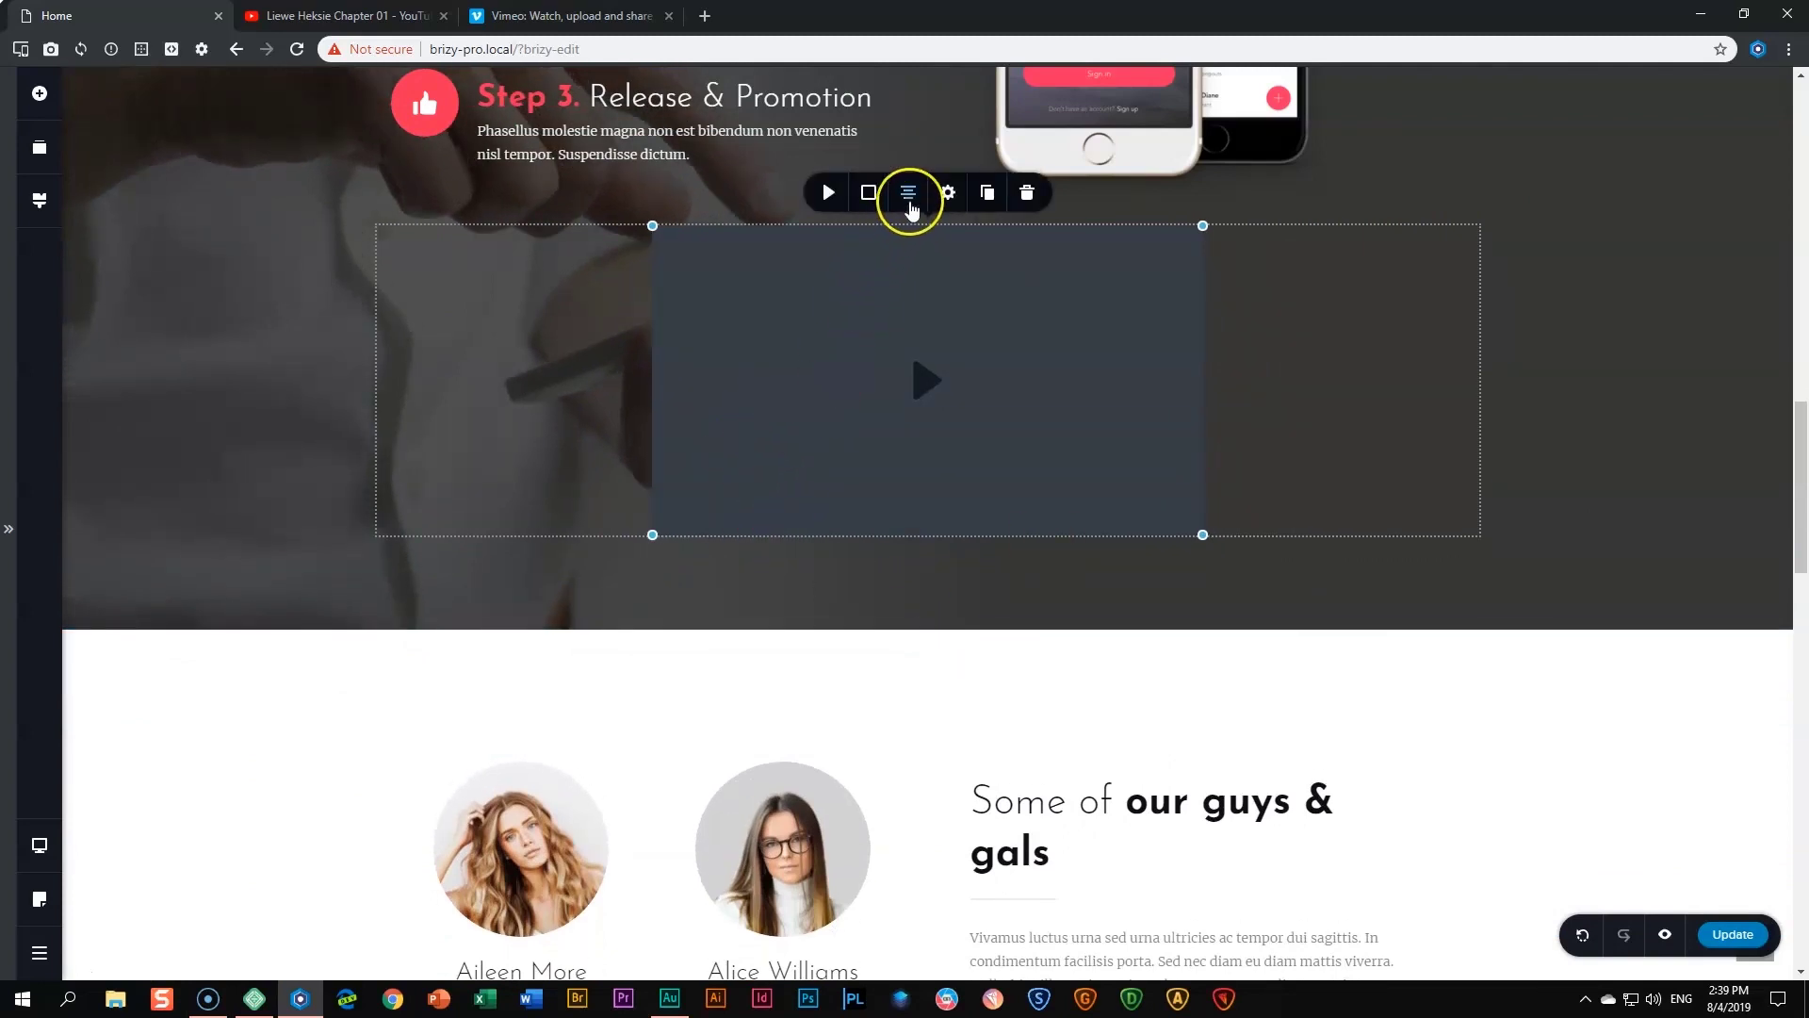
left_click(910, 198)
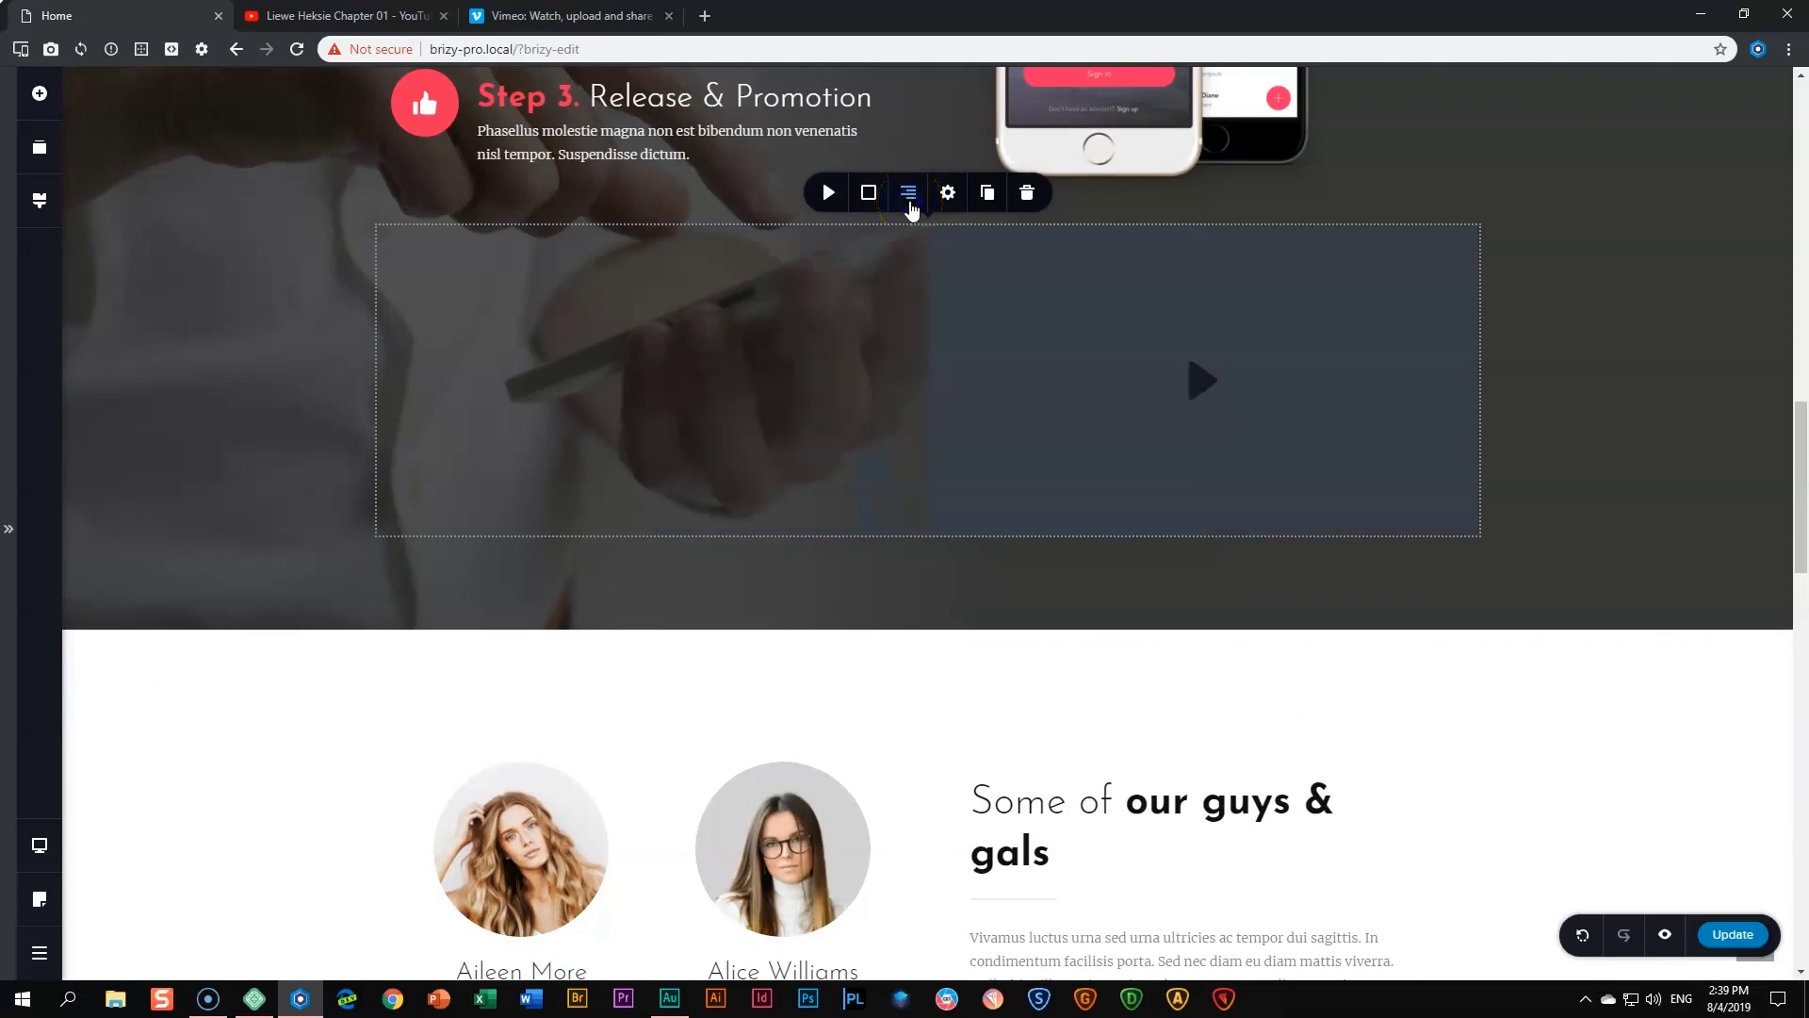
left_click(909, 194)
left_click(909, 194)
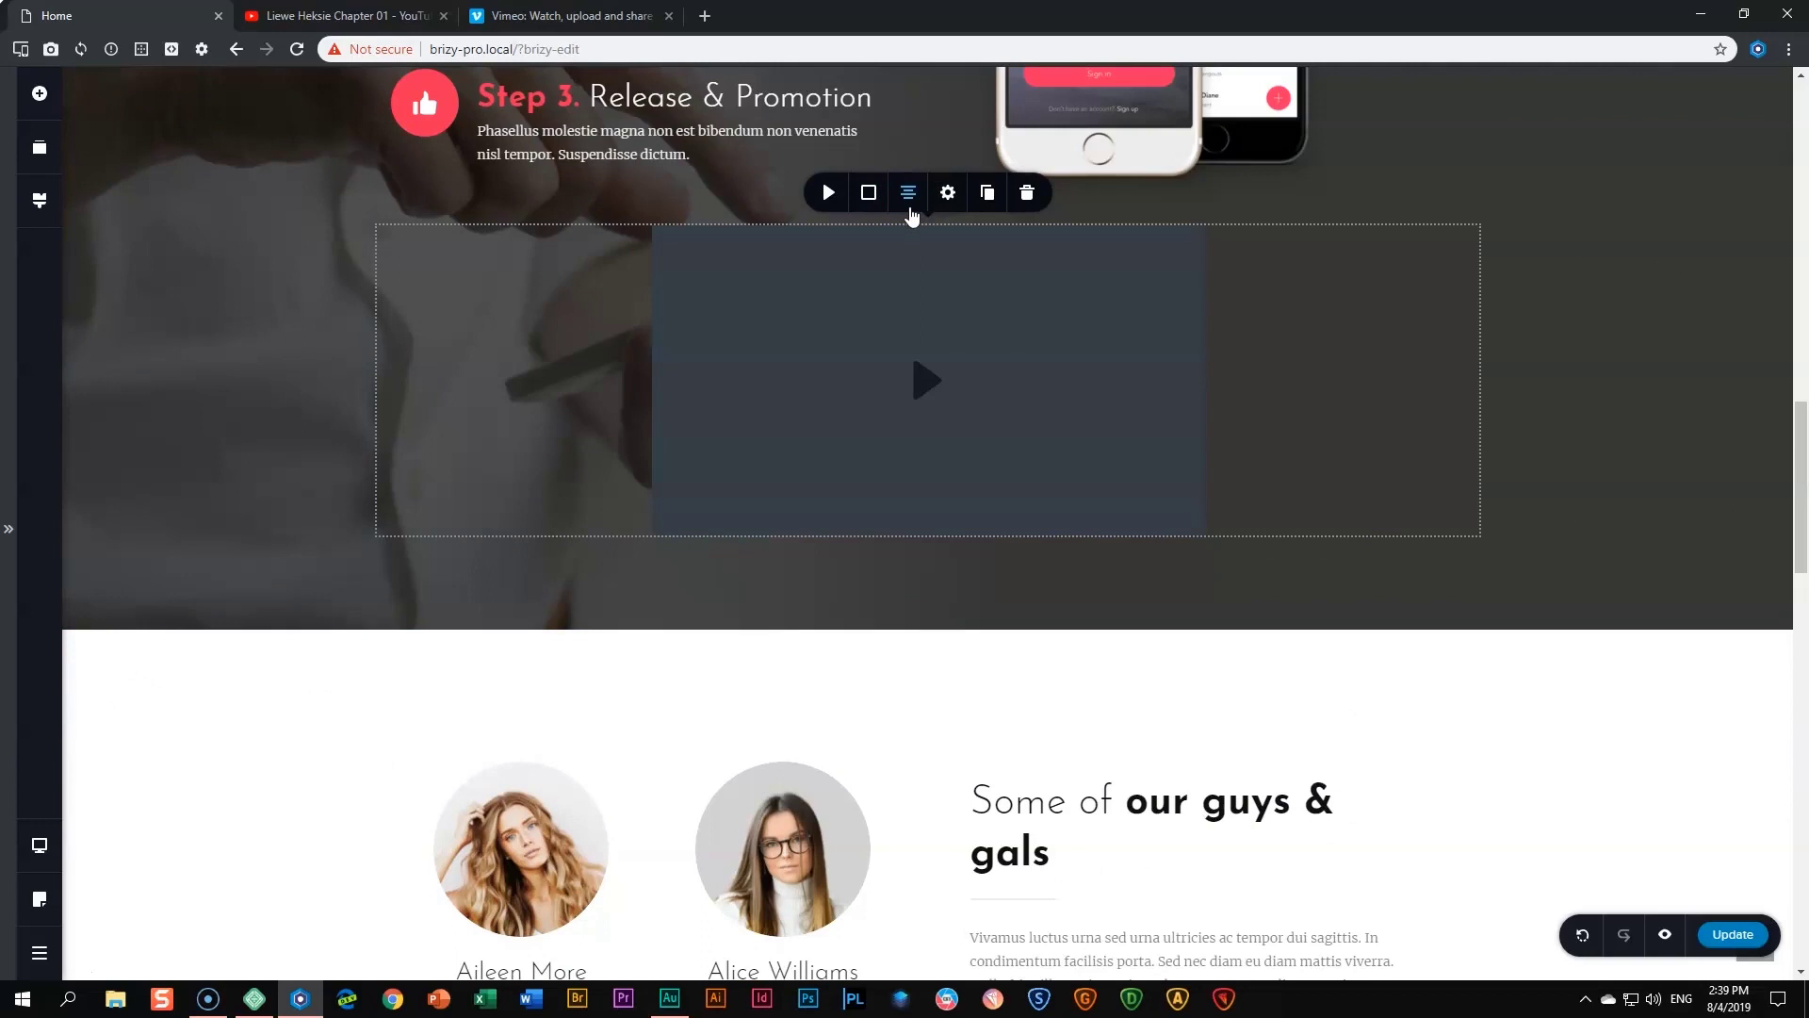
left_click(911, 211)
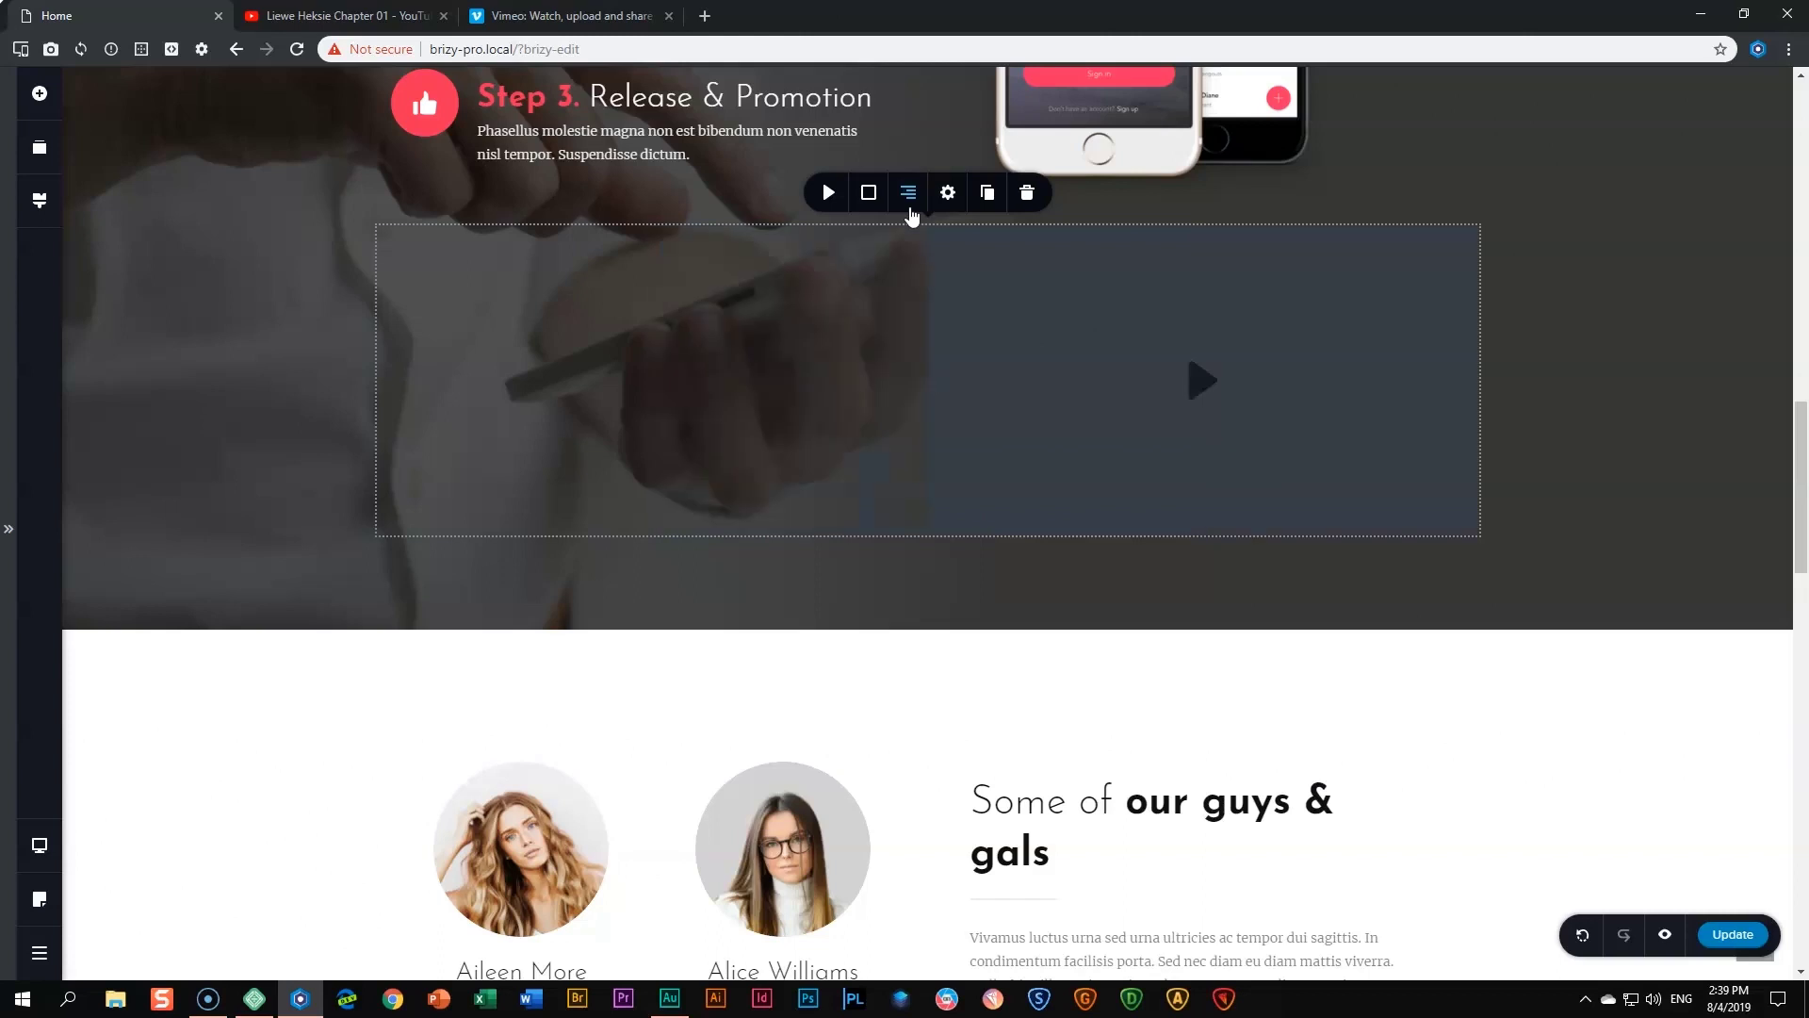
left_click(910, 211)
left_click(911, 211)
left_click(911, 211)
left_click(910, 211)
left_click(910, 211)
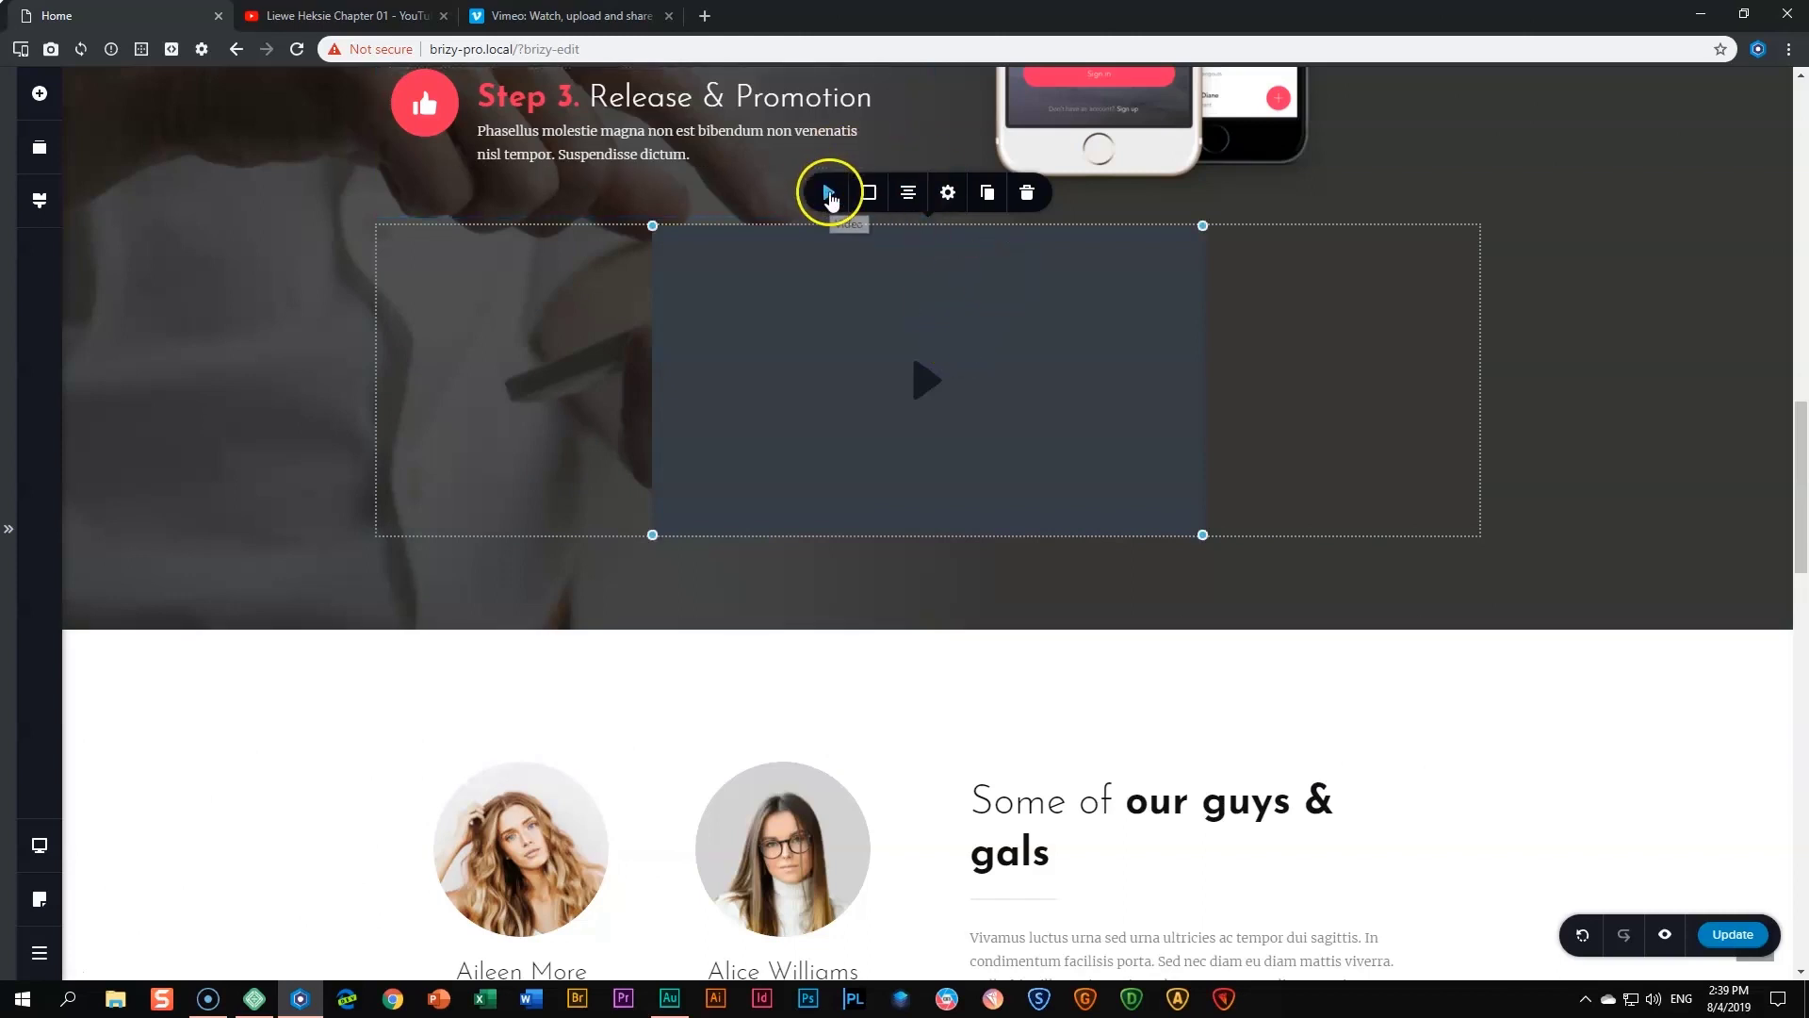
- Open the video's settings to find its empty link field, then go to the Liewe Heksie Chapter 01 YouTube tab
scroll(834, 245, "up", 3)
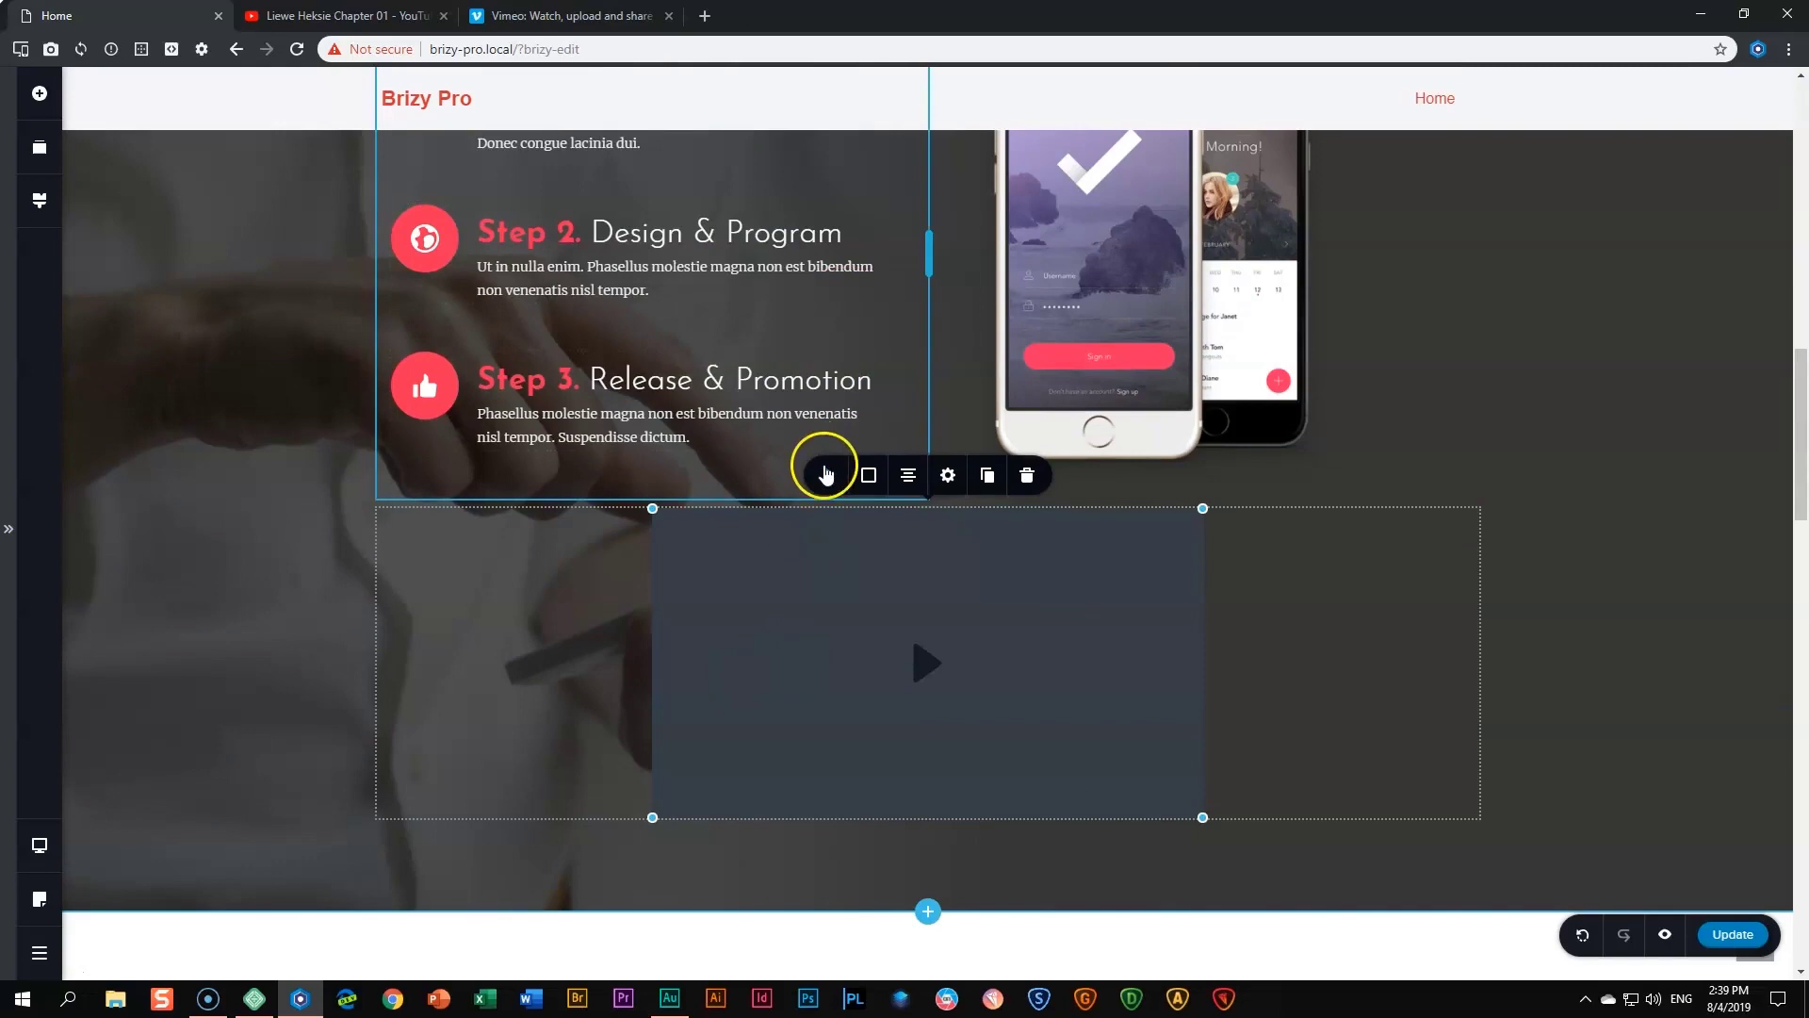
left_click(828, 480)
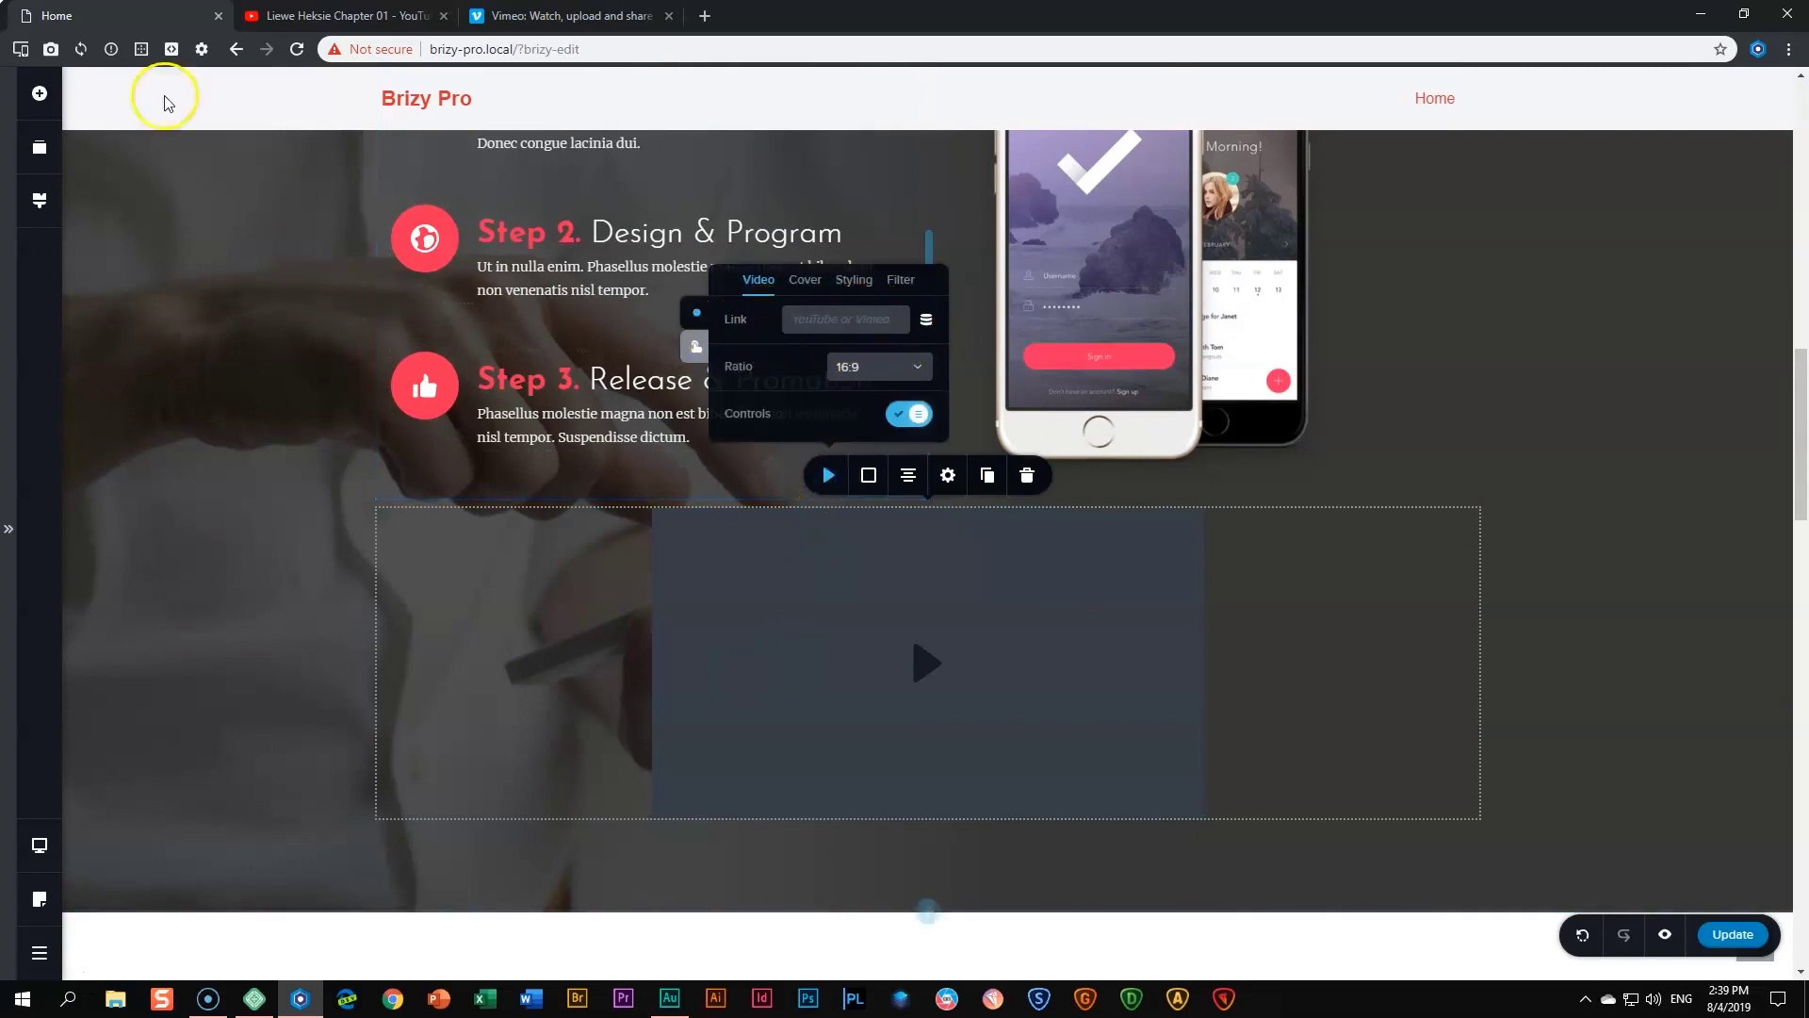
left_click(344, 15)
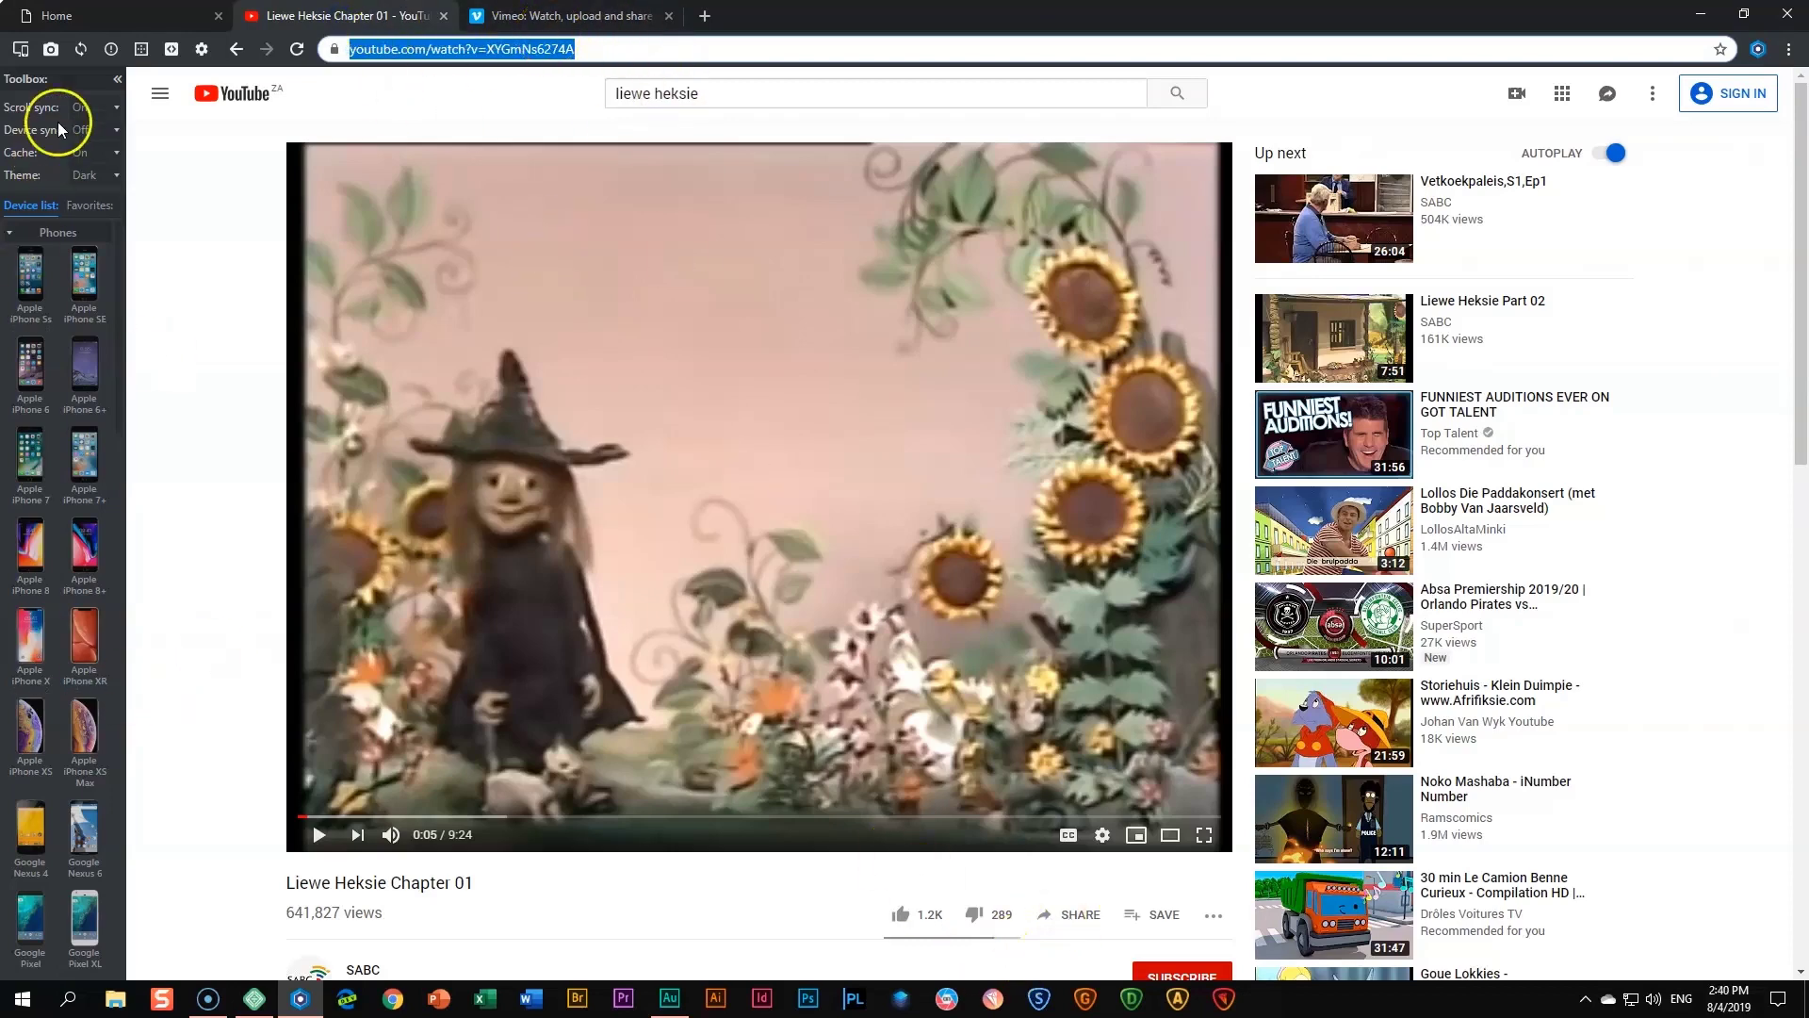
- Paste the Liewe Heksie Chapter 01 YouTube address into the video's Link field
left_click(166, 8)
left_click(813, 320)
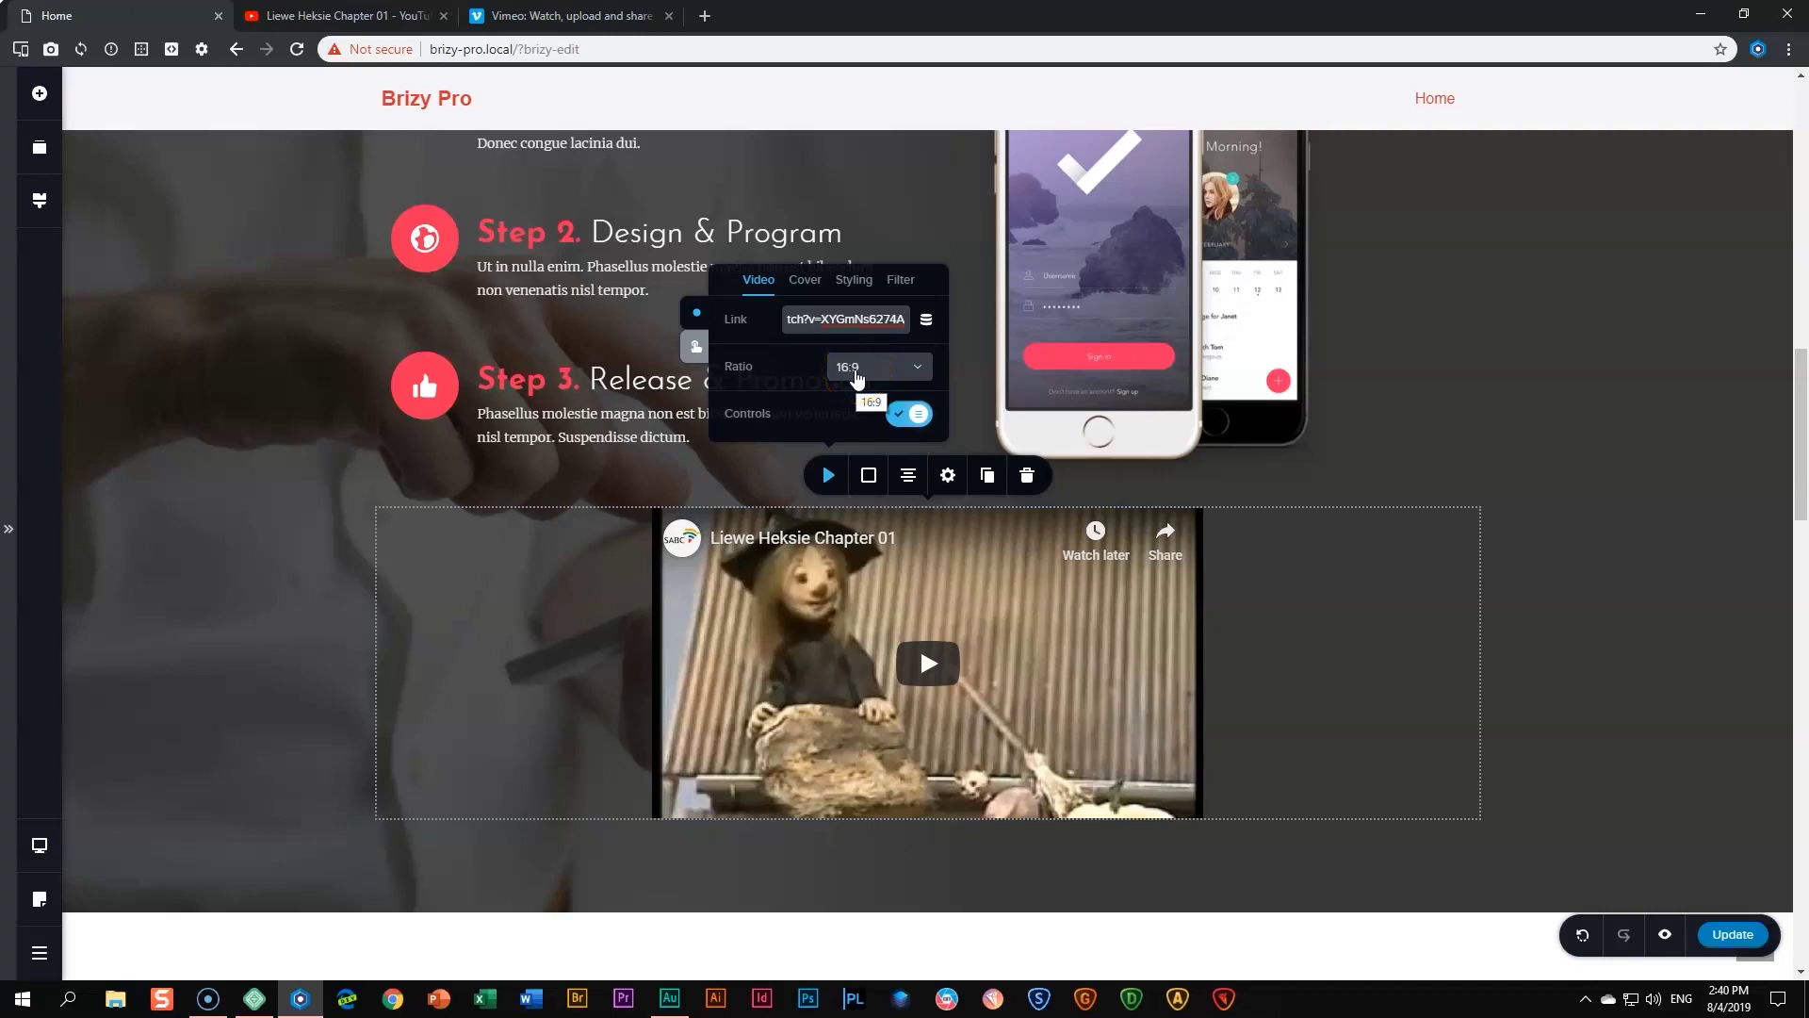
- Change the video ratio from 16:9 to 4:3 and update the page
left_click(857, 377)
left_click(836, 413)
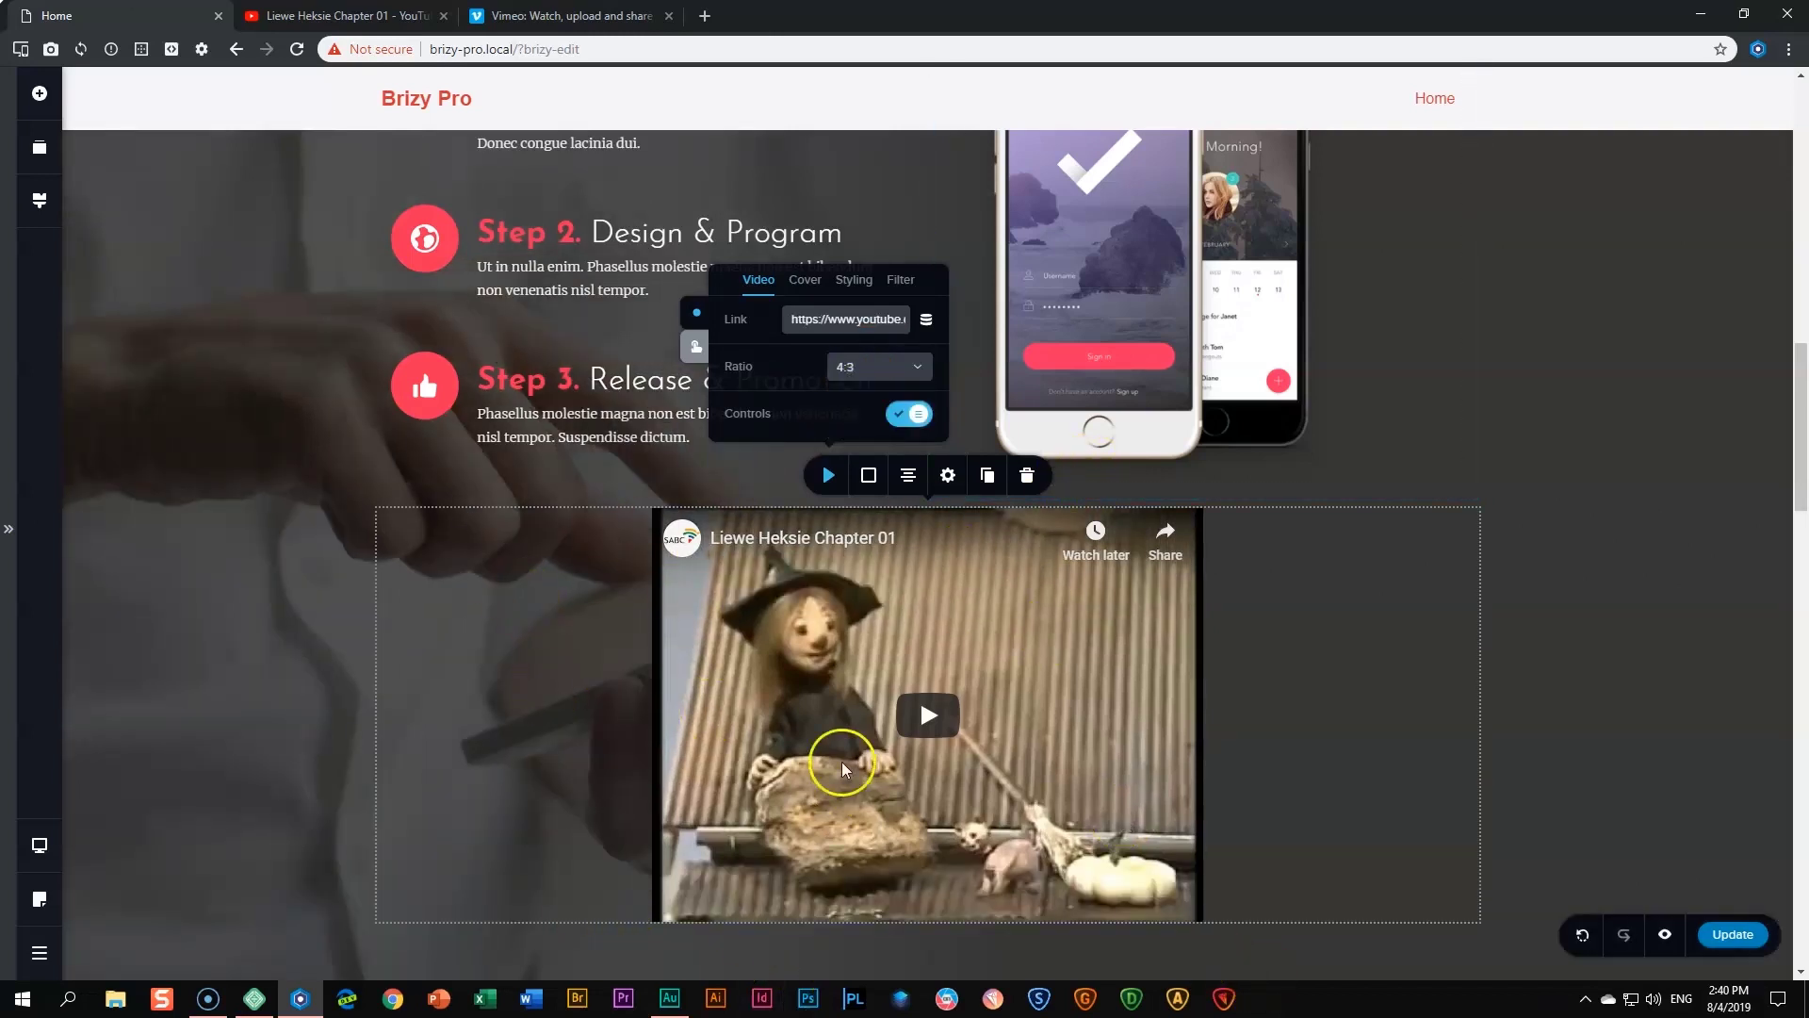
scroll(841, 768, "down", 1)
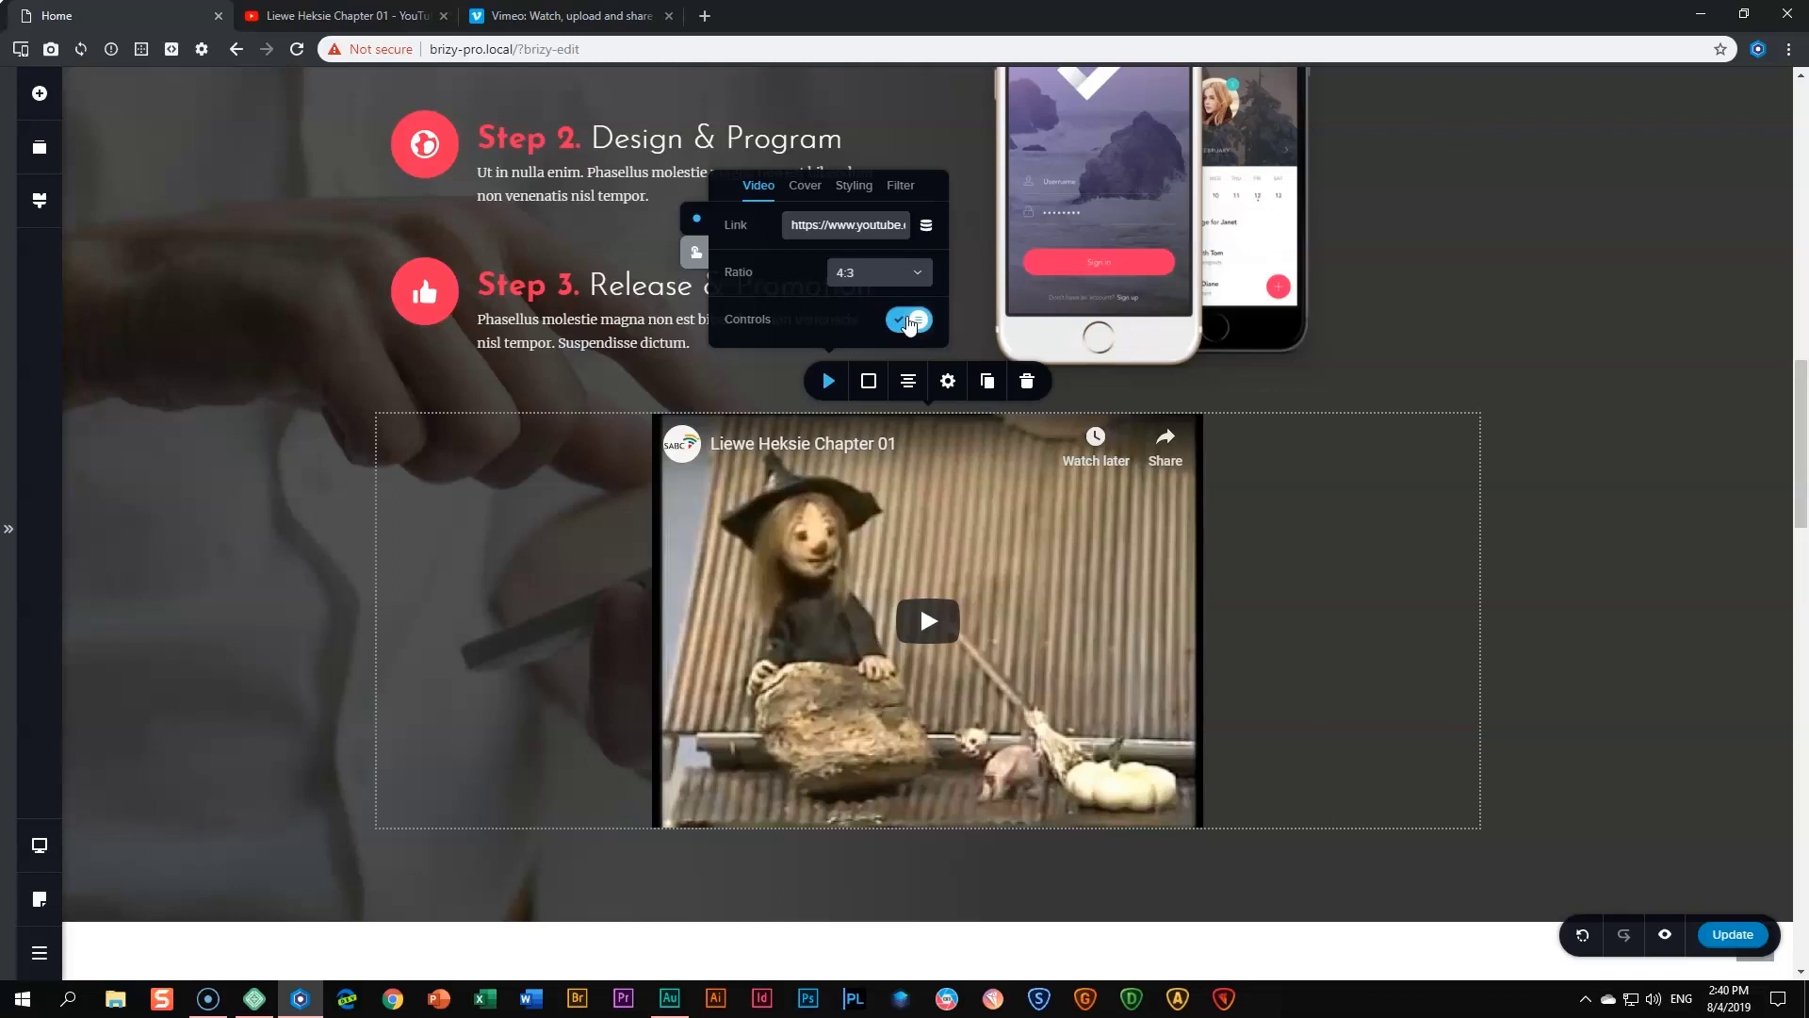
left_click(1724, 938)
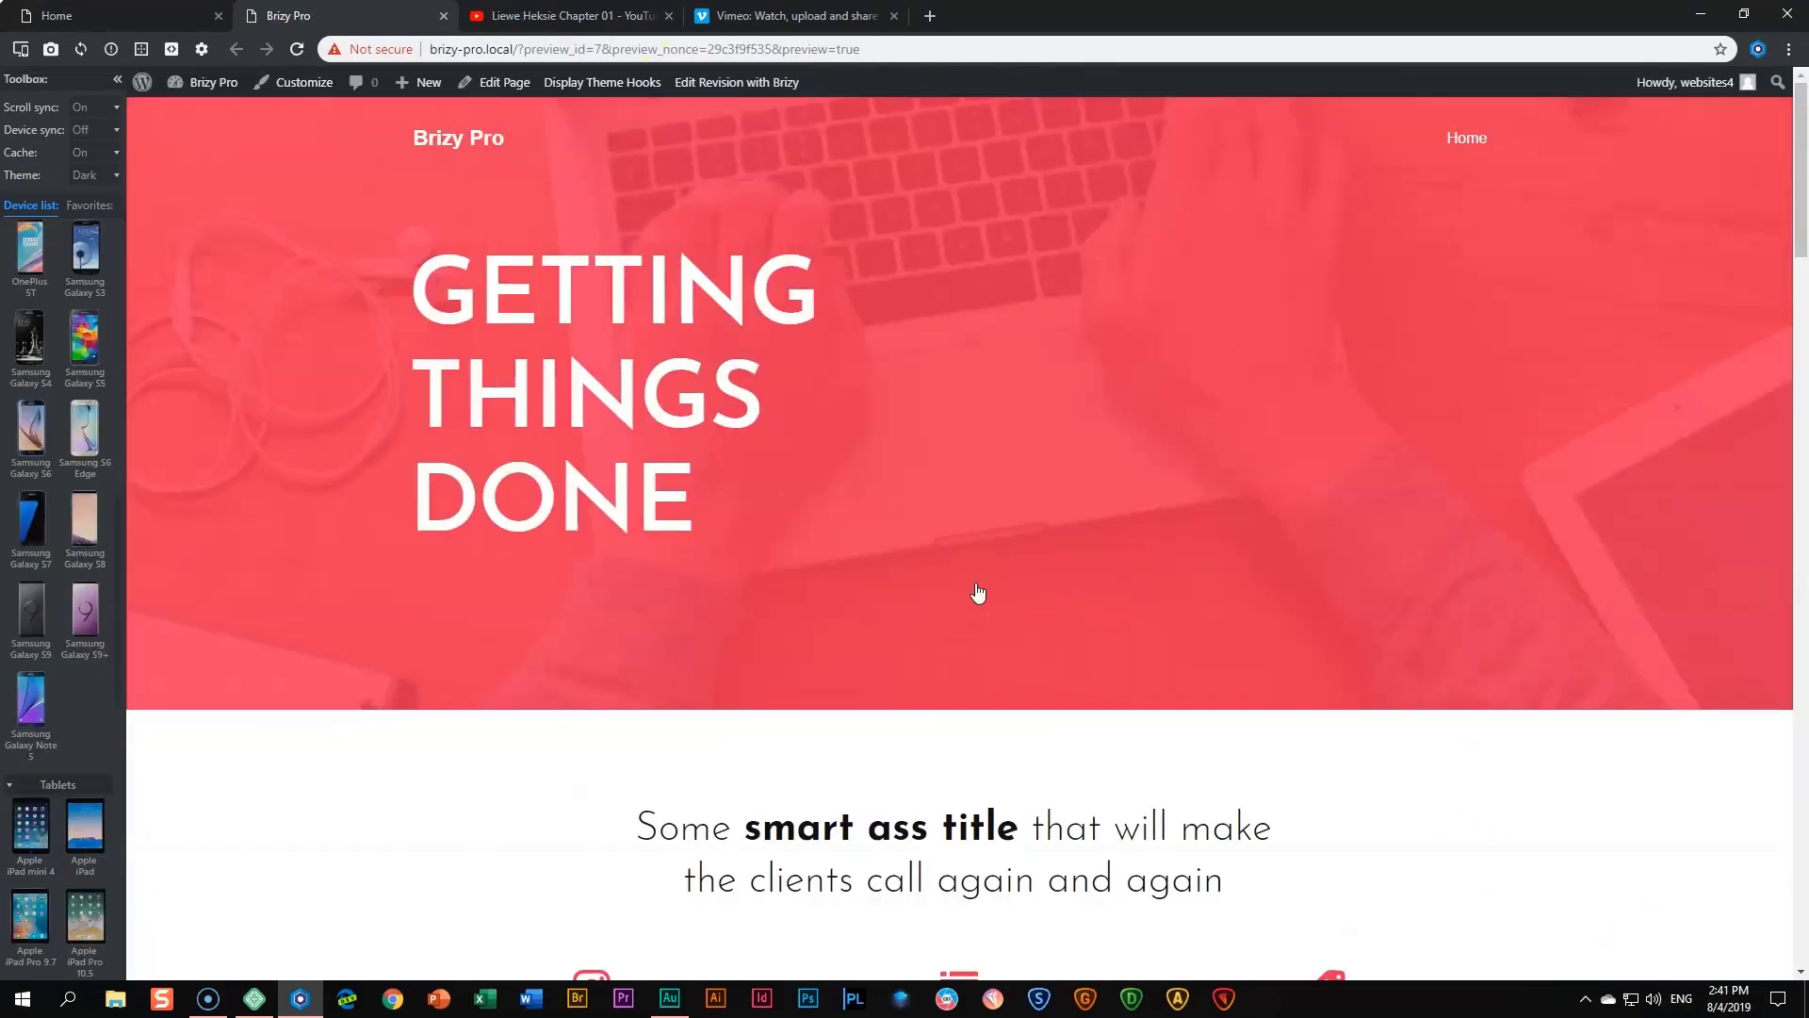
- Play and pause the Liewe Heksie video on the live preview, then return to the editor
left_click(66, 60)
left_click(118, 80)
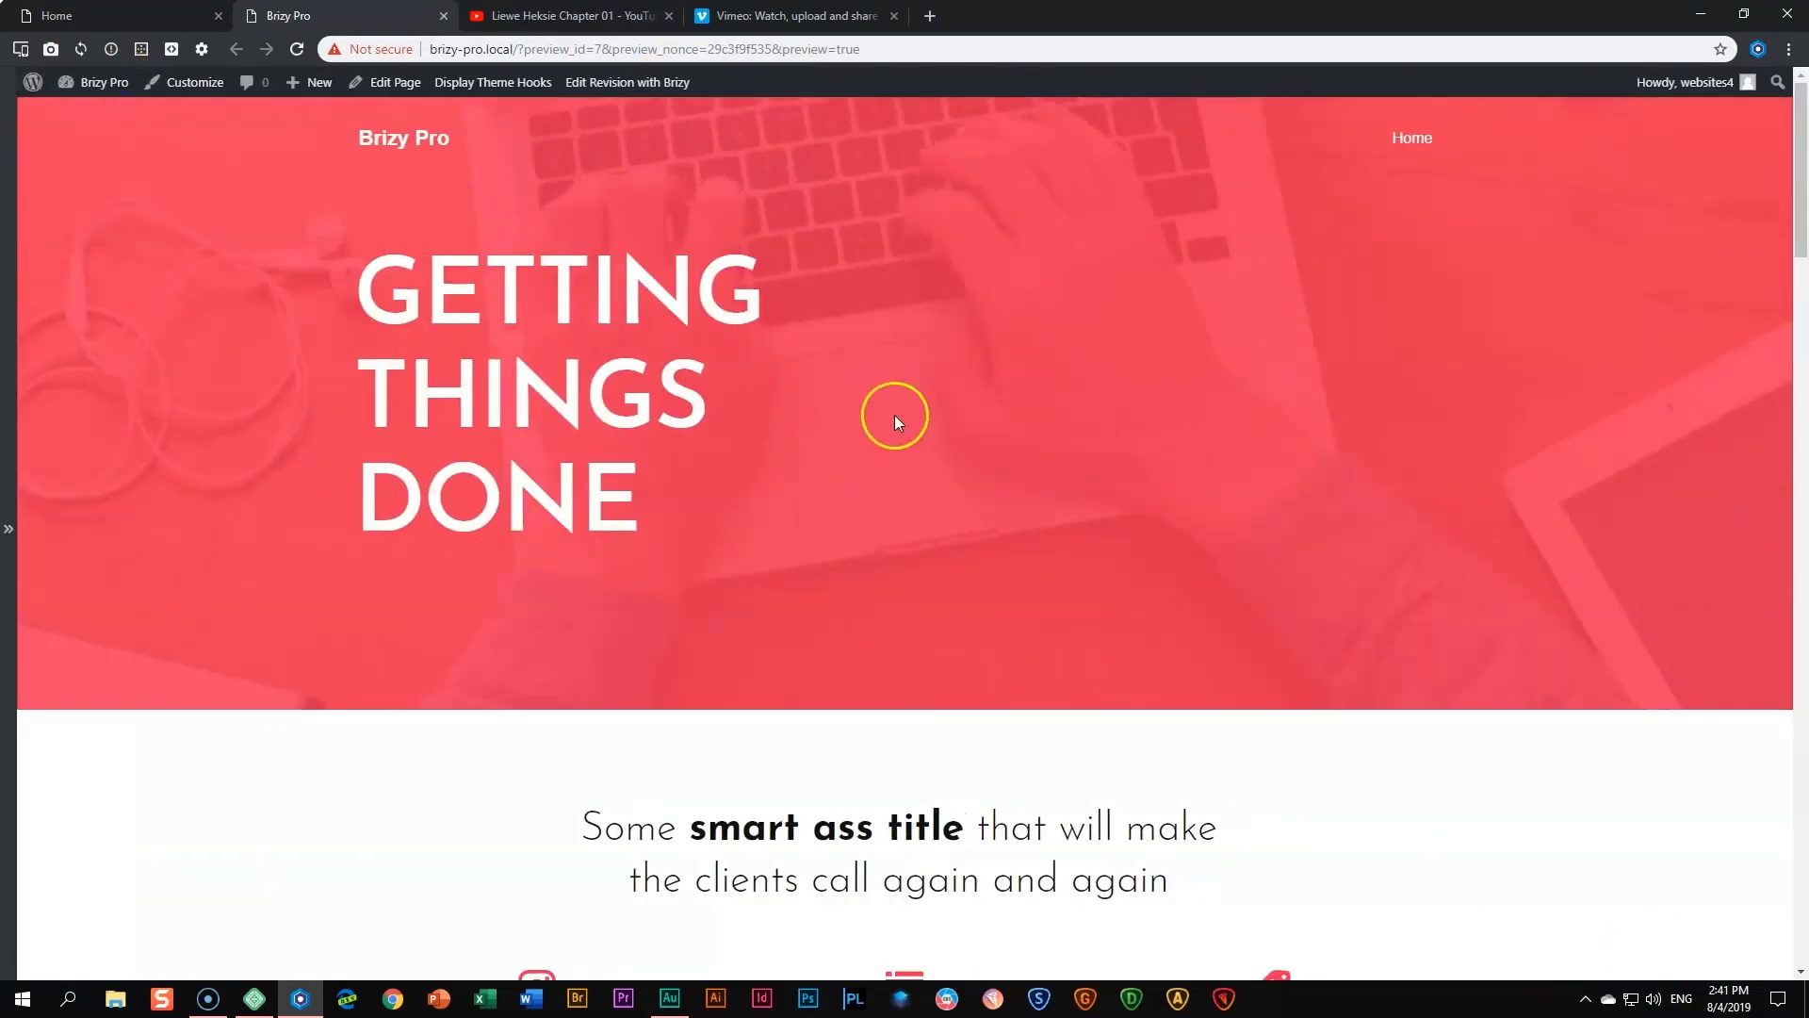
scroll(905, 433, "down", 12)
scroll(926, 466, "up", 2)
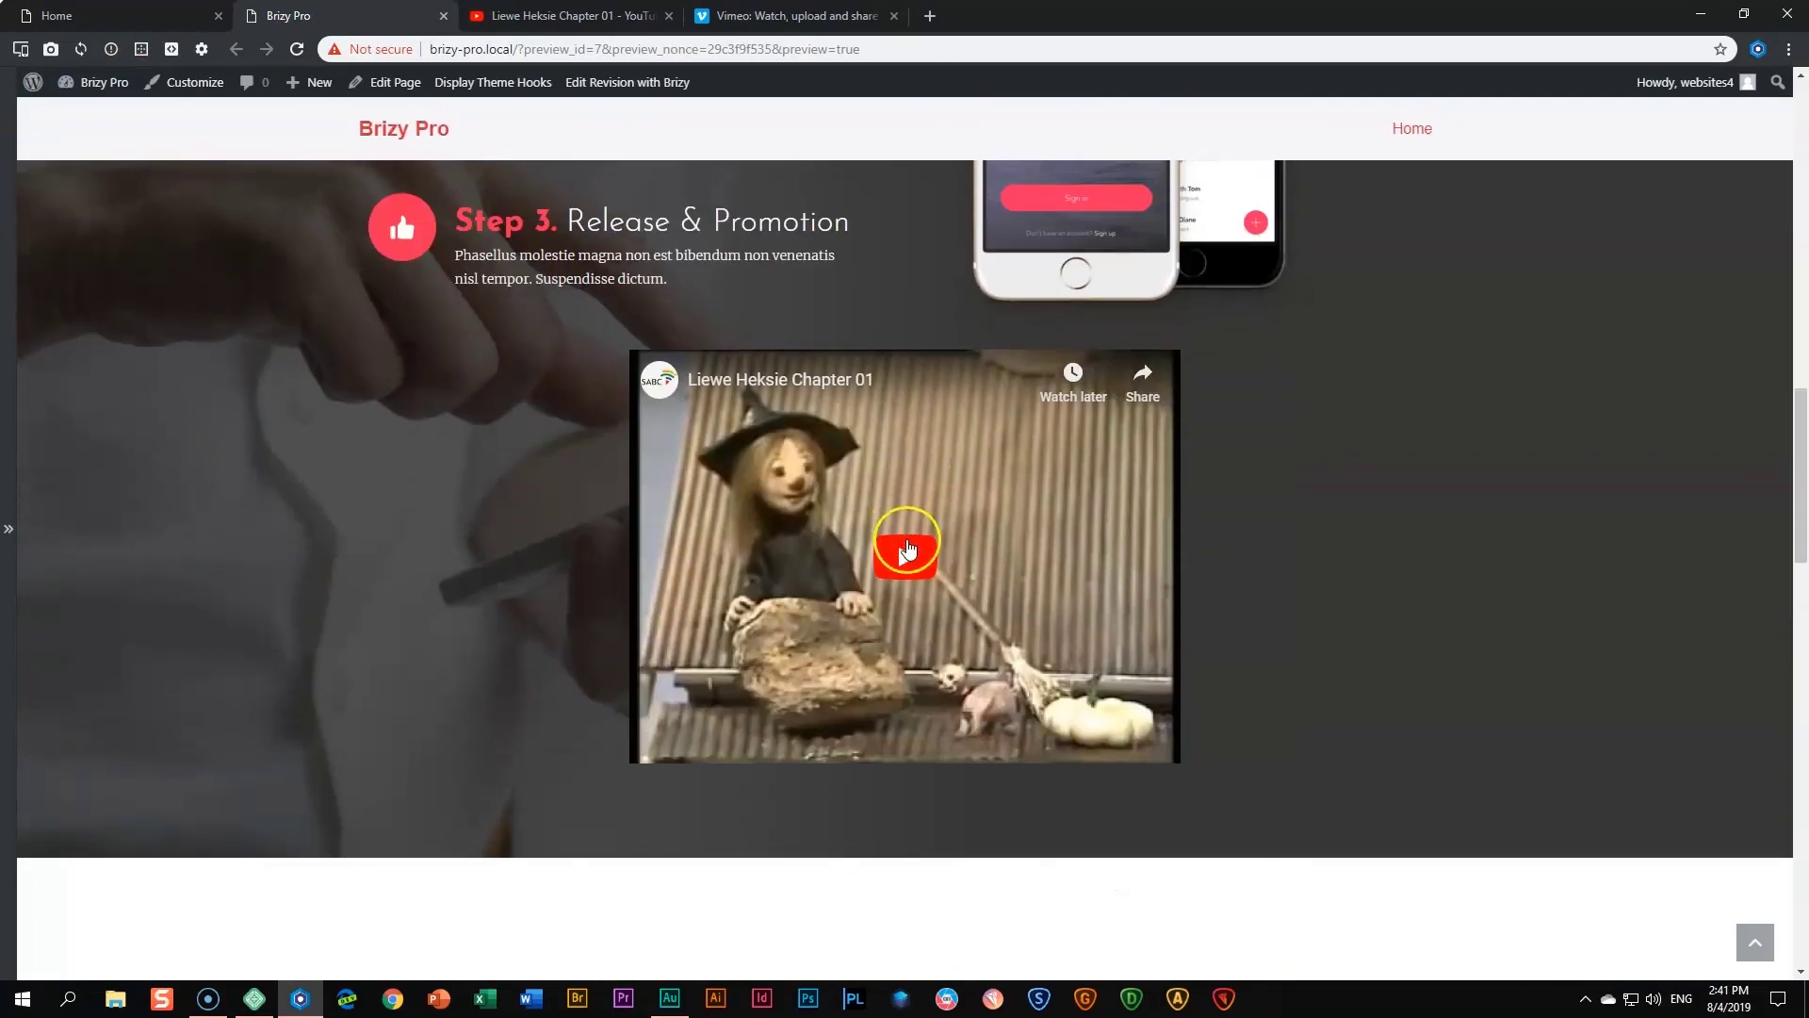
left_click(907, 541)
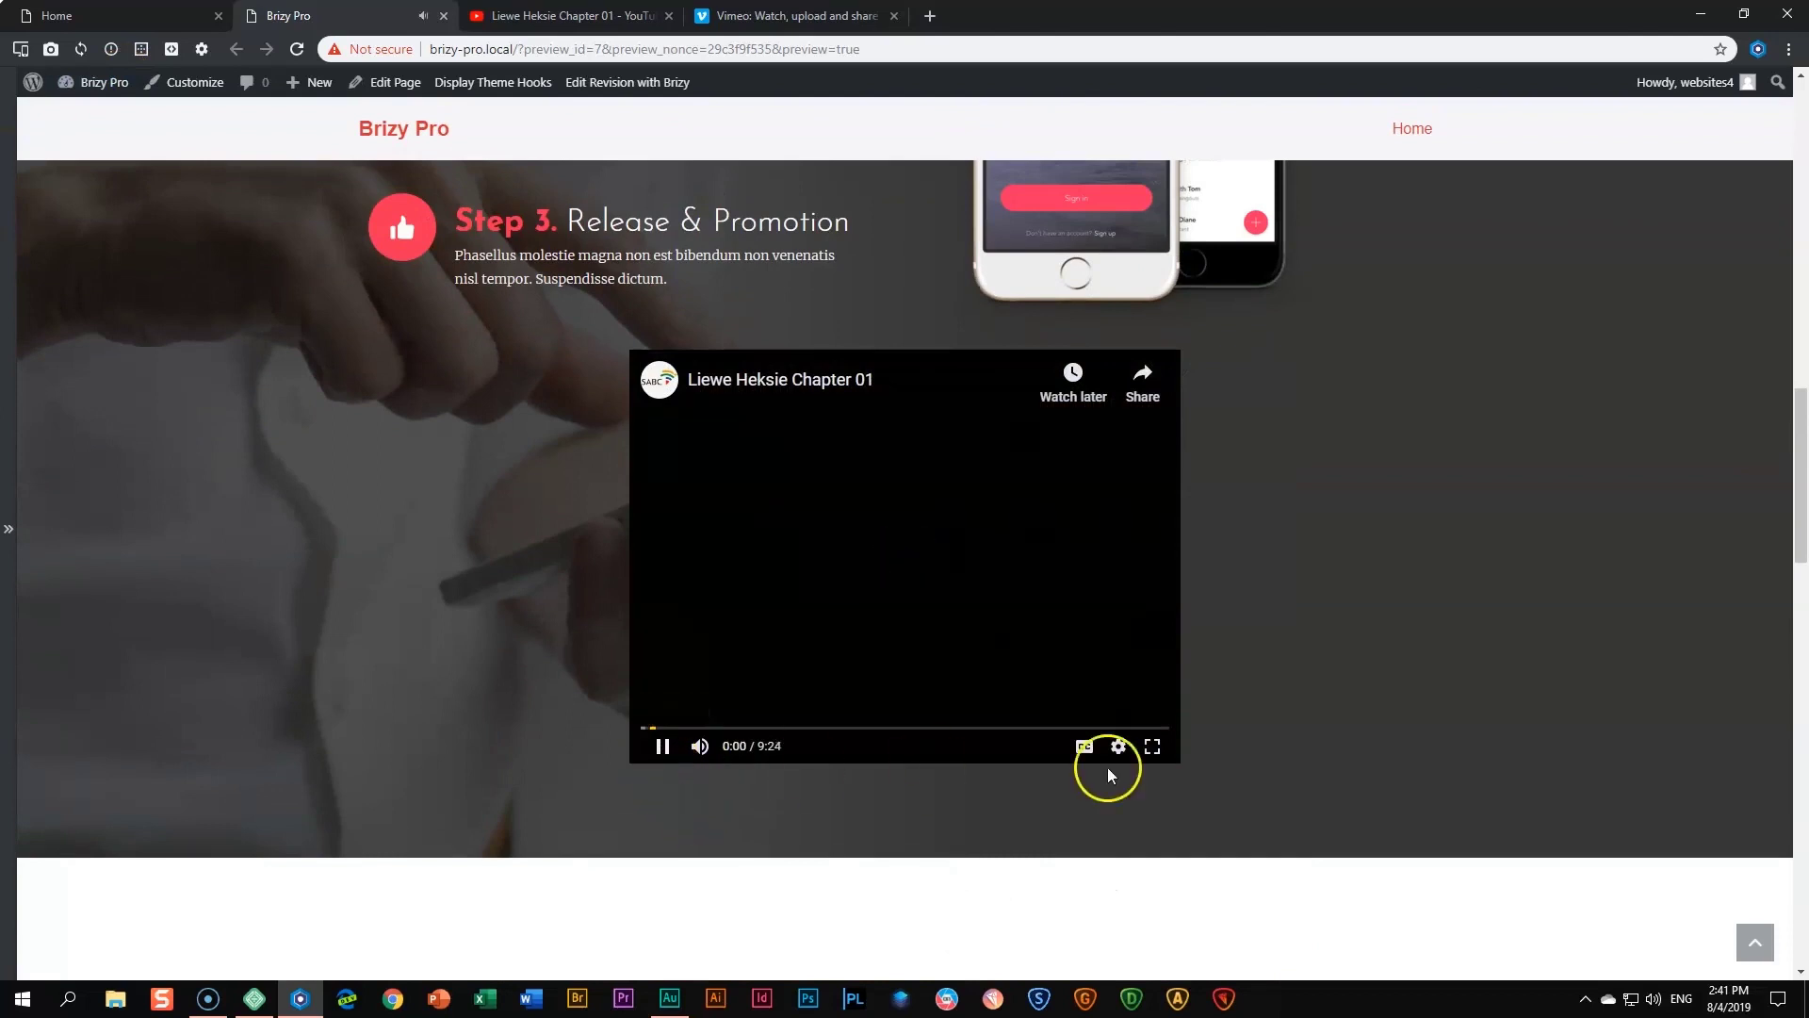
left_click(660, 749)
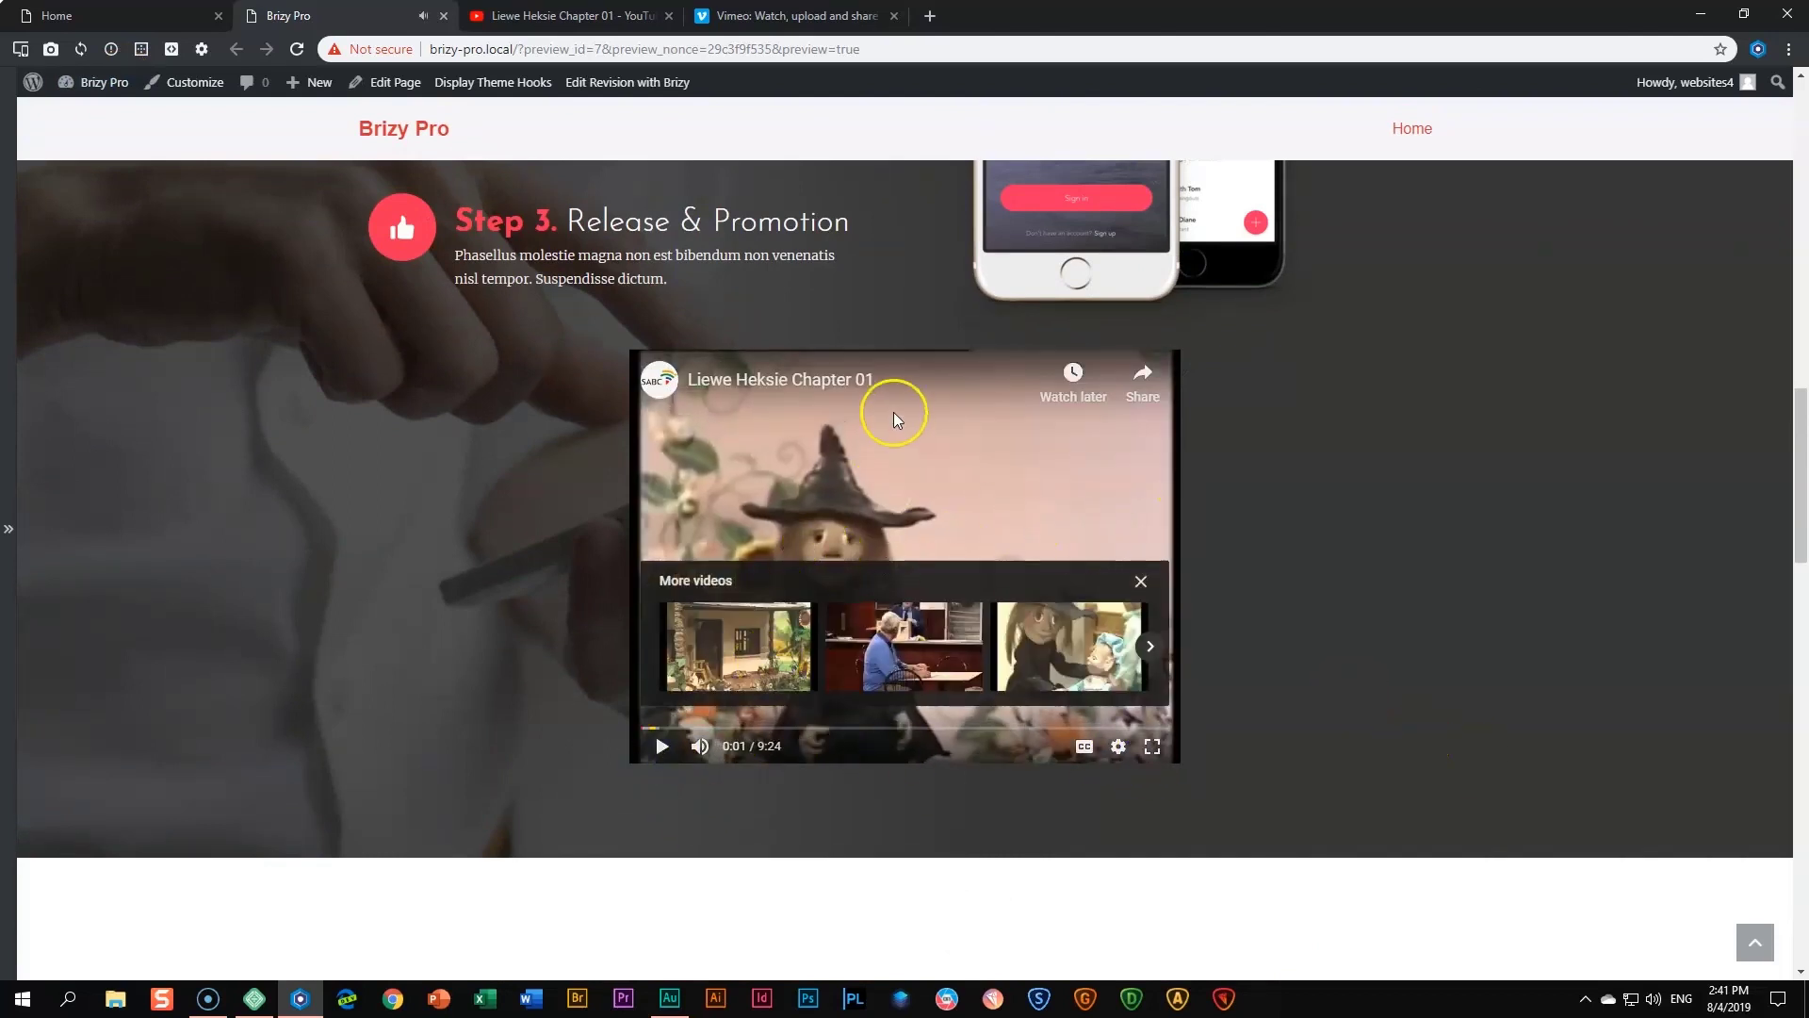
left_click(76, 15)
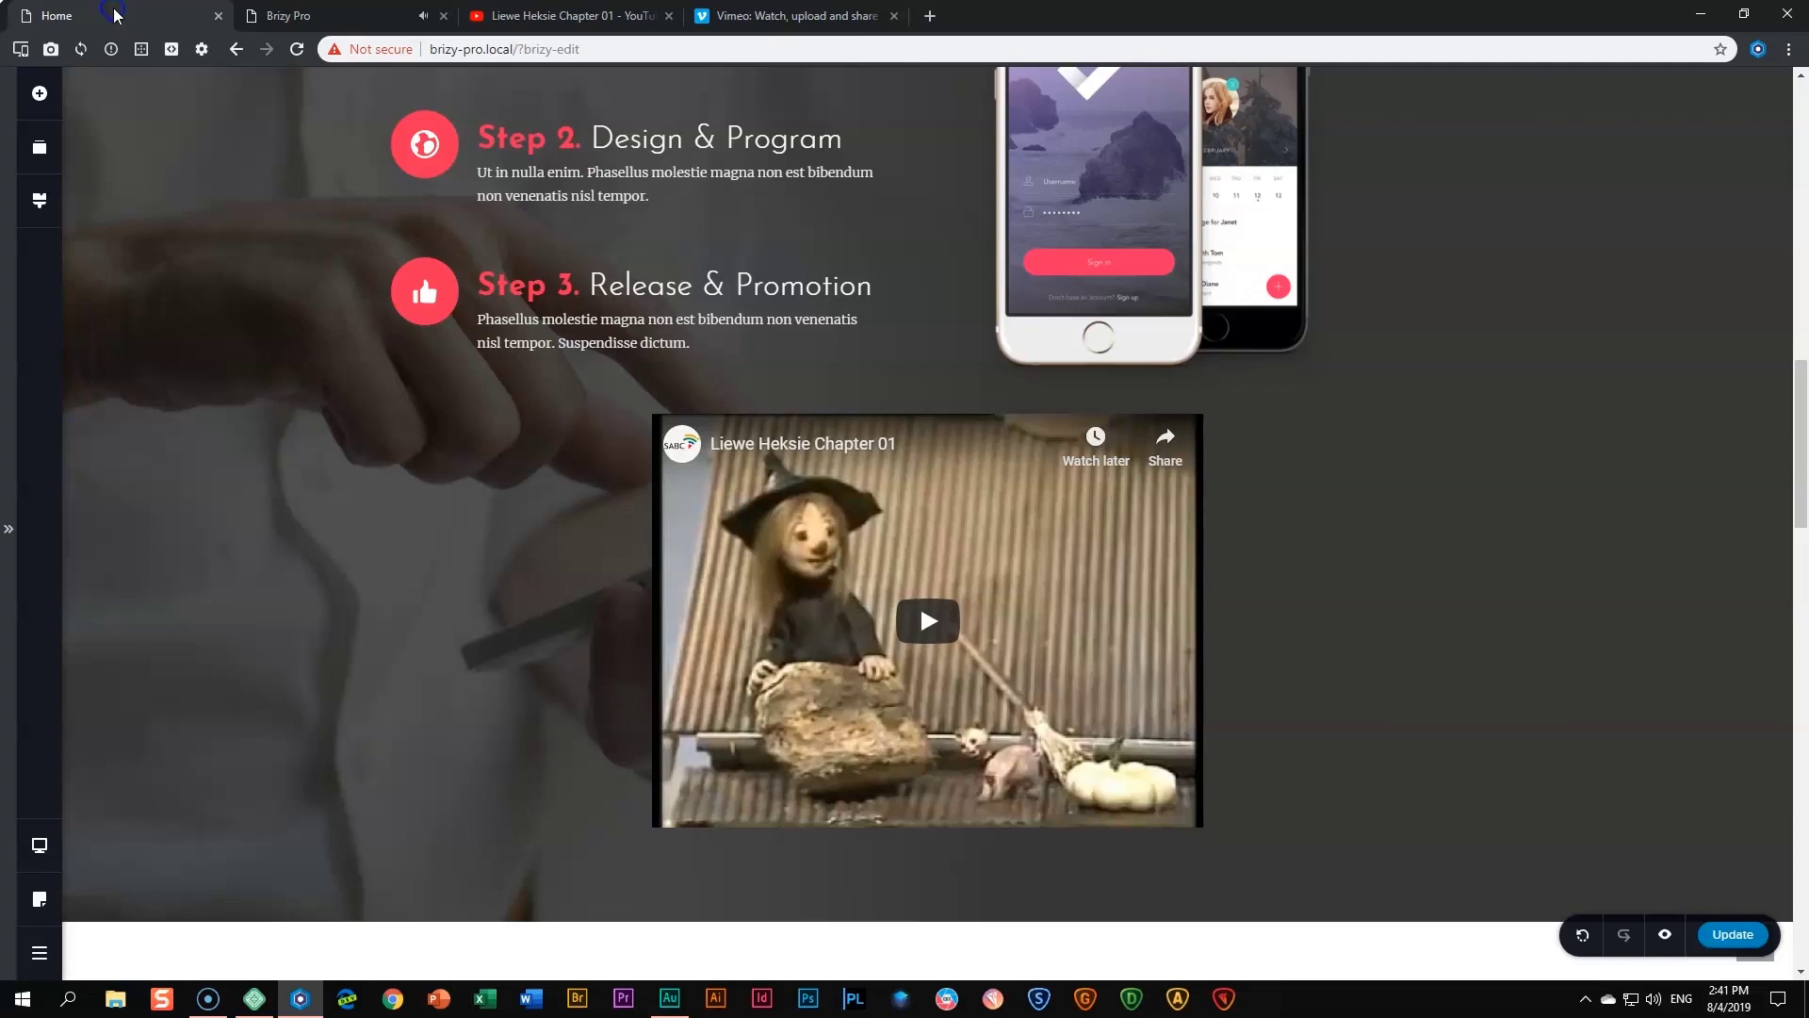
- Turn off the video's Controls setting and update the page
left_click(1030, 595)
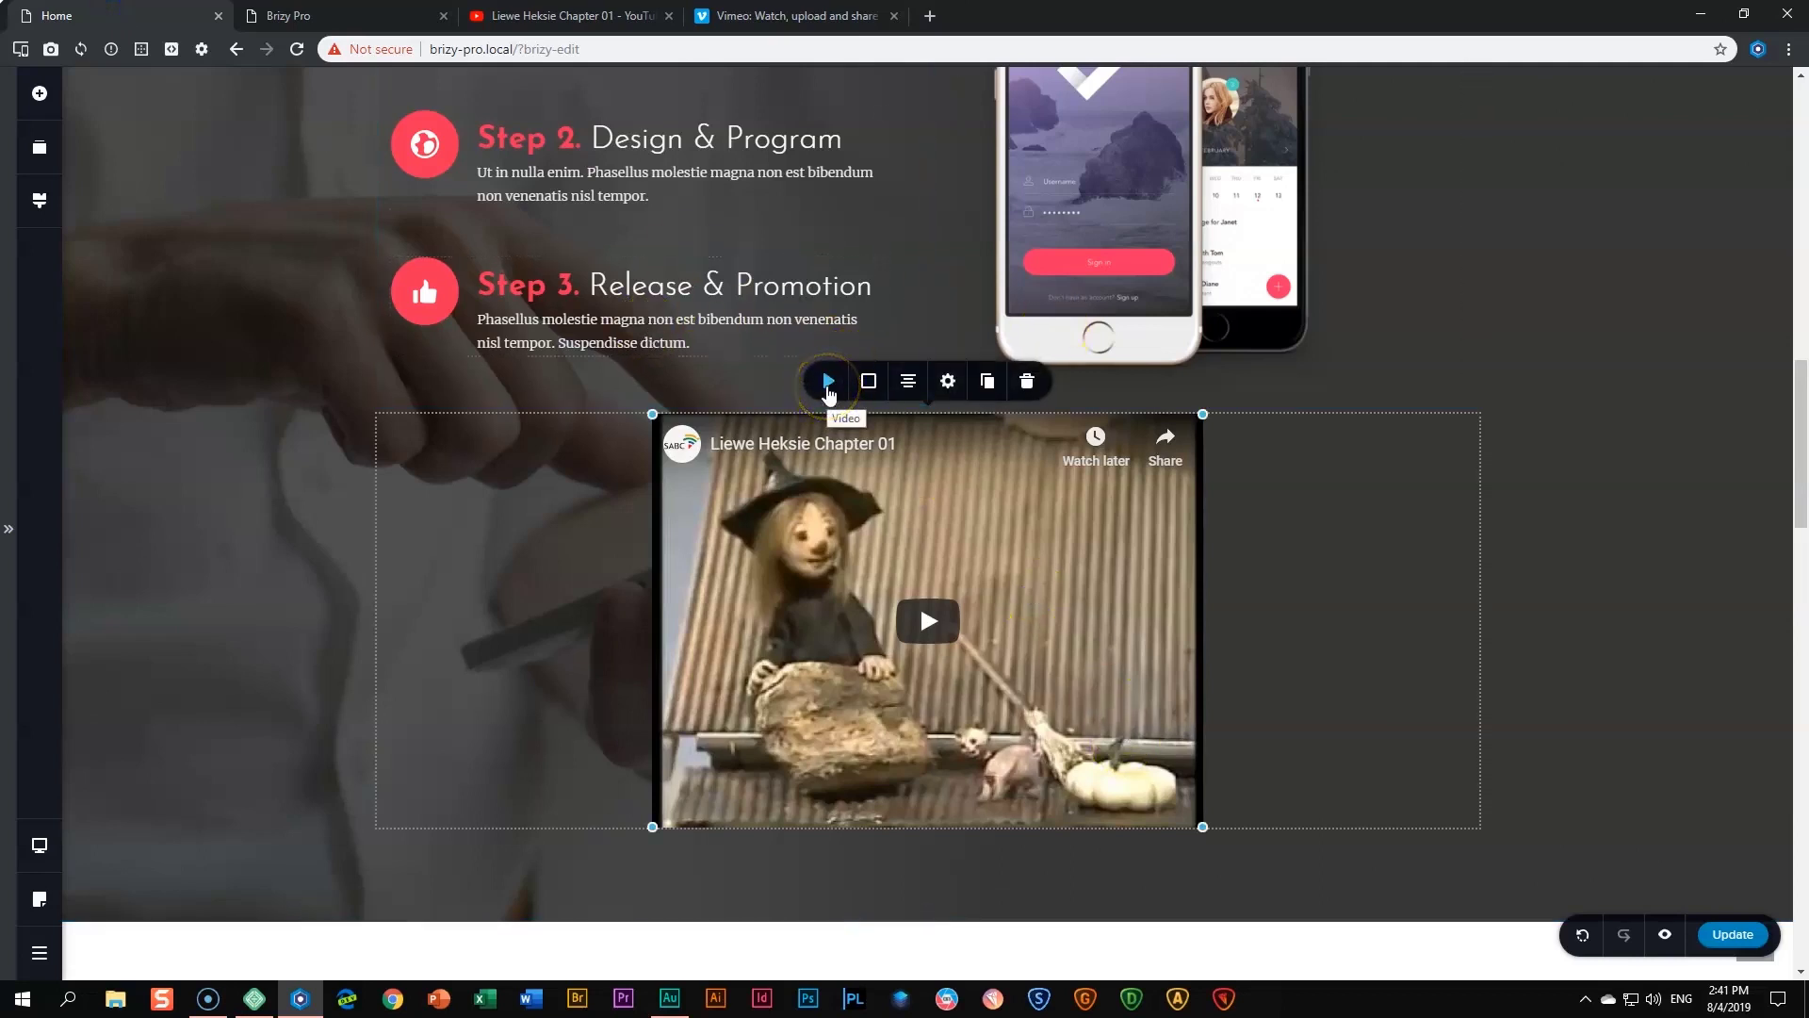
left_click(829, 382)
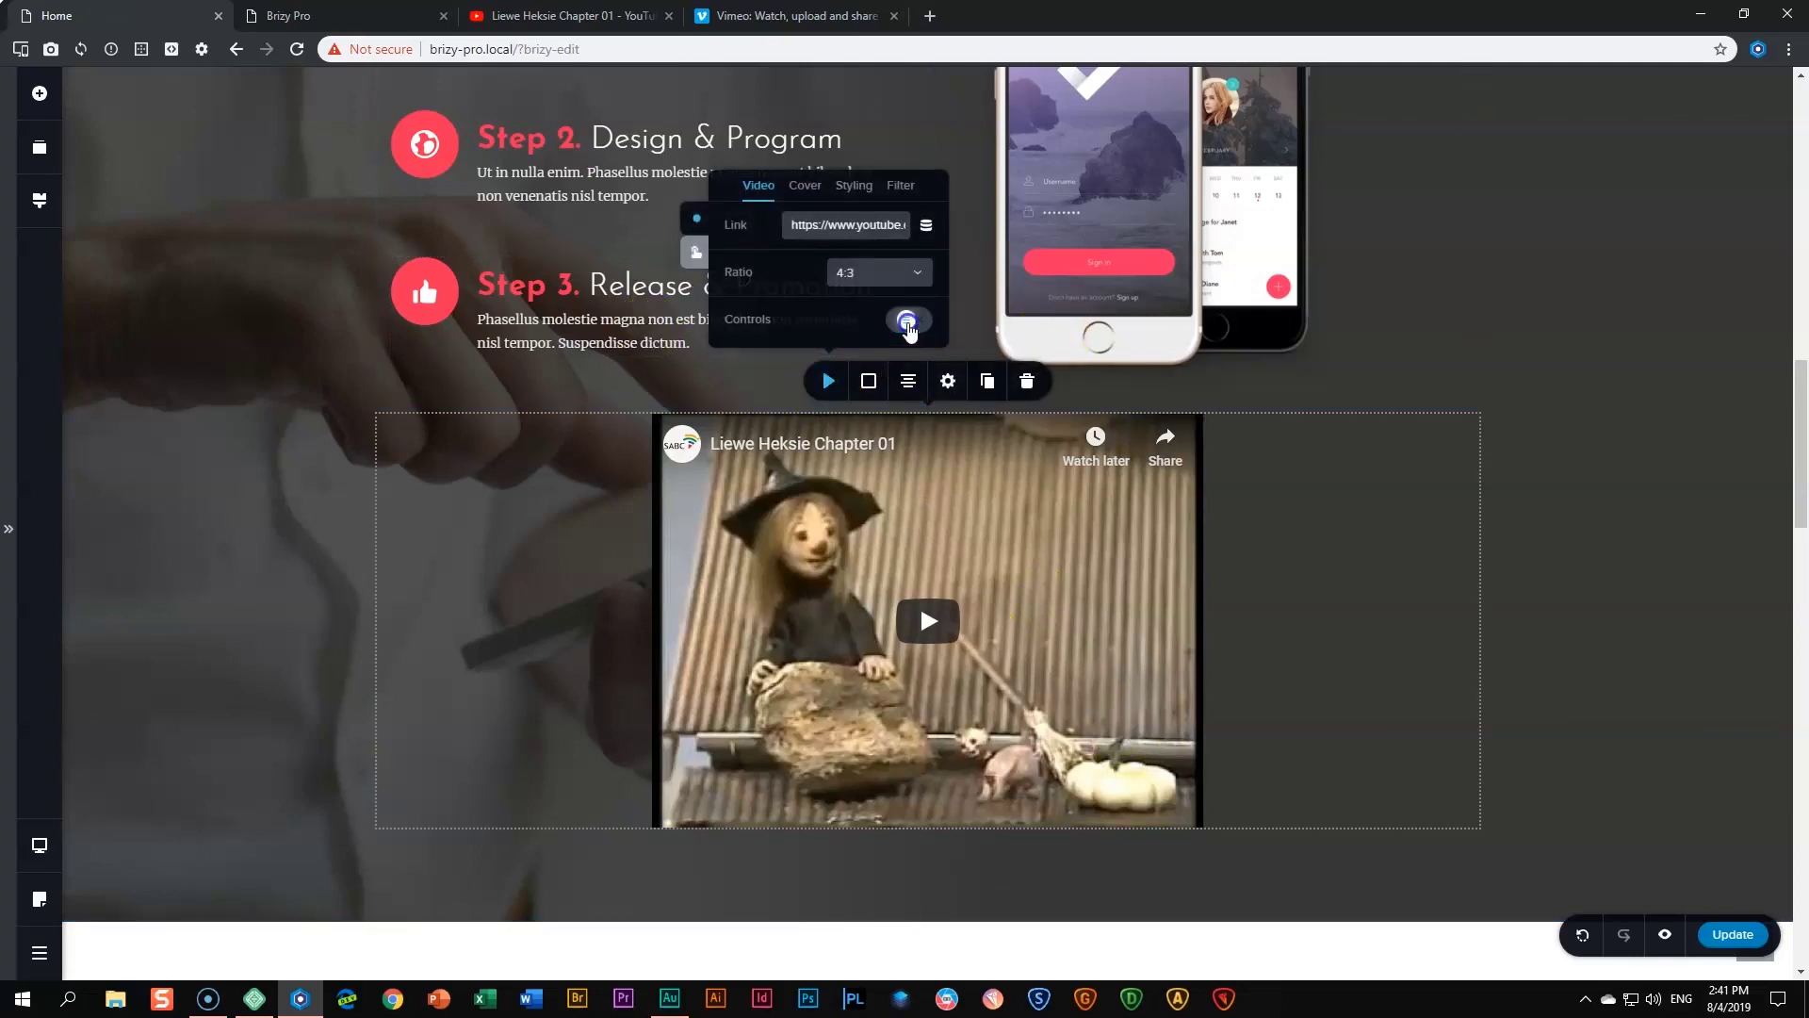
left_click(1737, 936)
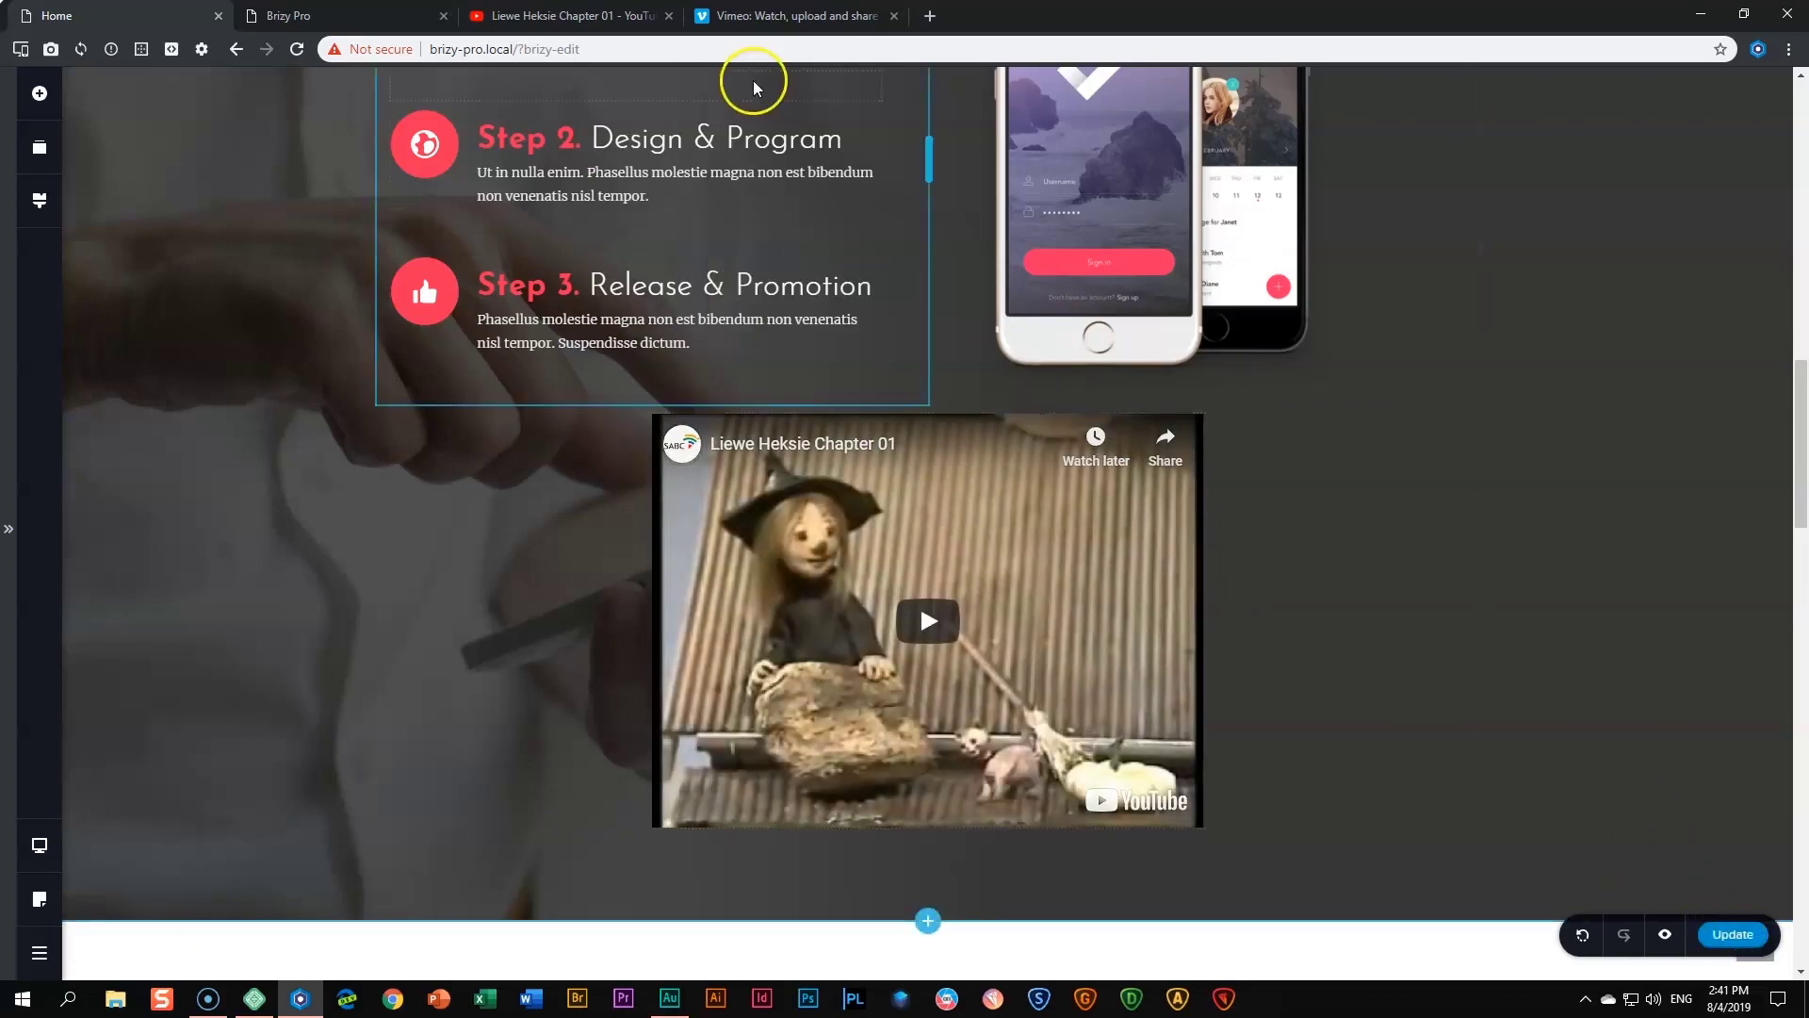
- Reload the preview and play the video to confirm no player controls appear
left_click(283, 16)
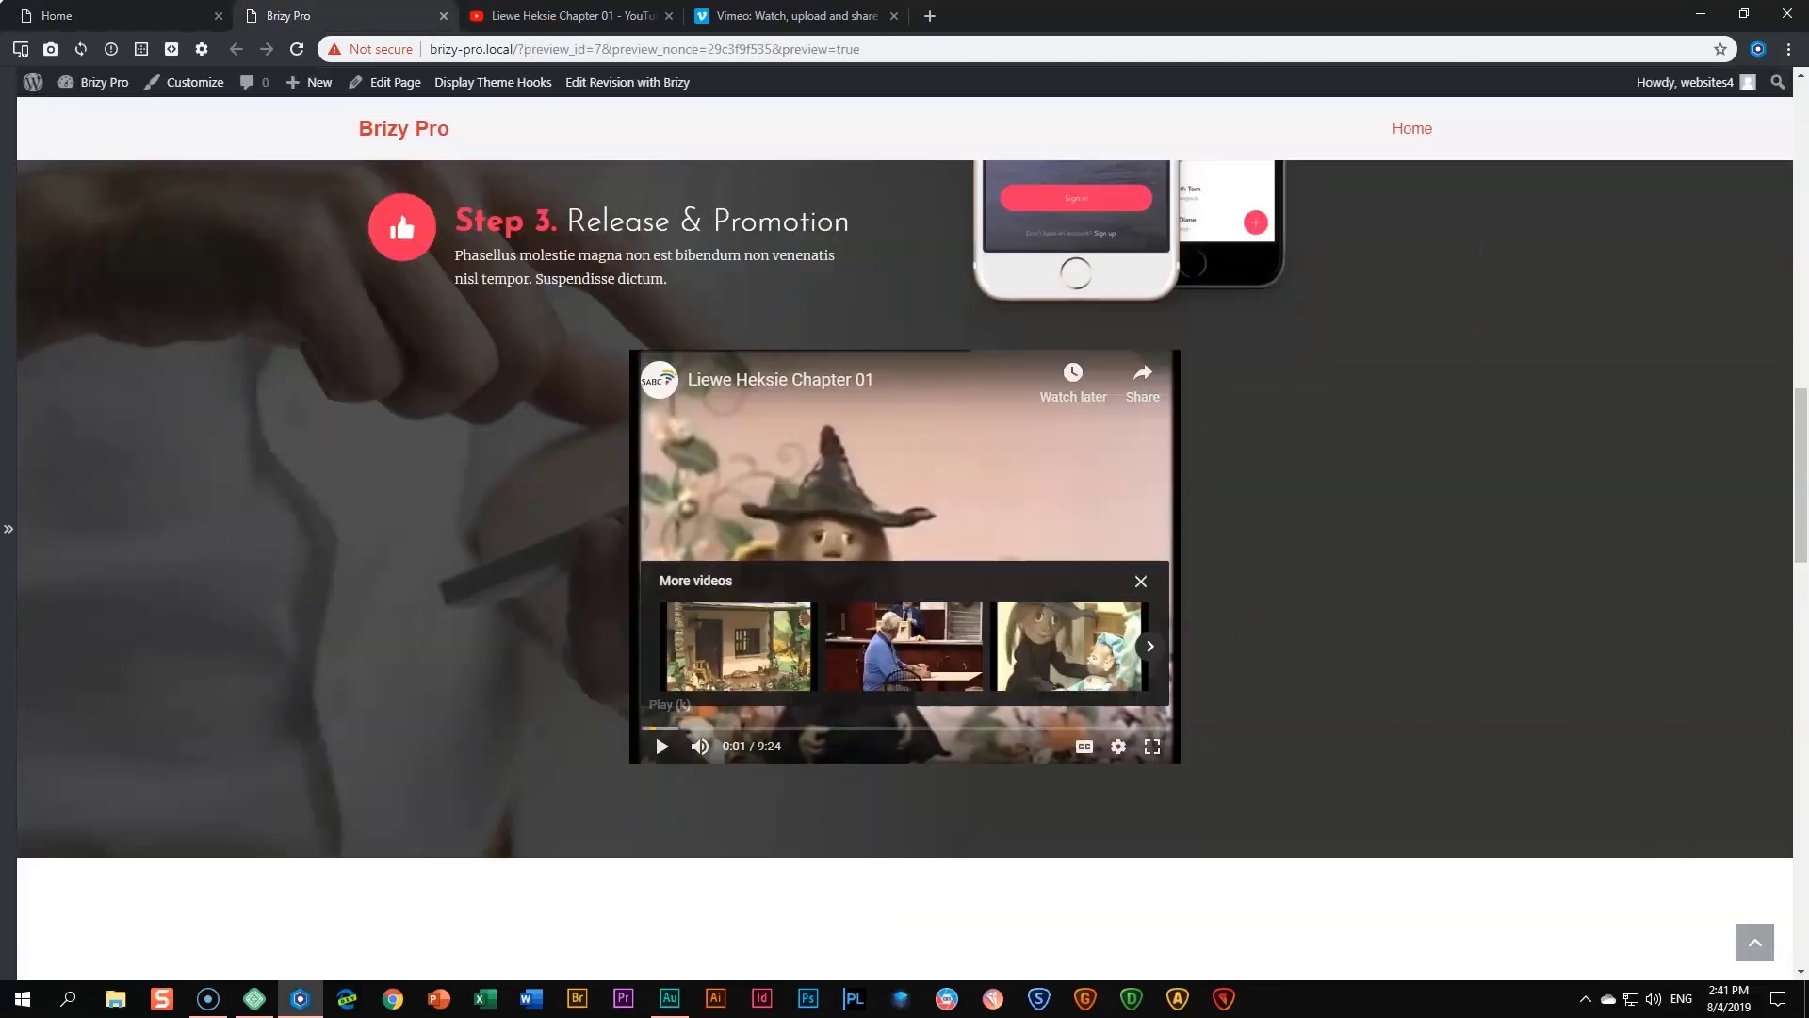
left_click(296, 49)
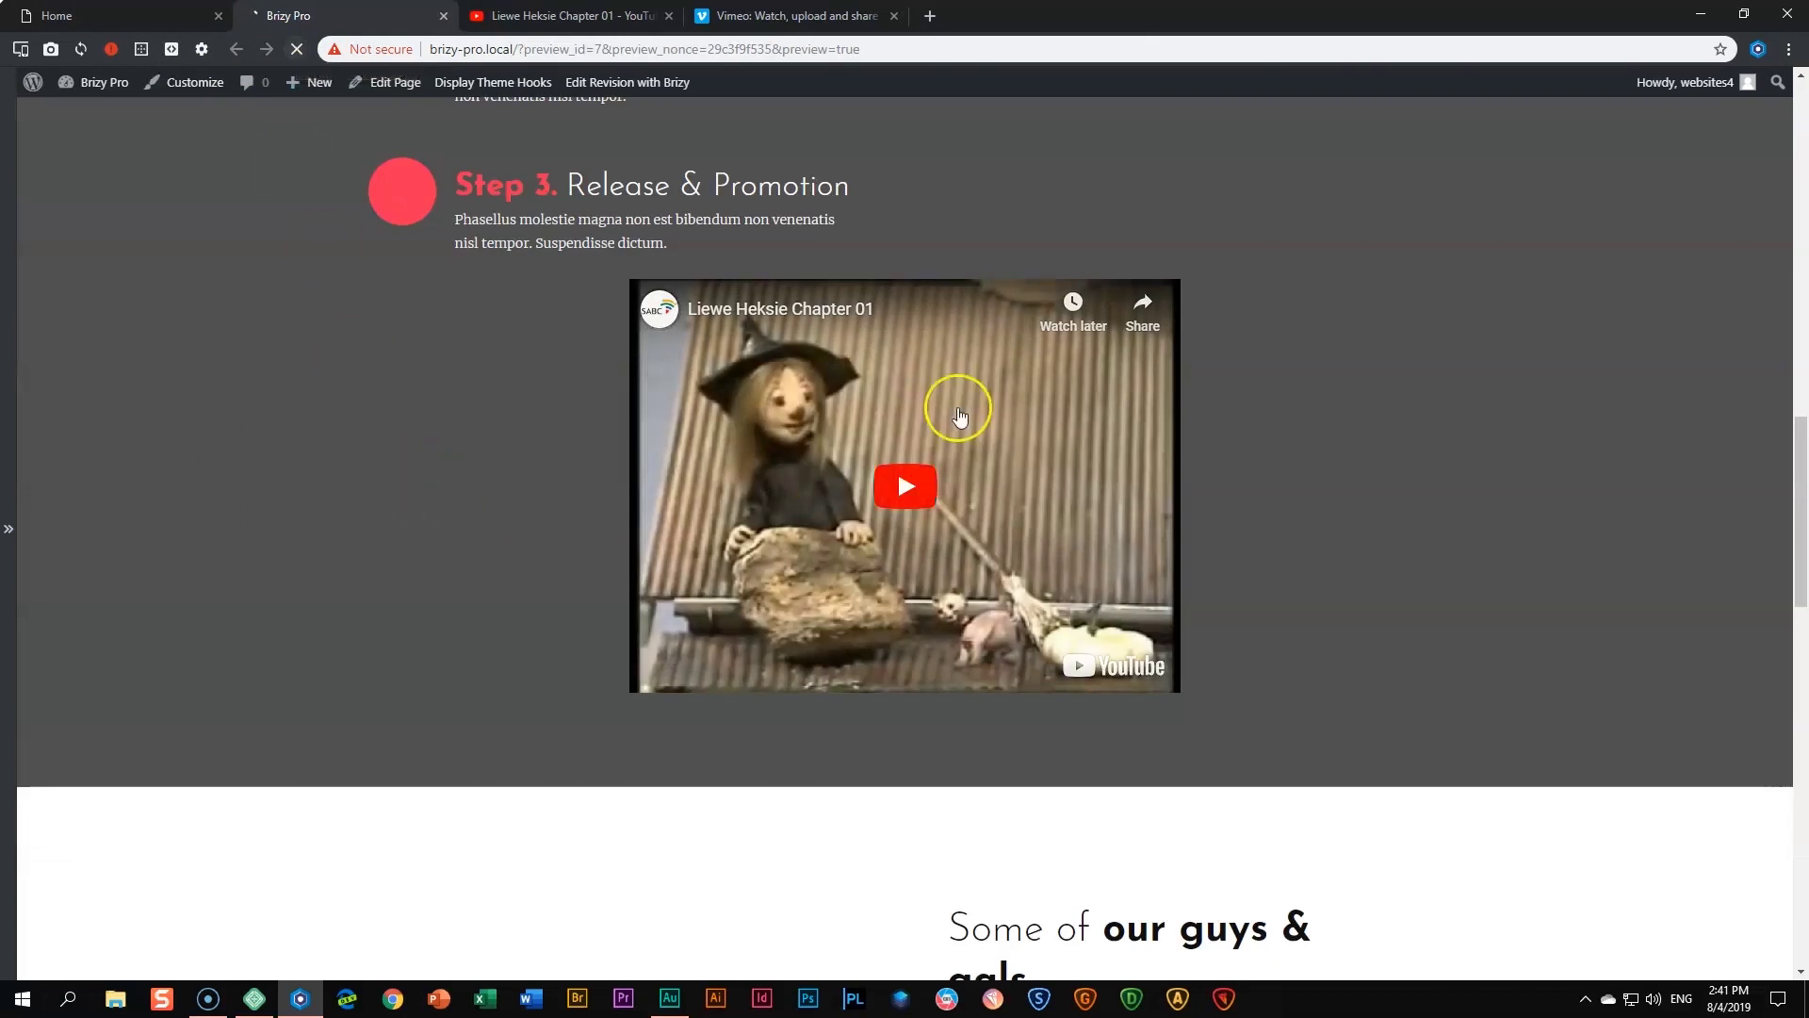
left_click(906, 488)
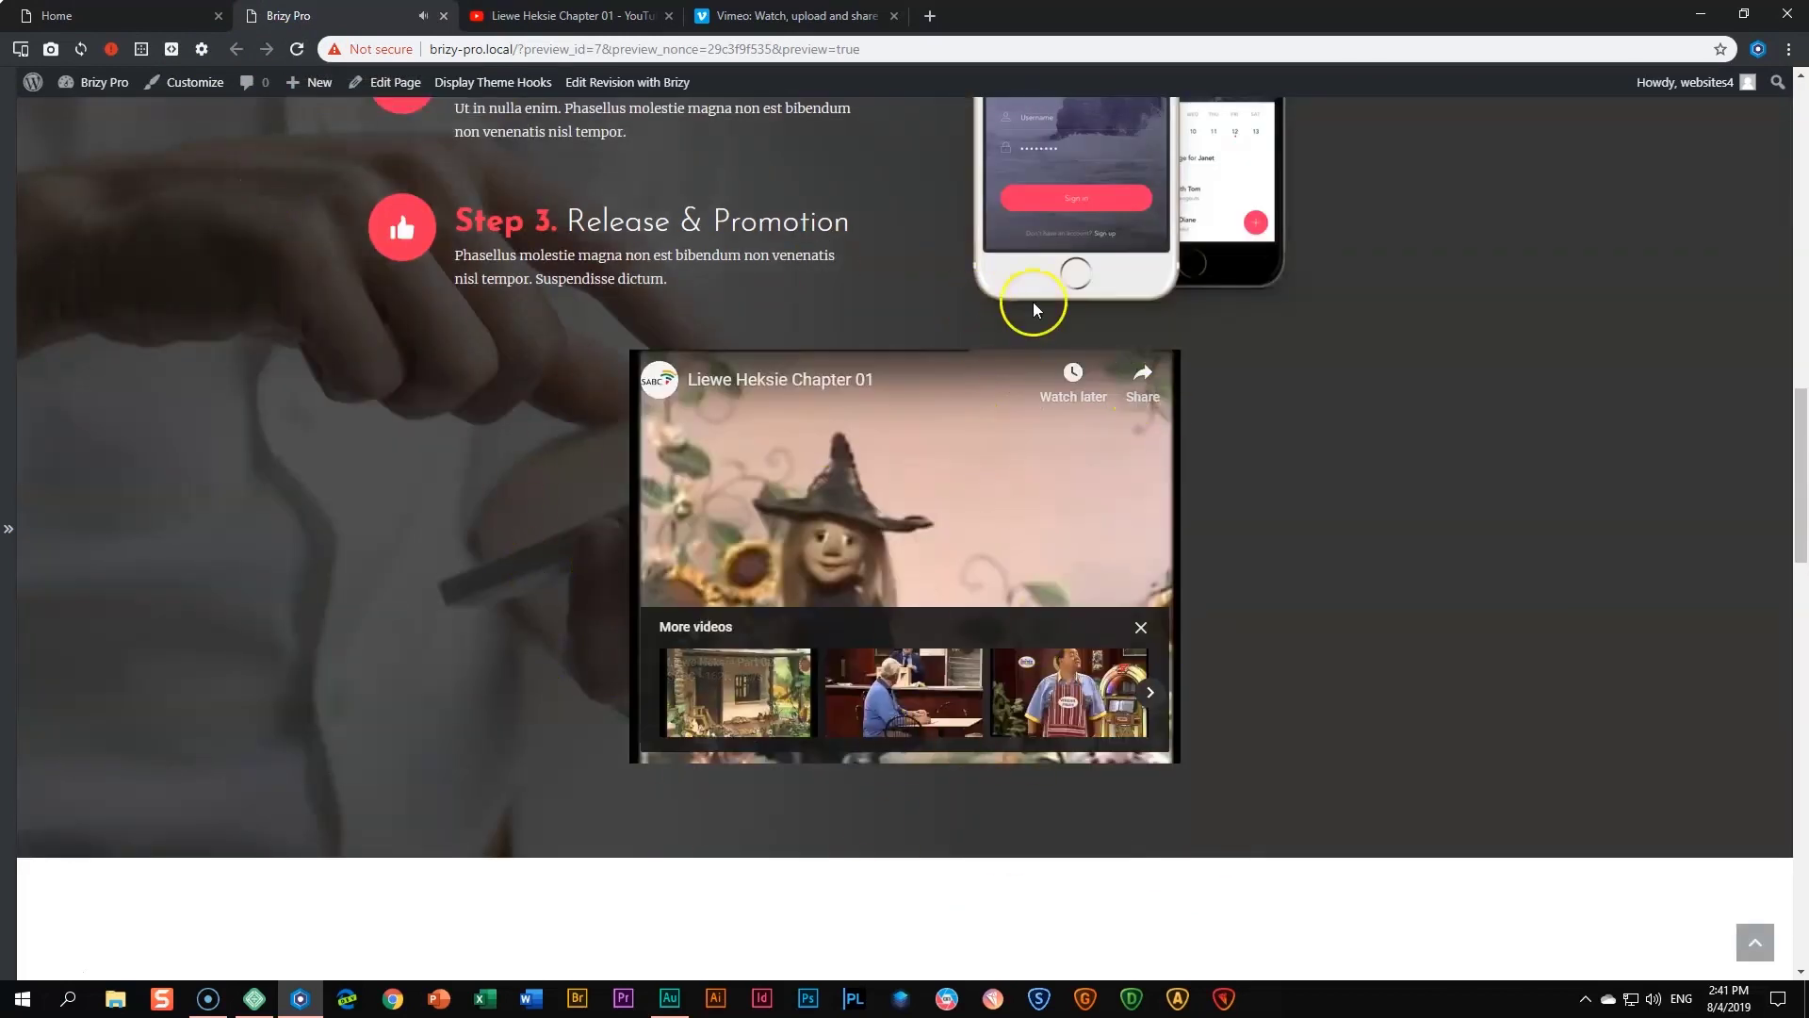
- Close the preview and open the media library from the YouTube video's Cover options
left_click(444, 15)
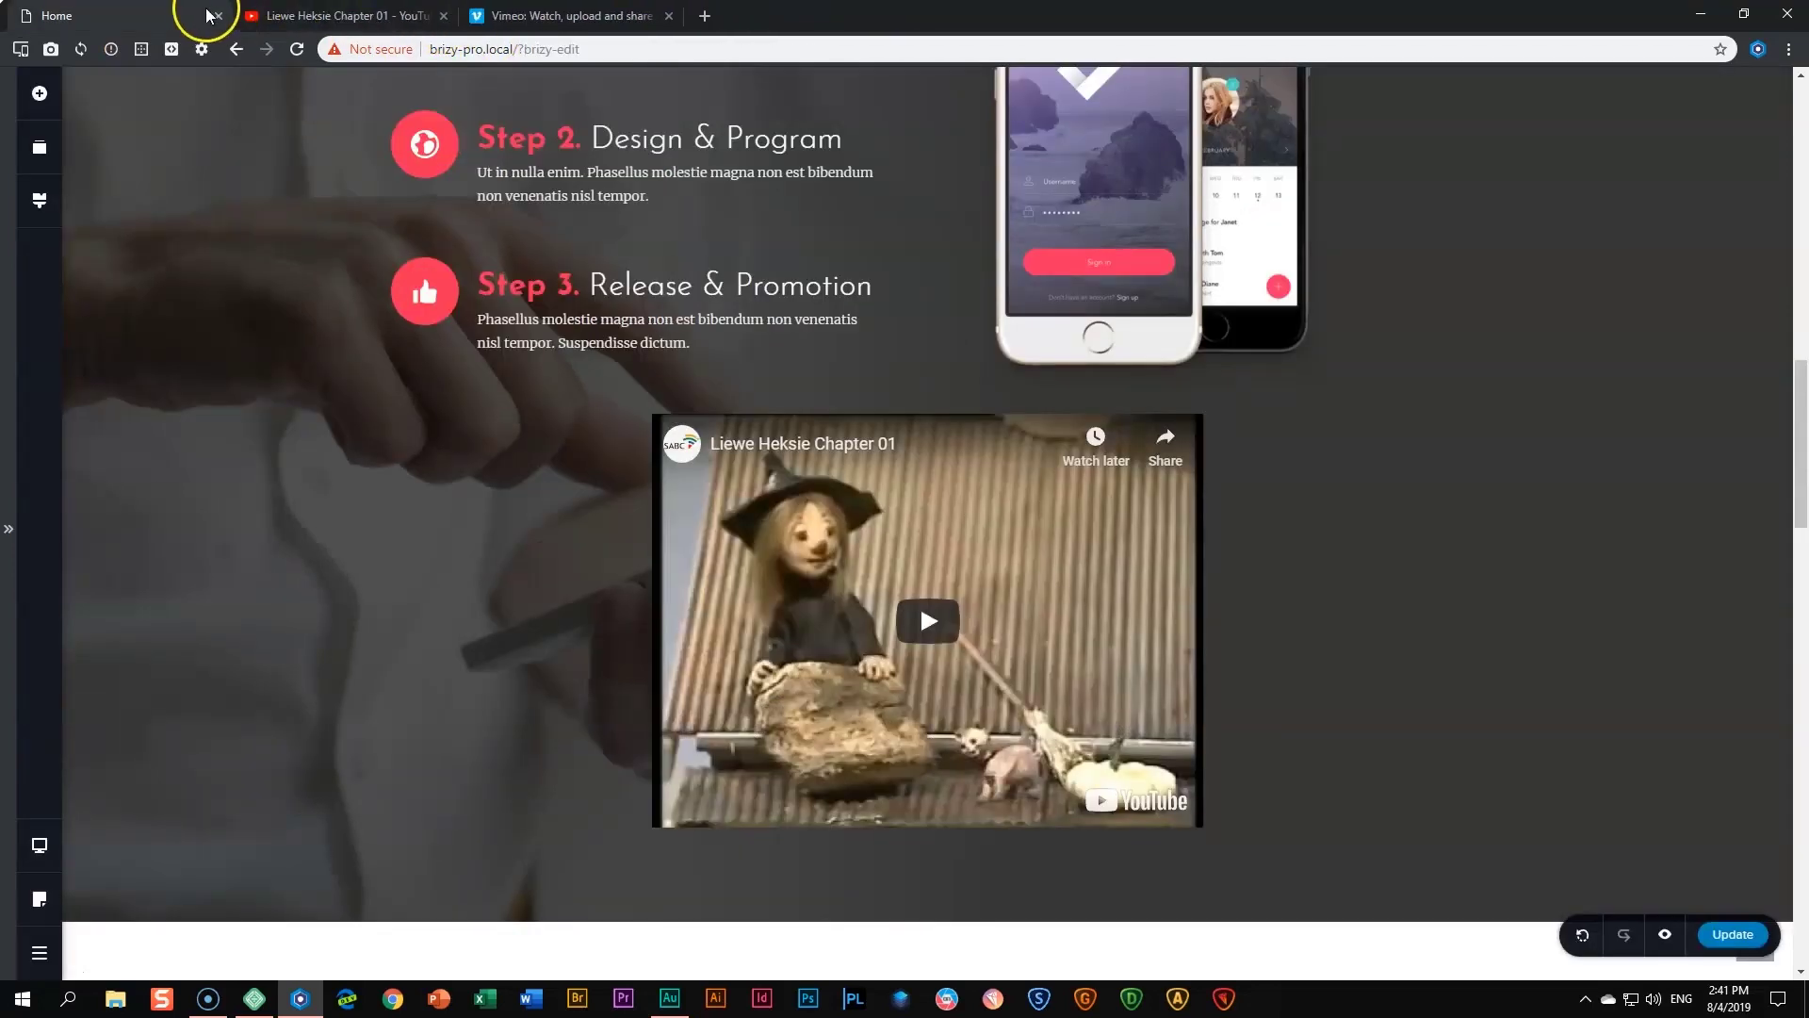
left_click(975, 548)
left_click(829, 381)
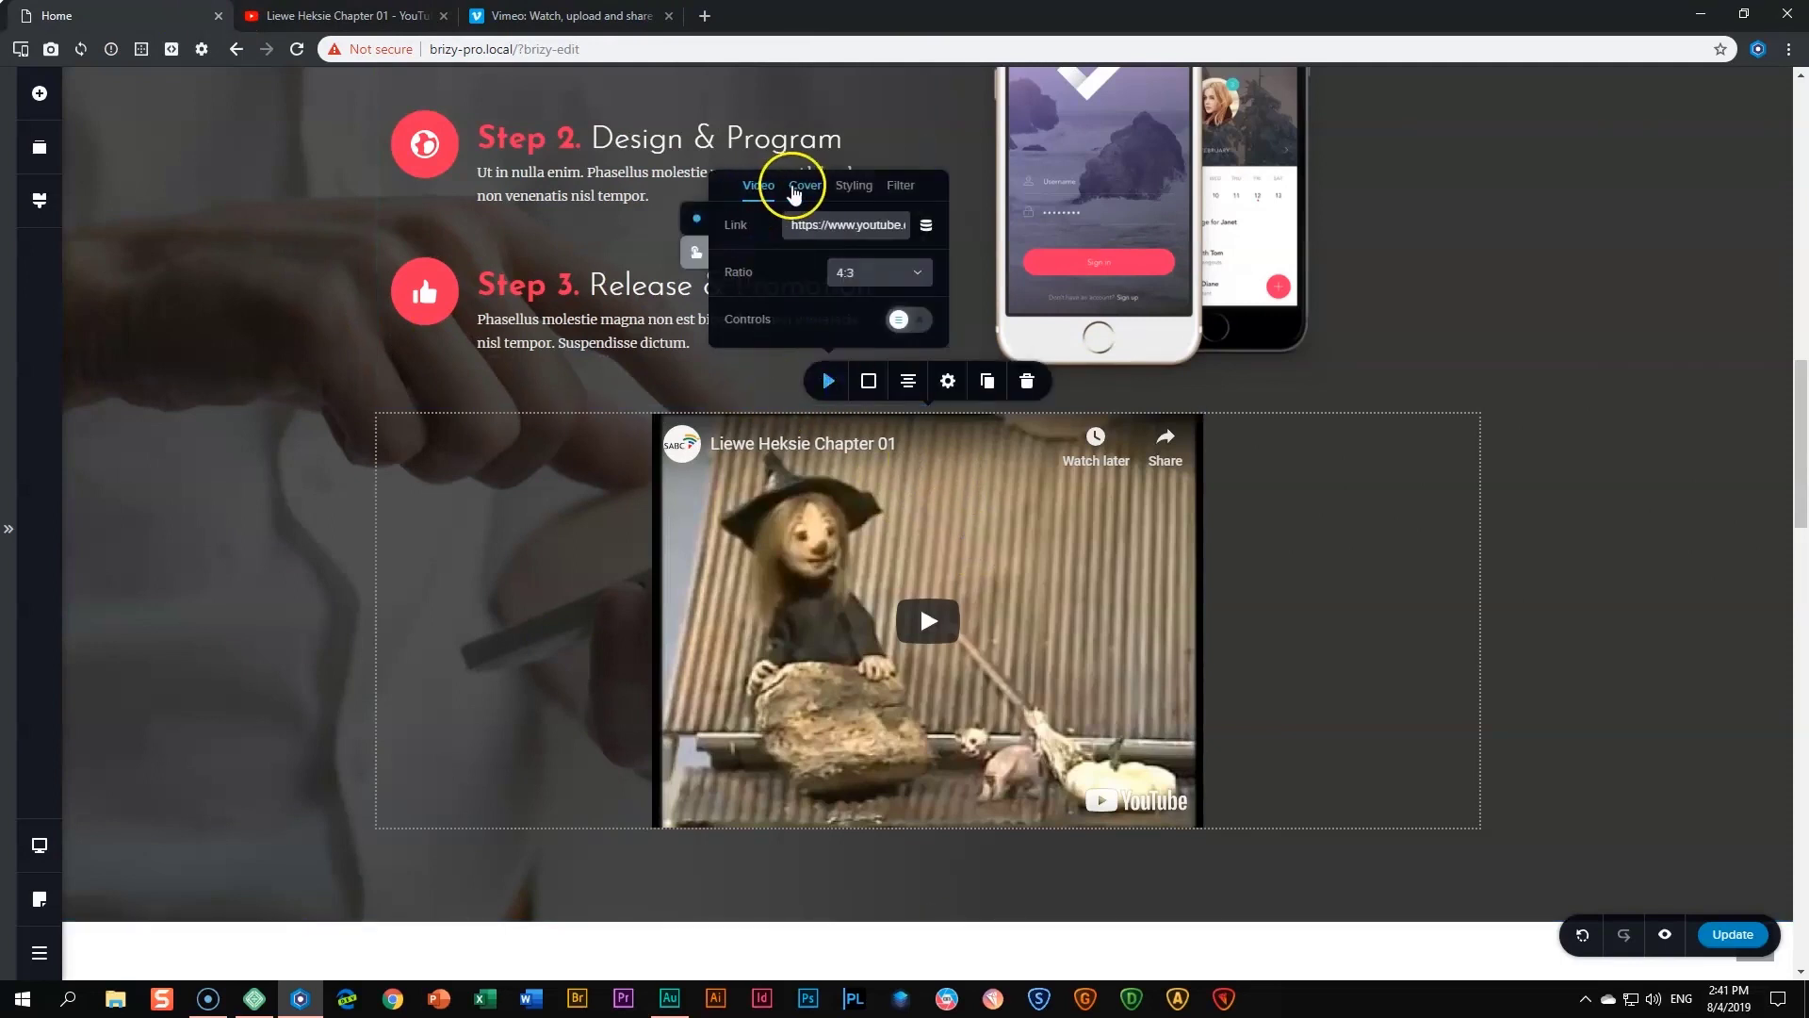
left_click(796, 187)
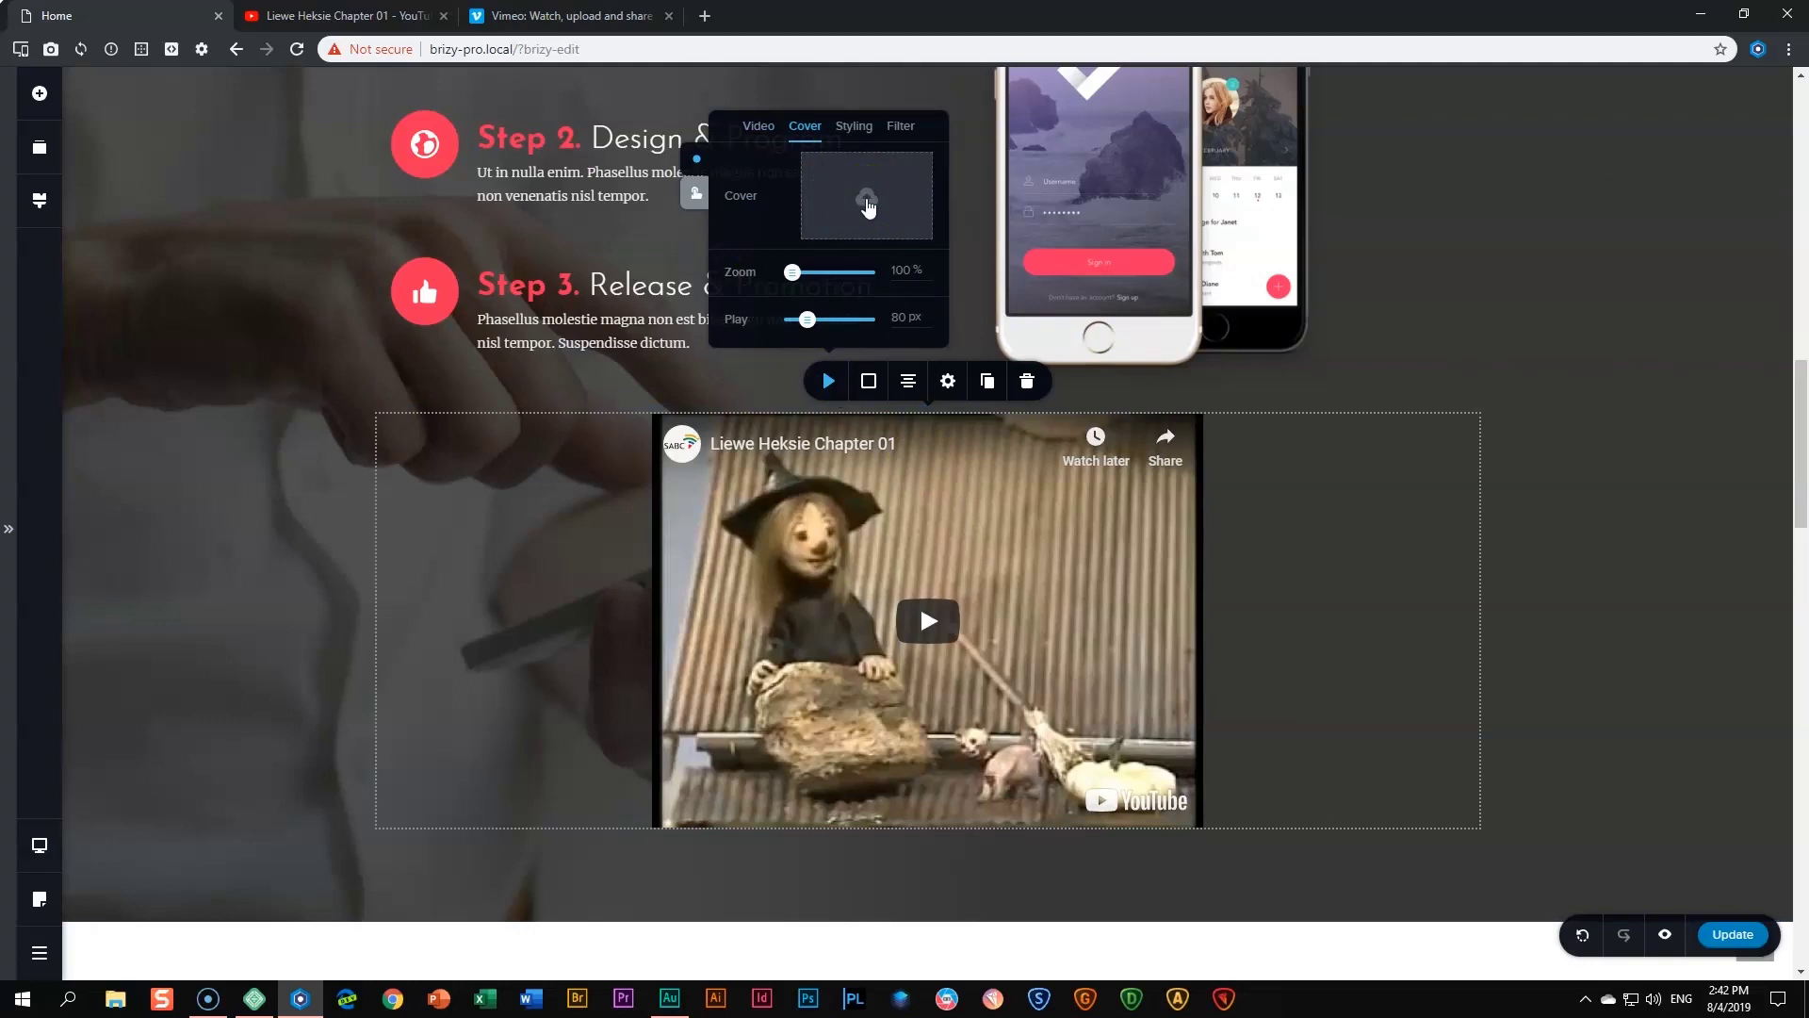
left_click(868, 202)
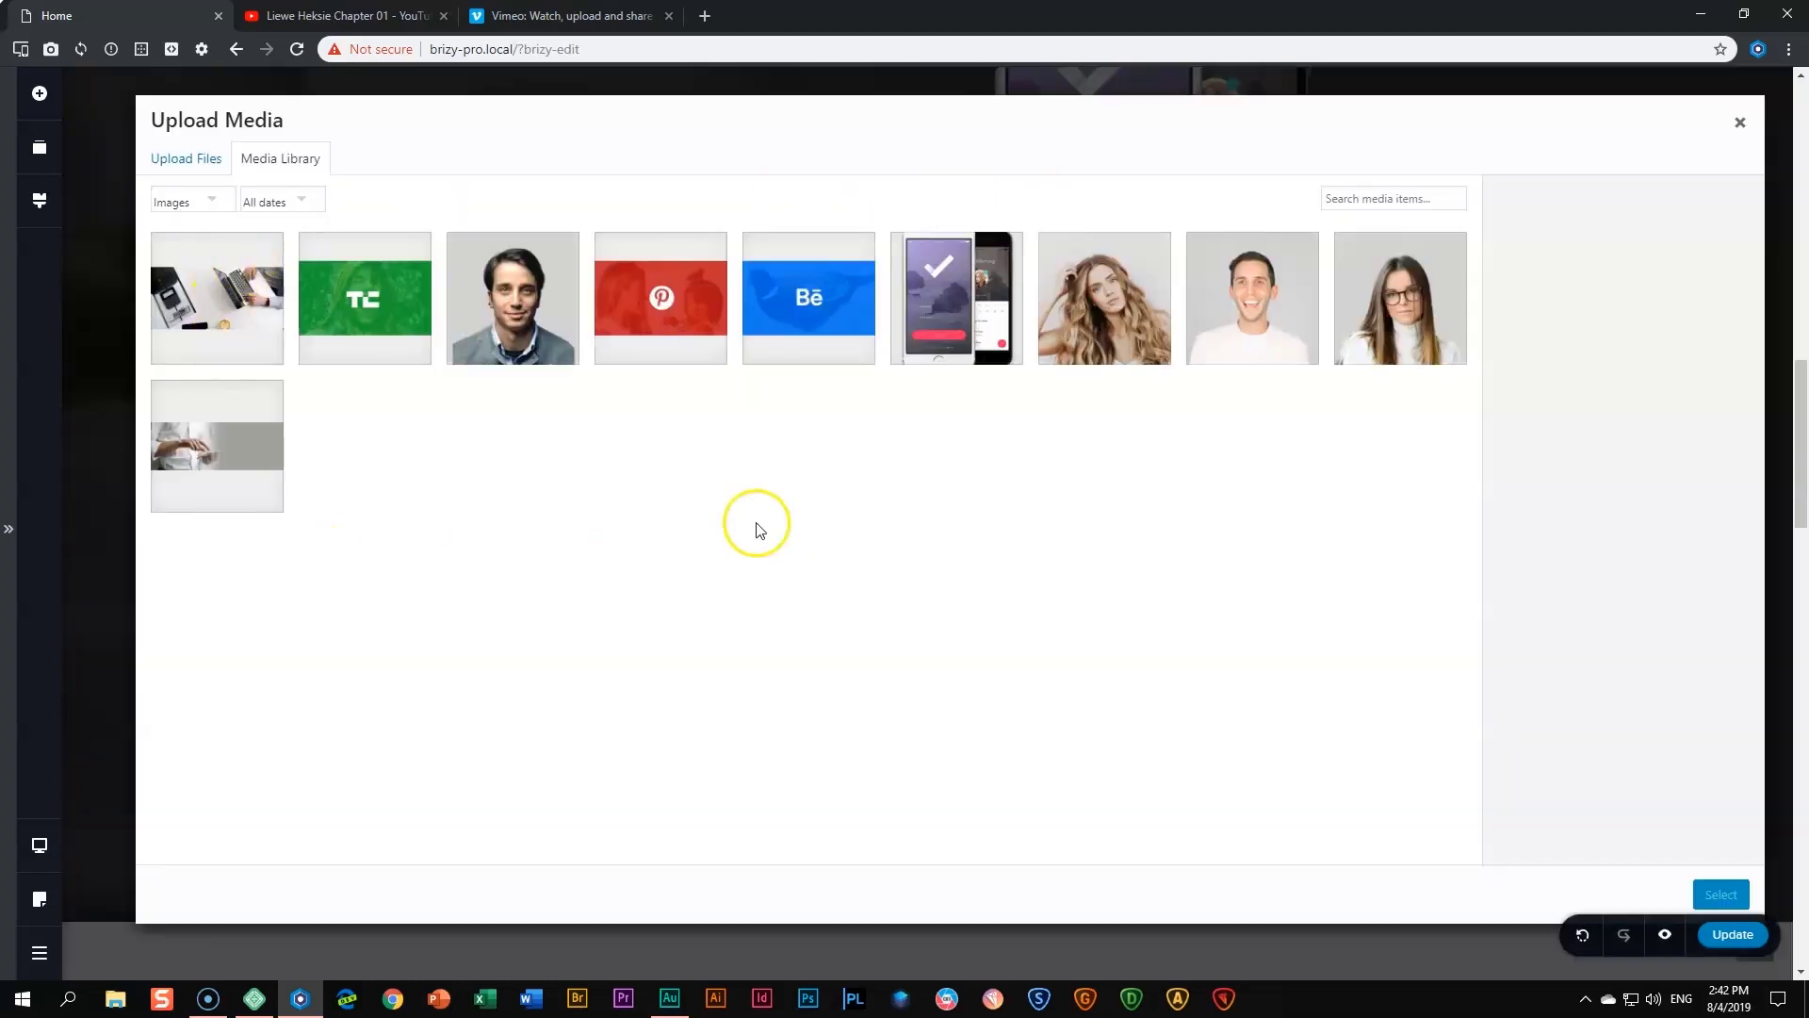
- Set the red Pinterest image as the video cover and switch the ratio to 16:9
left_click(696, 302)
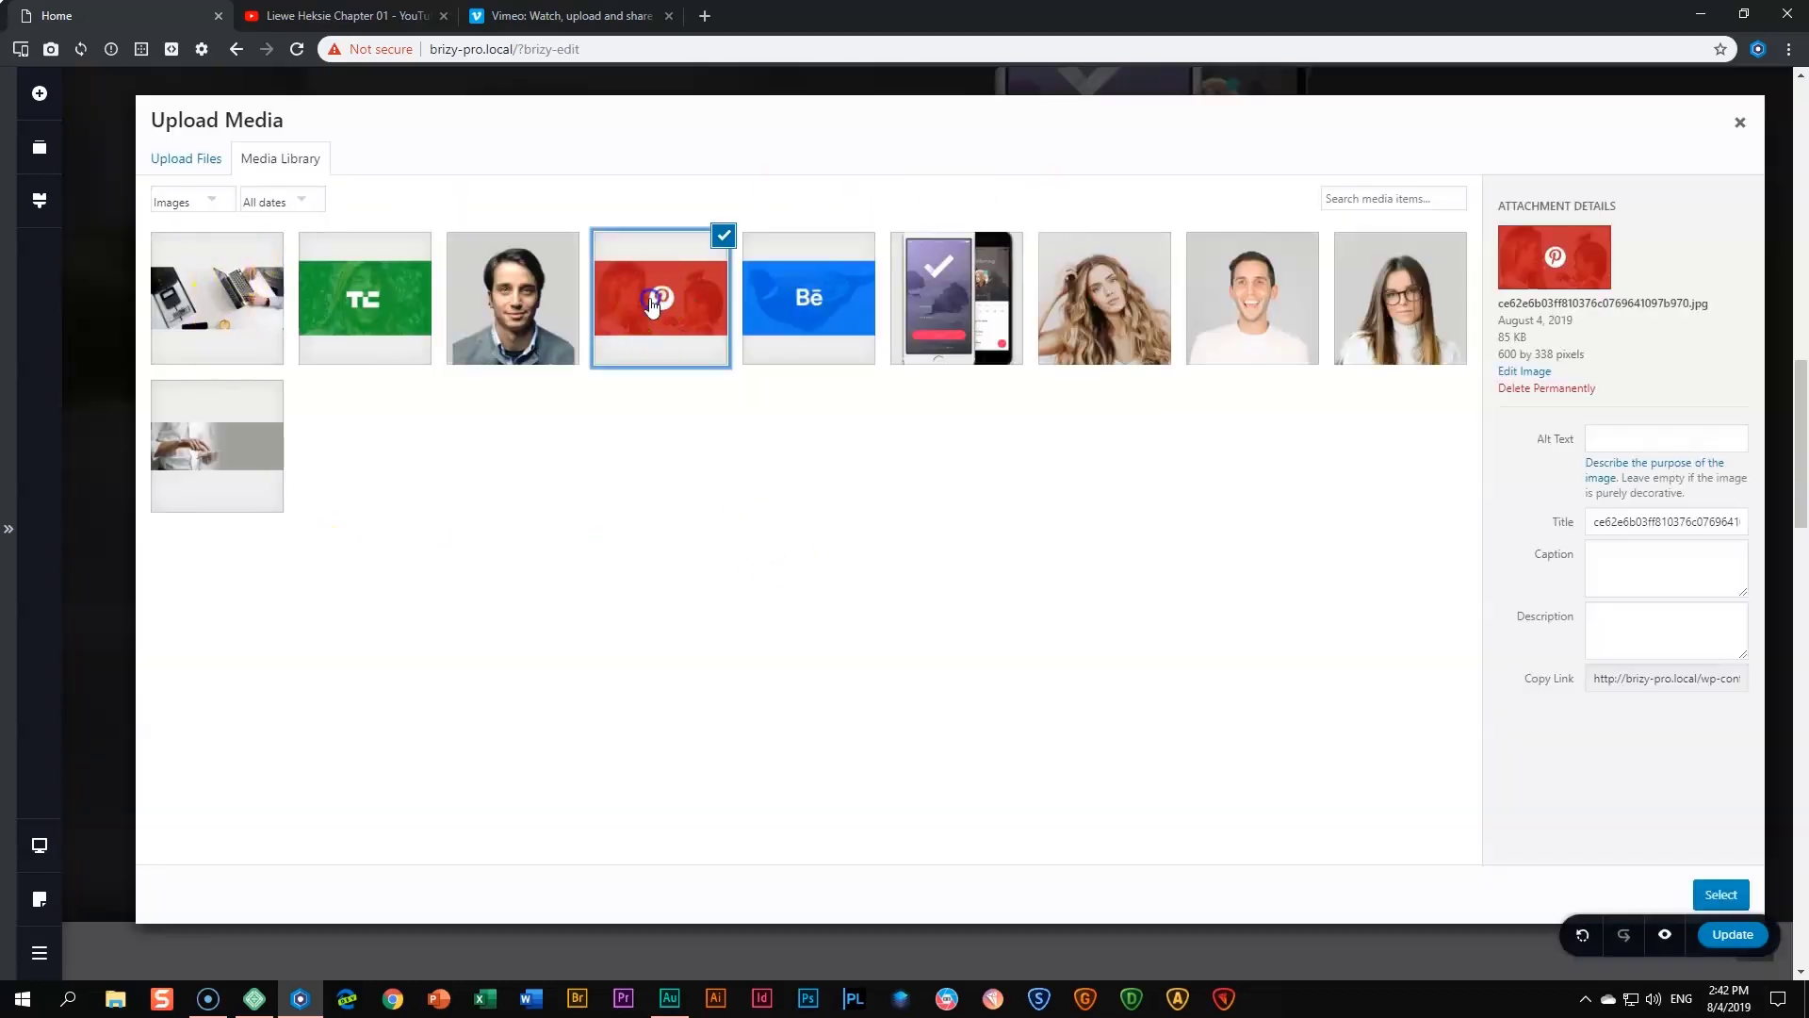
left_click(1720, 894)
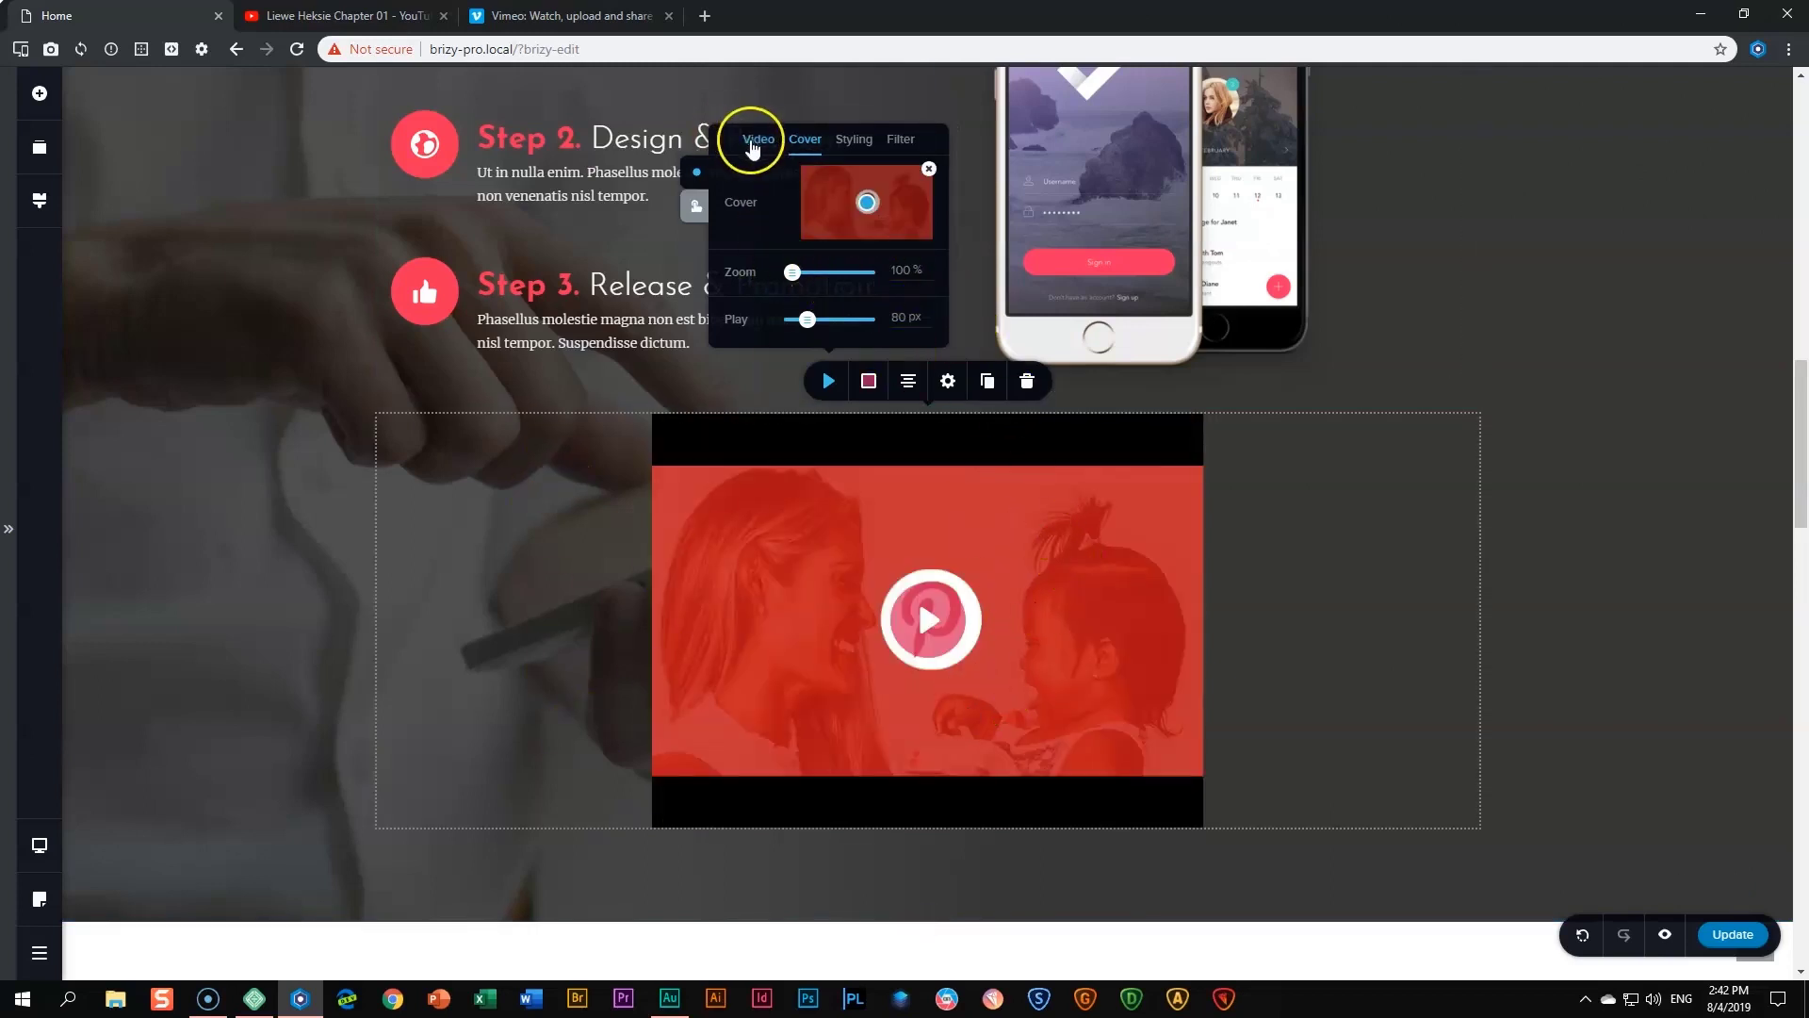
left_click(754, 139)
left_click(877, 272)
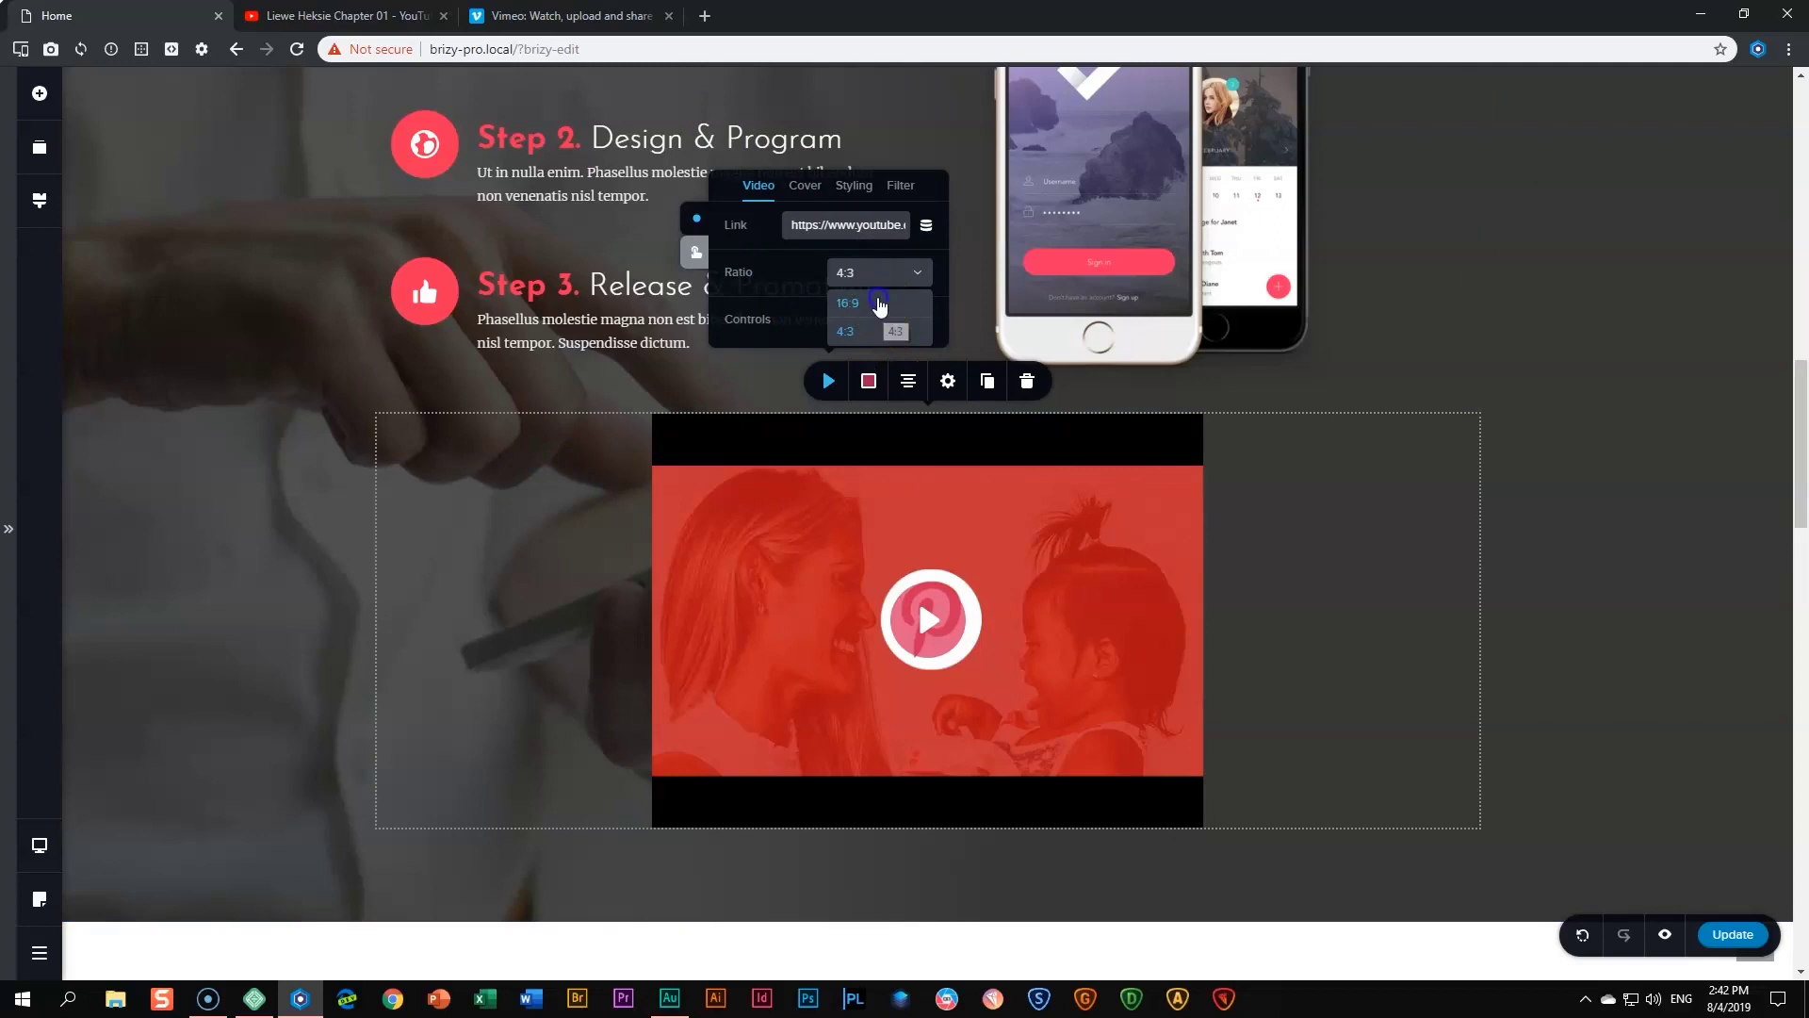
left_click(876, 323)
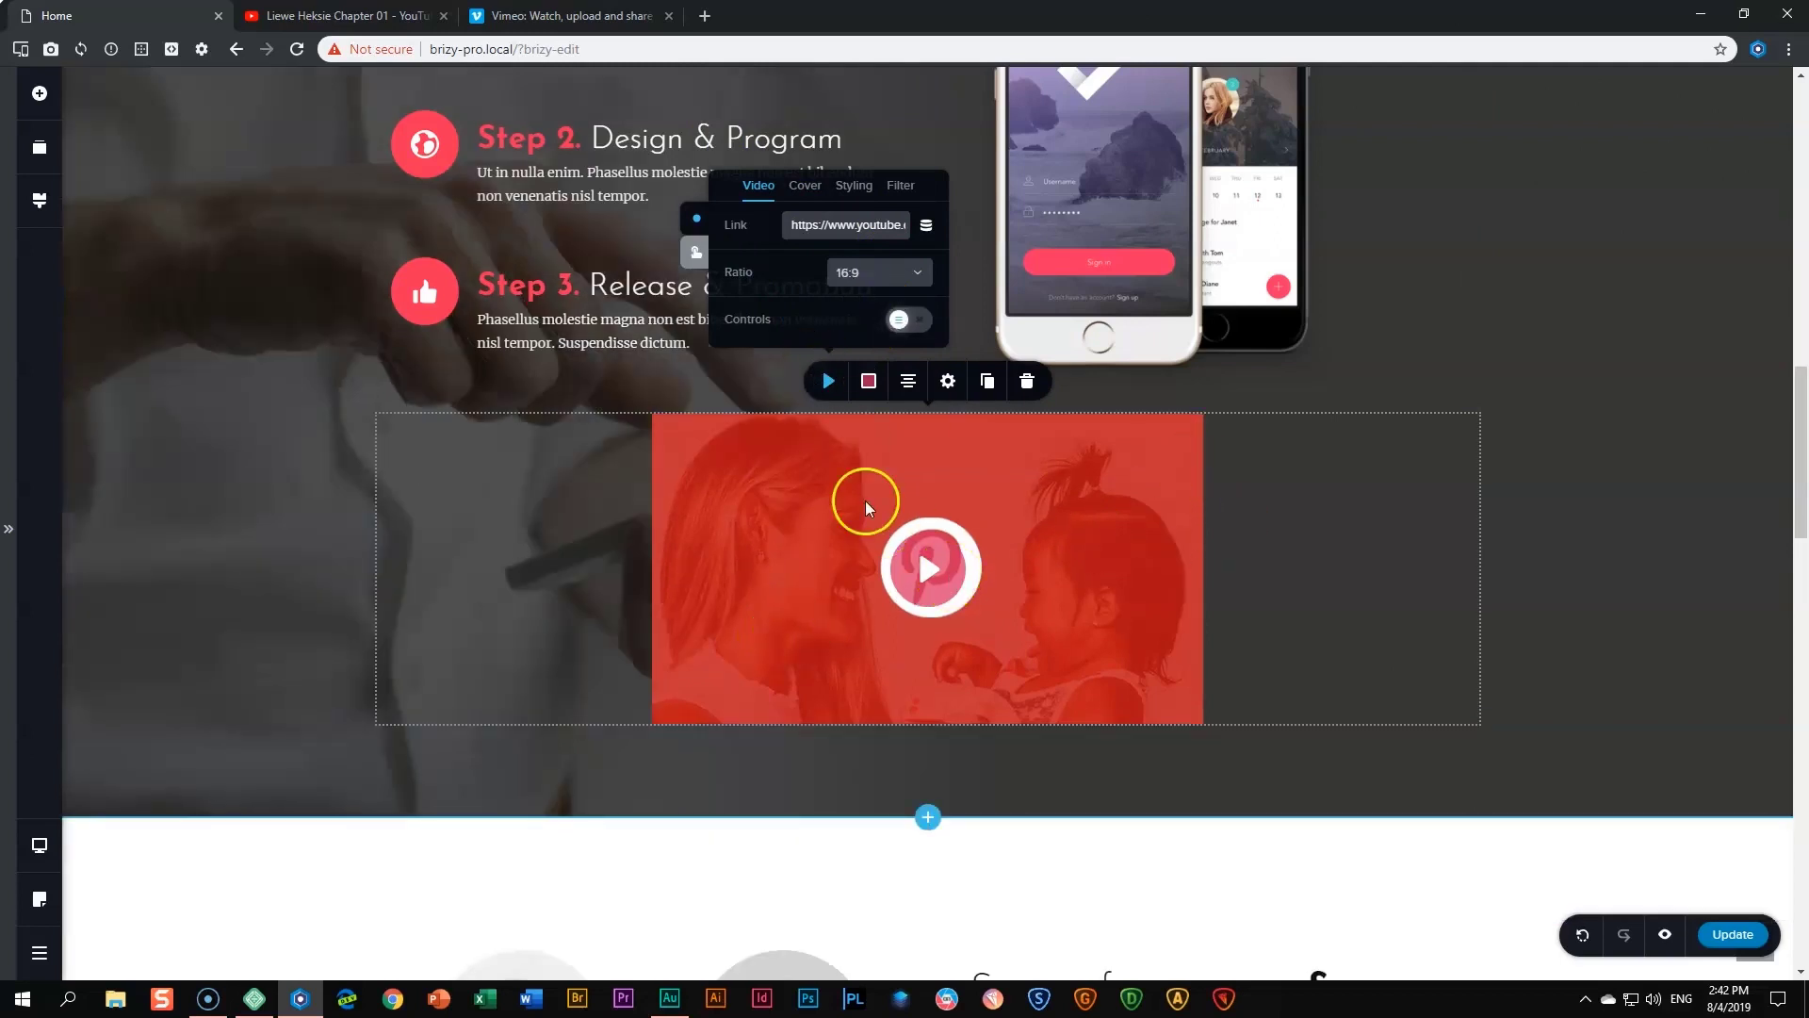
- Filter the video's cover image to 0% saturation and 172% brightness
left_click(860, 203)
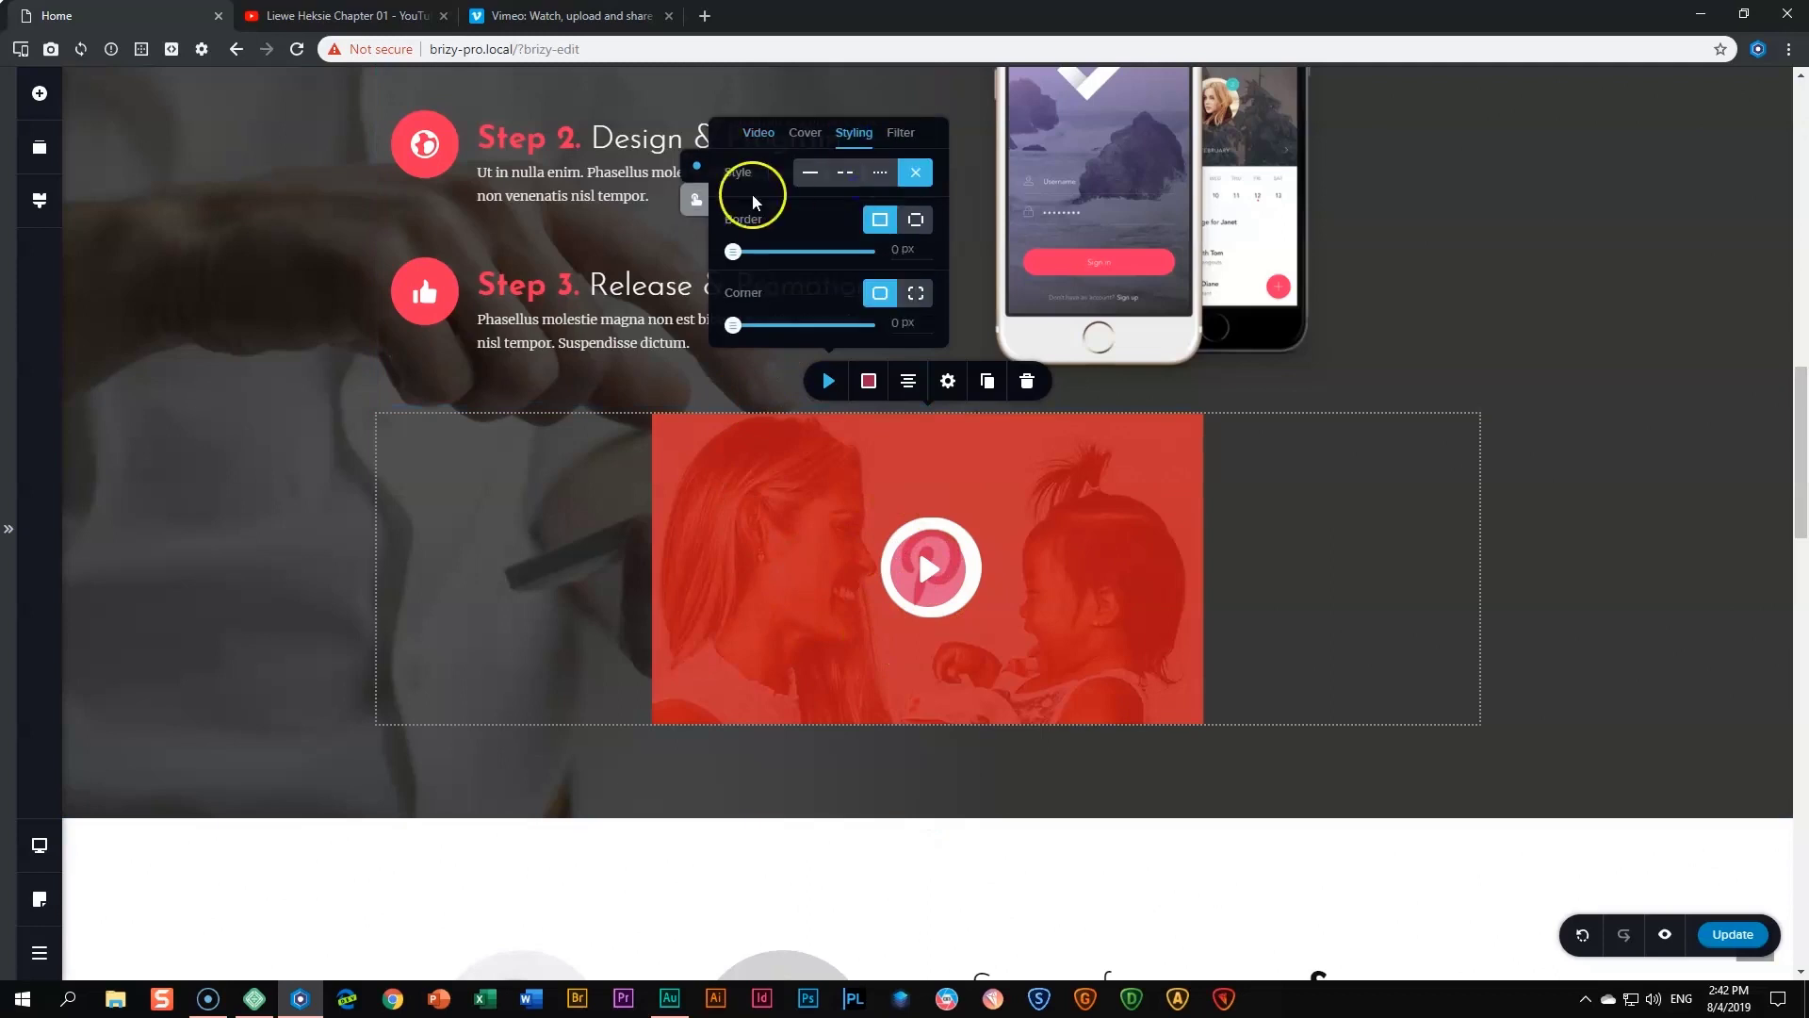
left_click(901, 135)
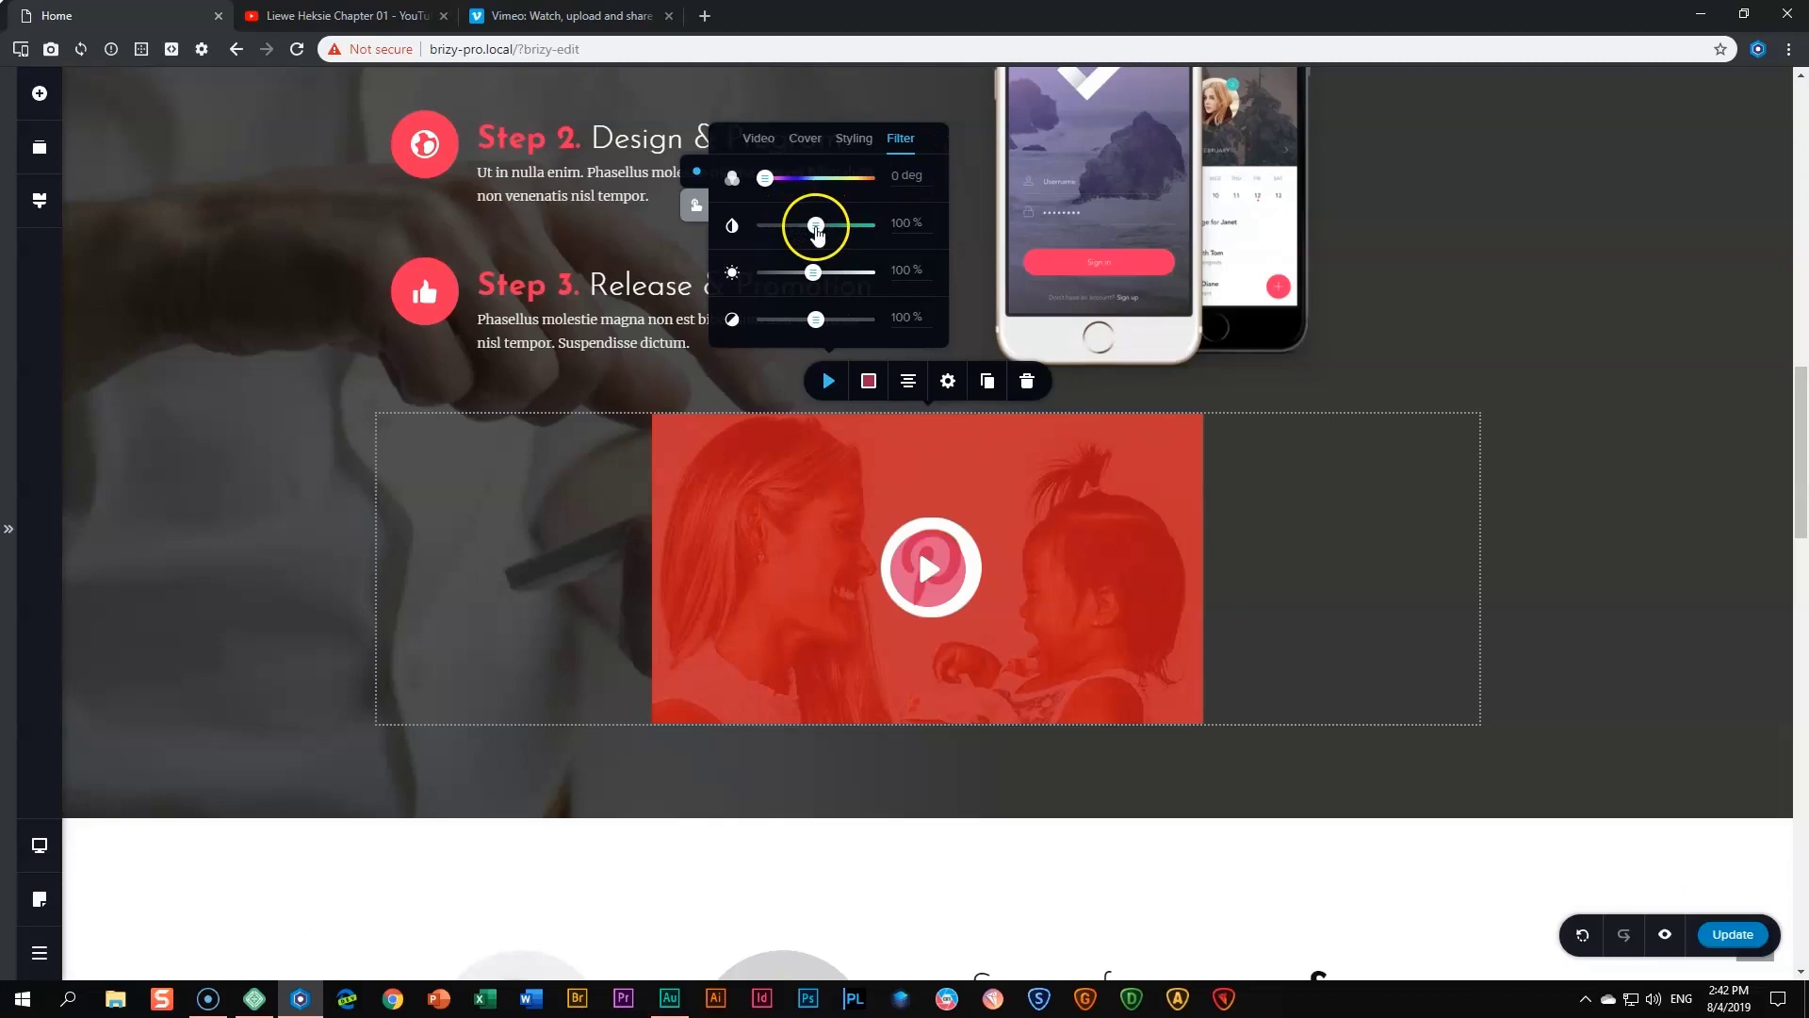
left_click_drag(816, 228, 829, 321)
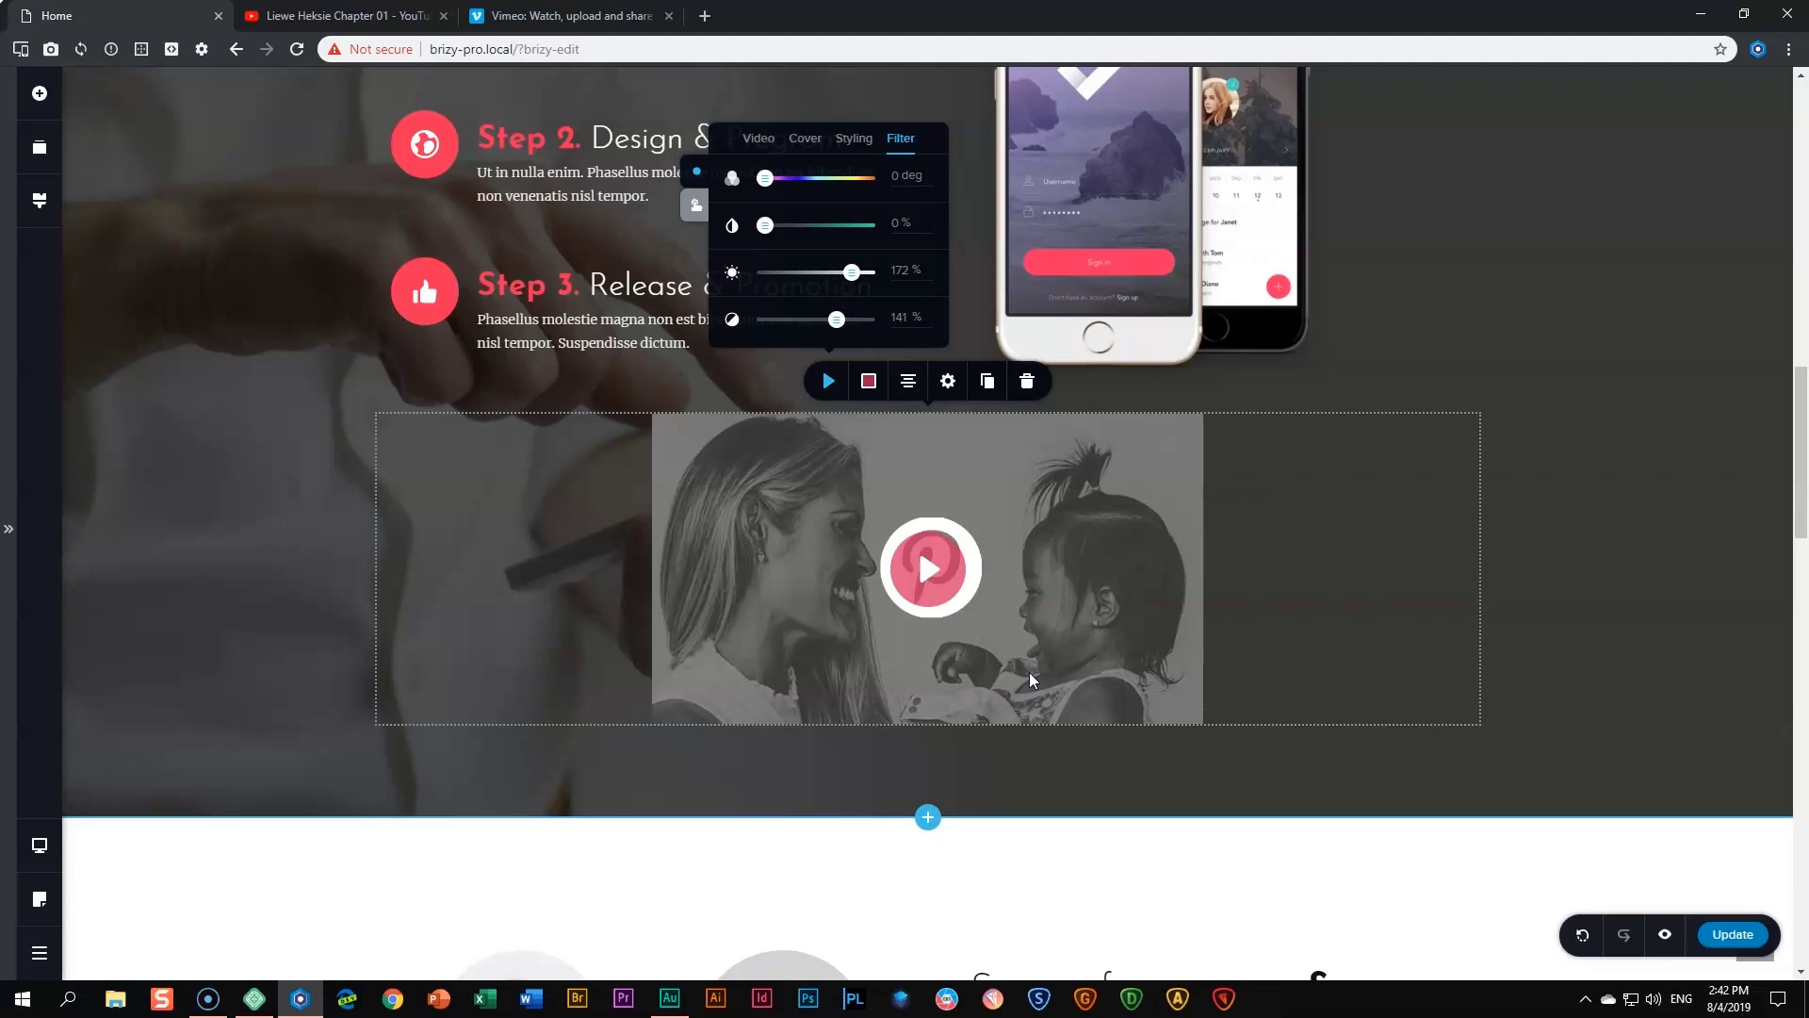
- Toggle between the hover and normal state settings, then close the video settings
left_click(707, 212)
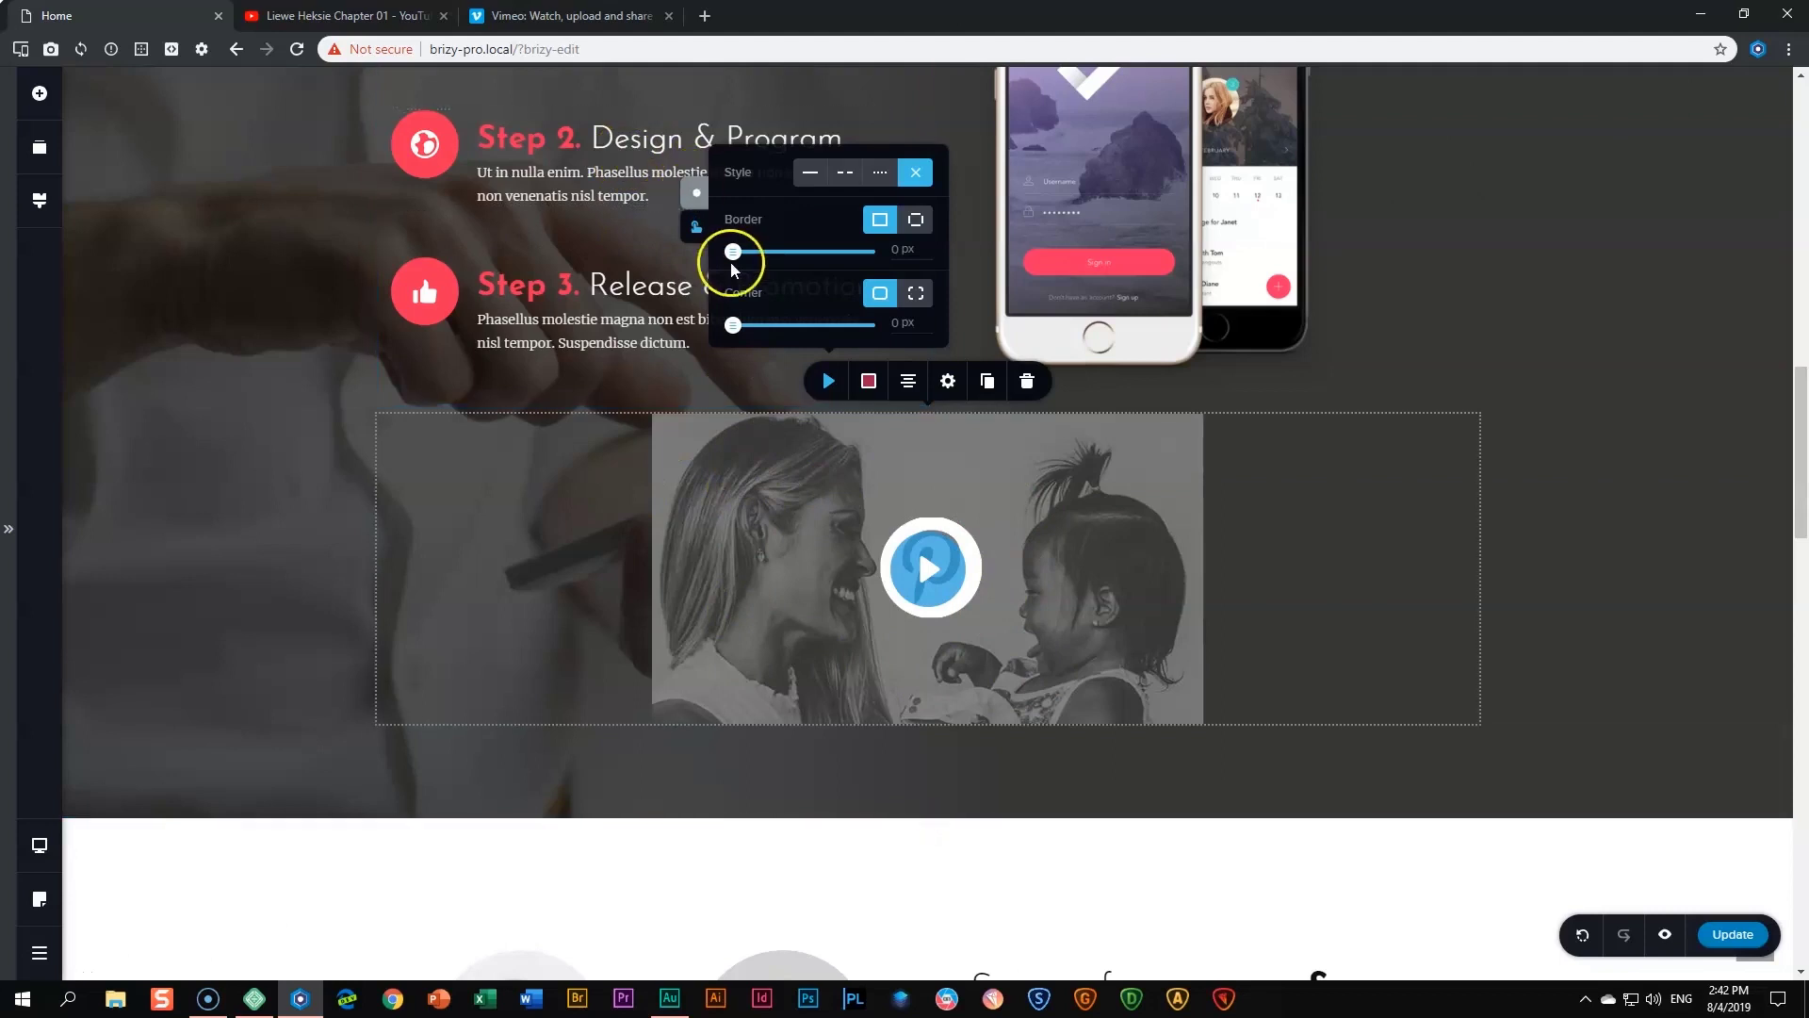
left_click(693, 196)
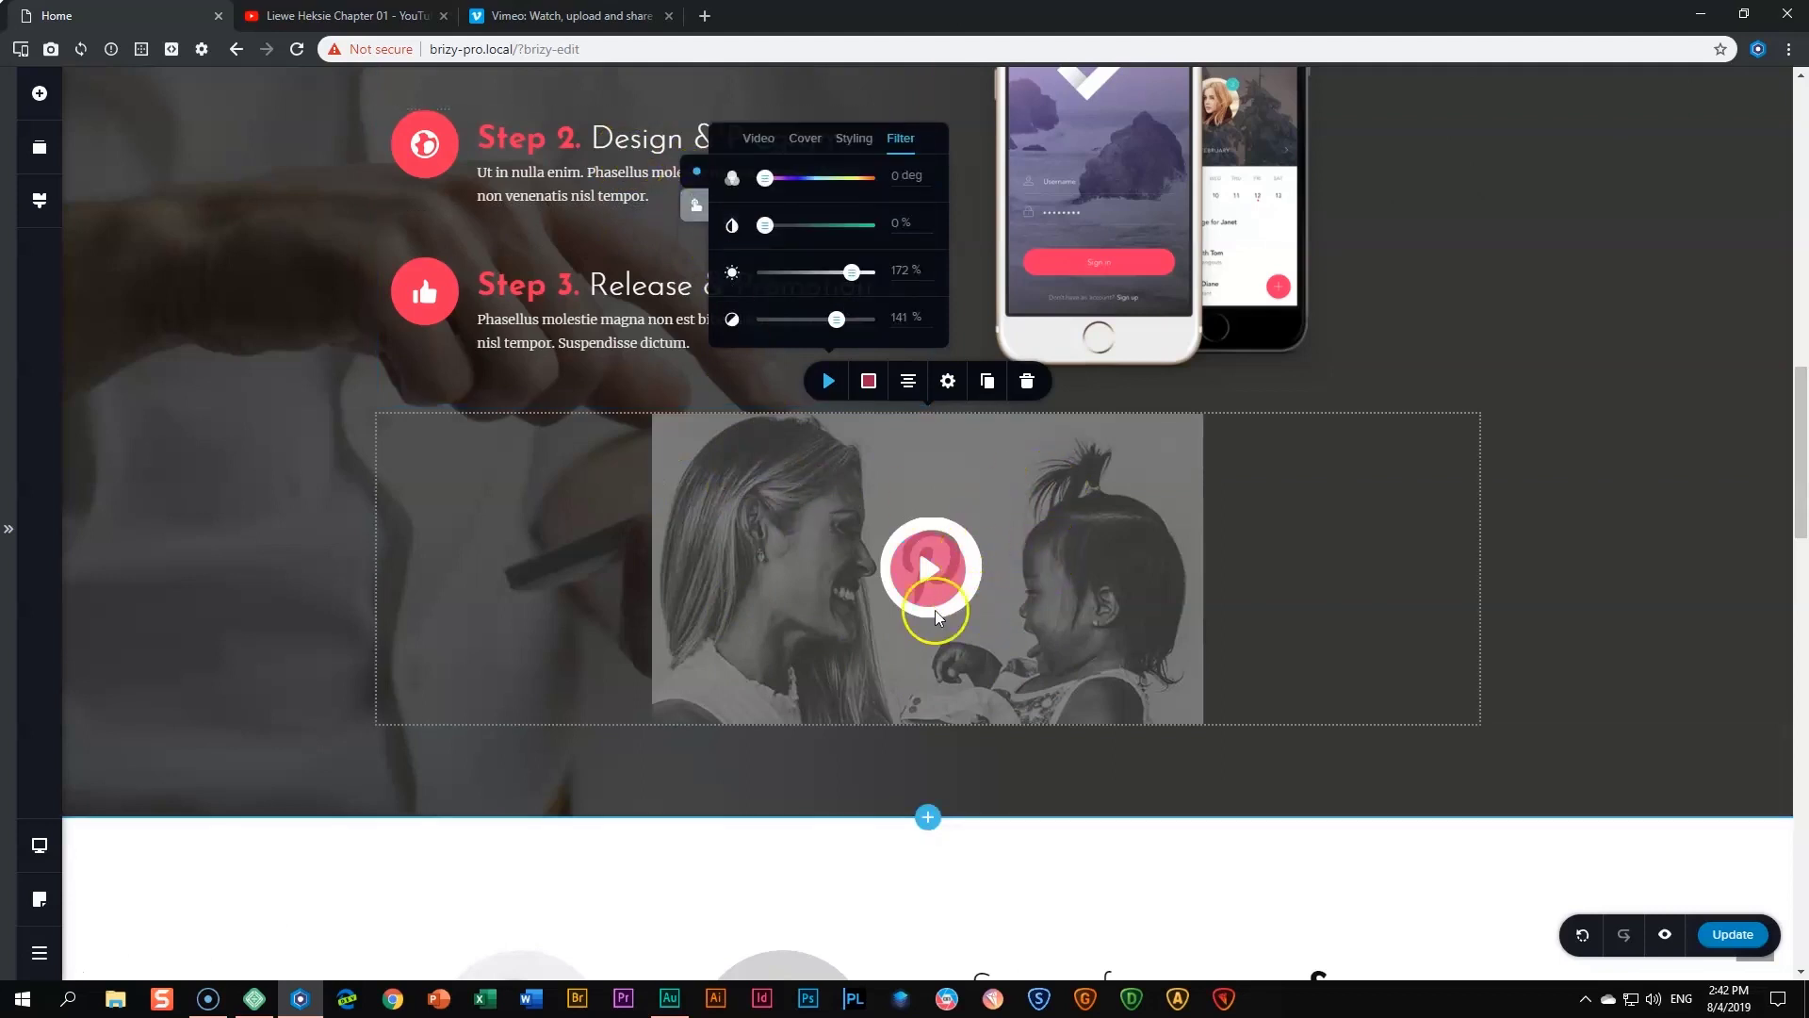
left_click(688, 221)
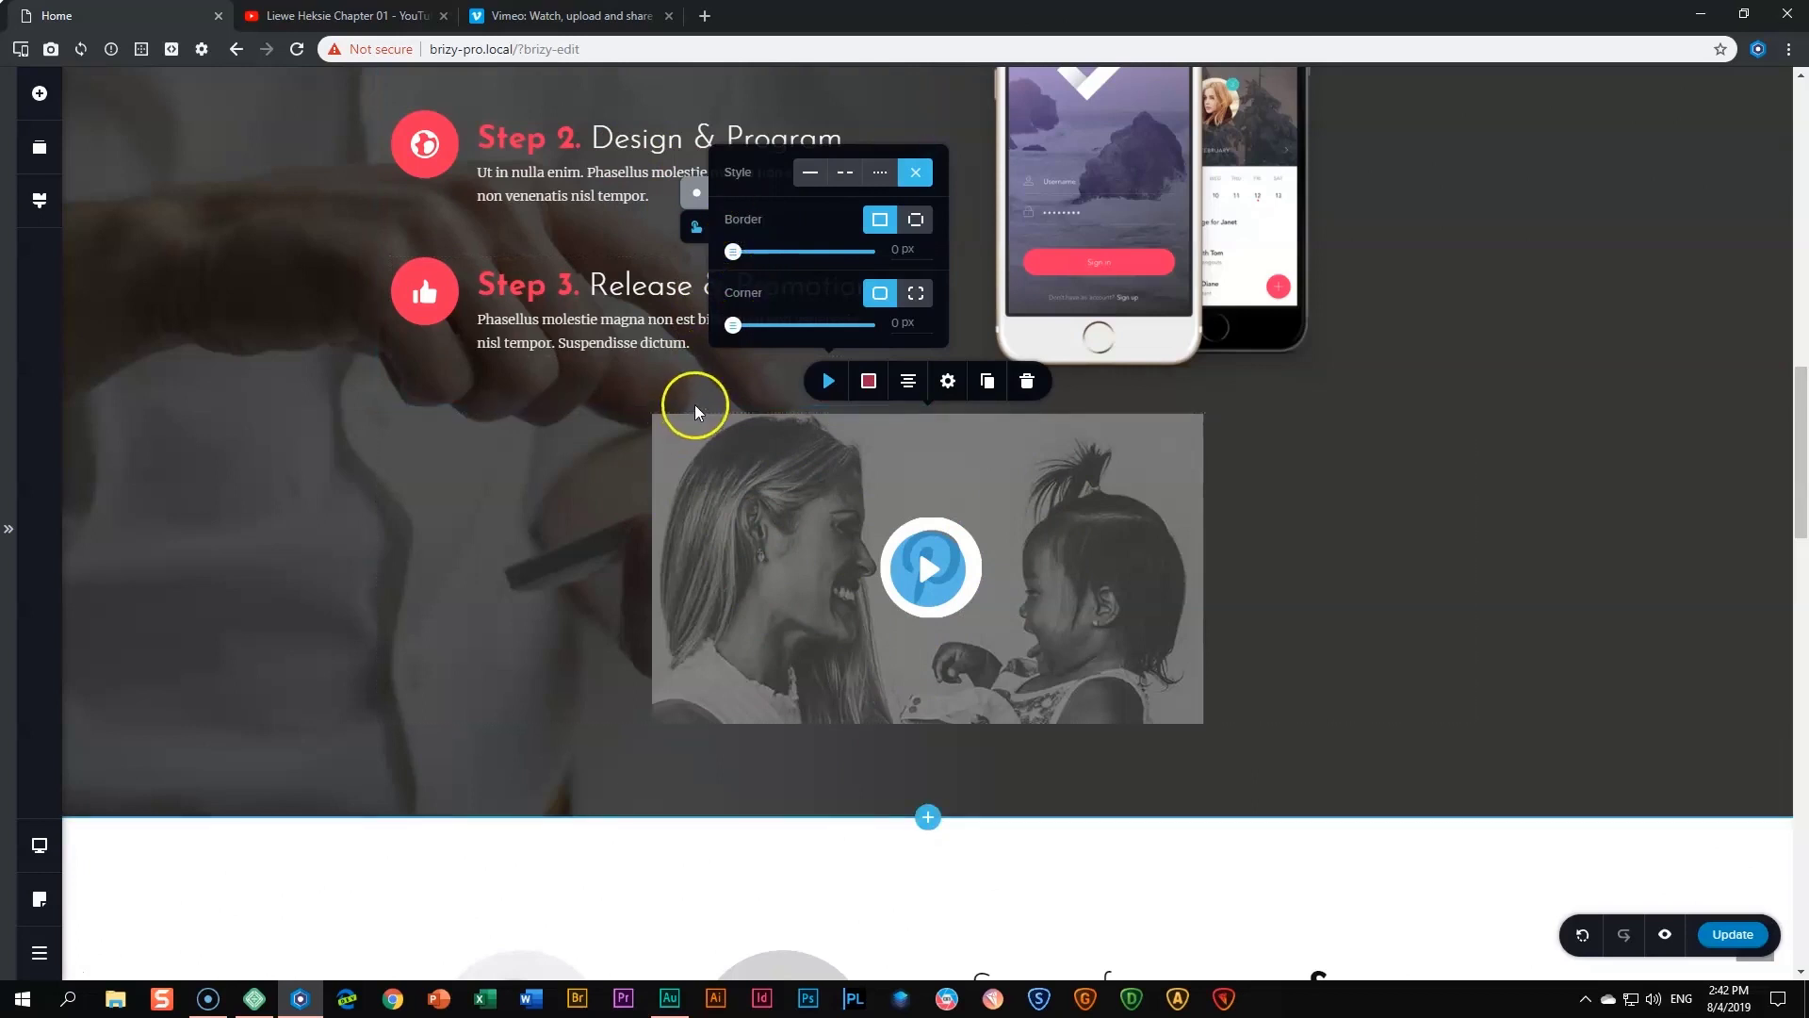
left_click(696, 192)
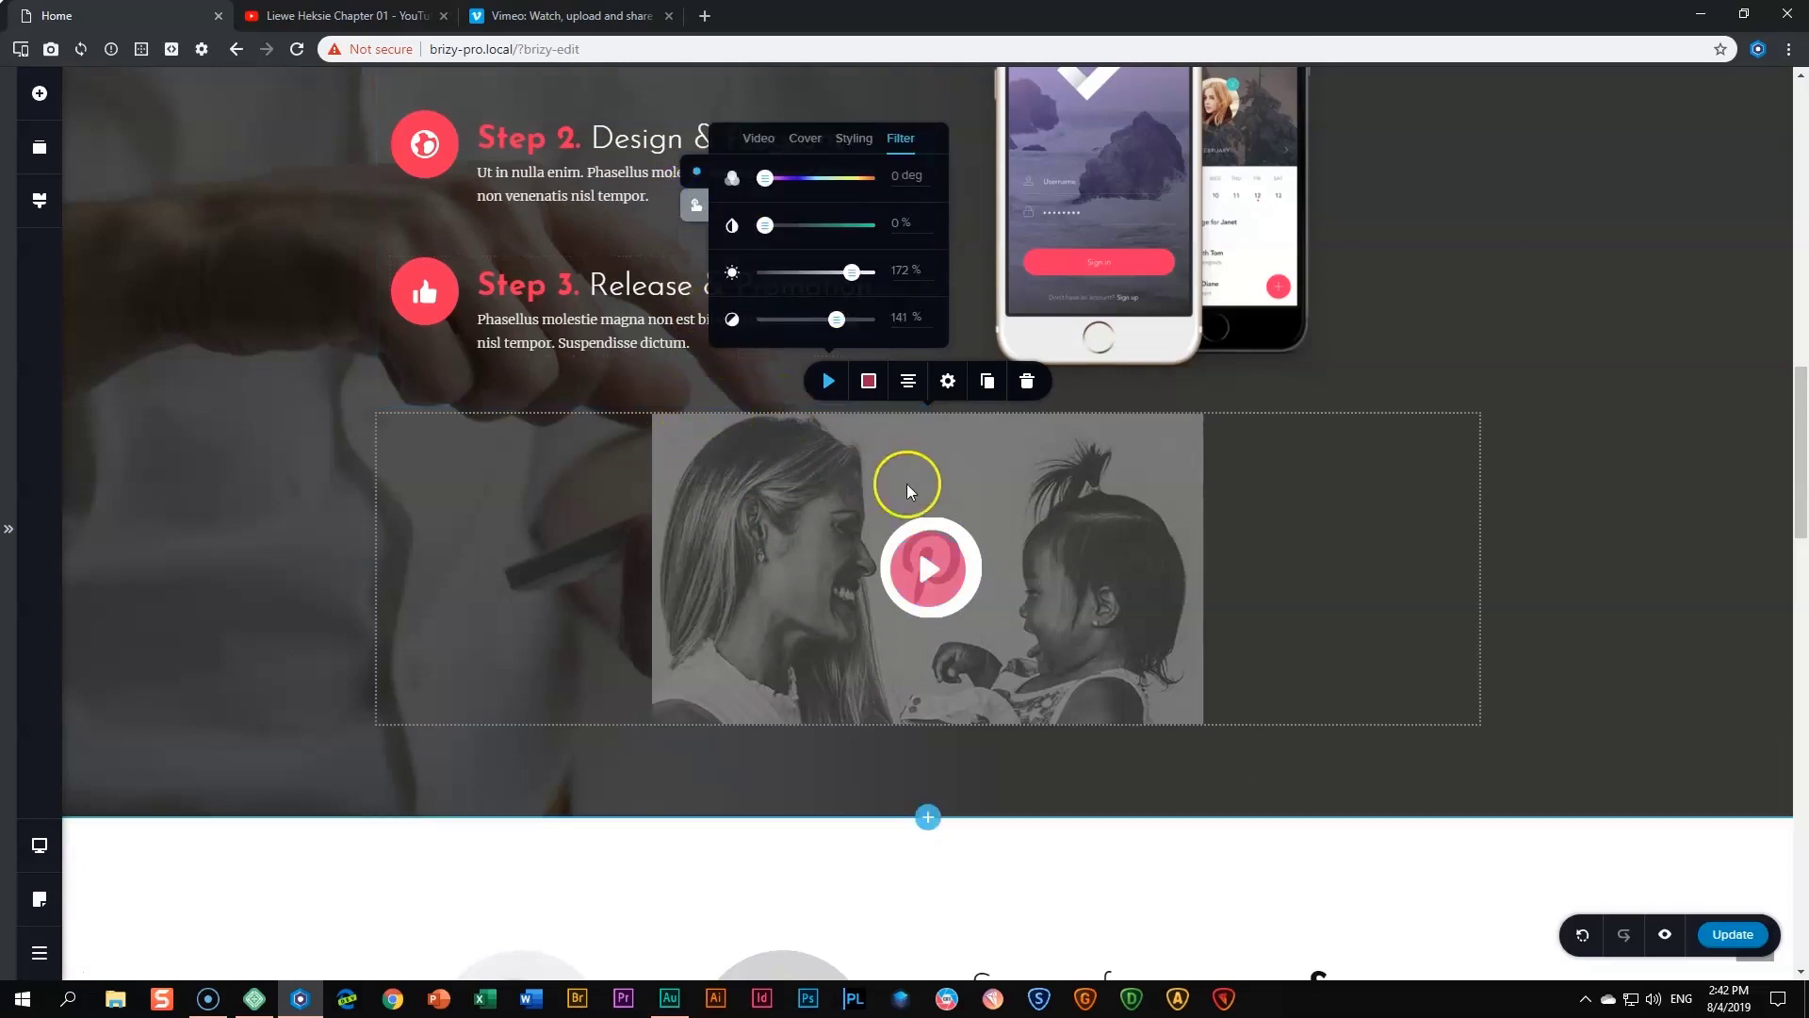
left_click(1051, 496)
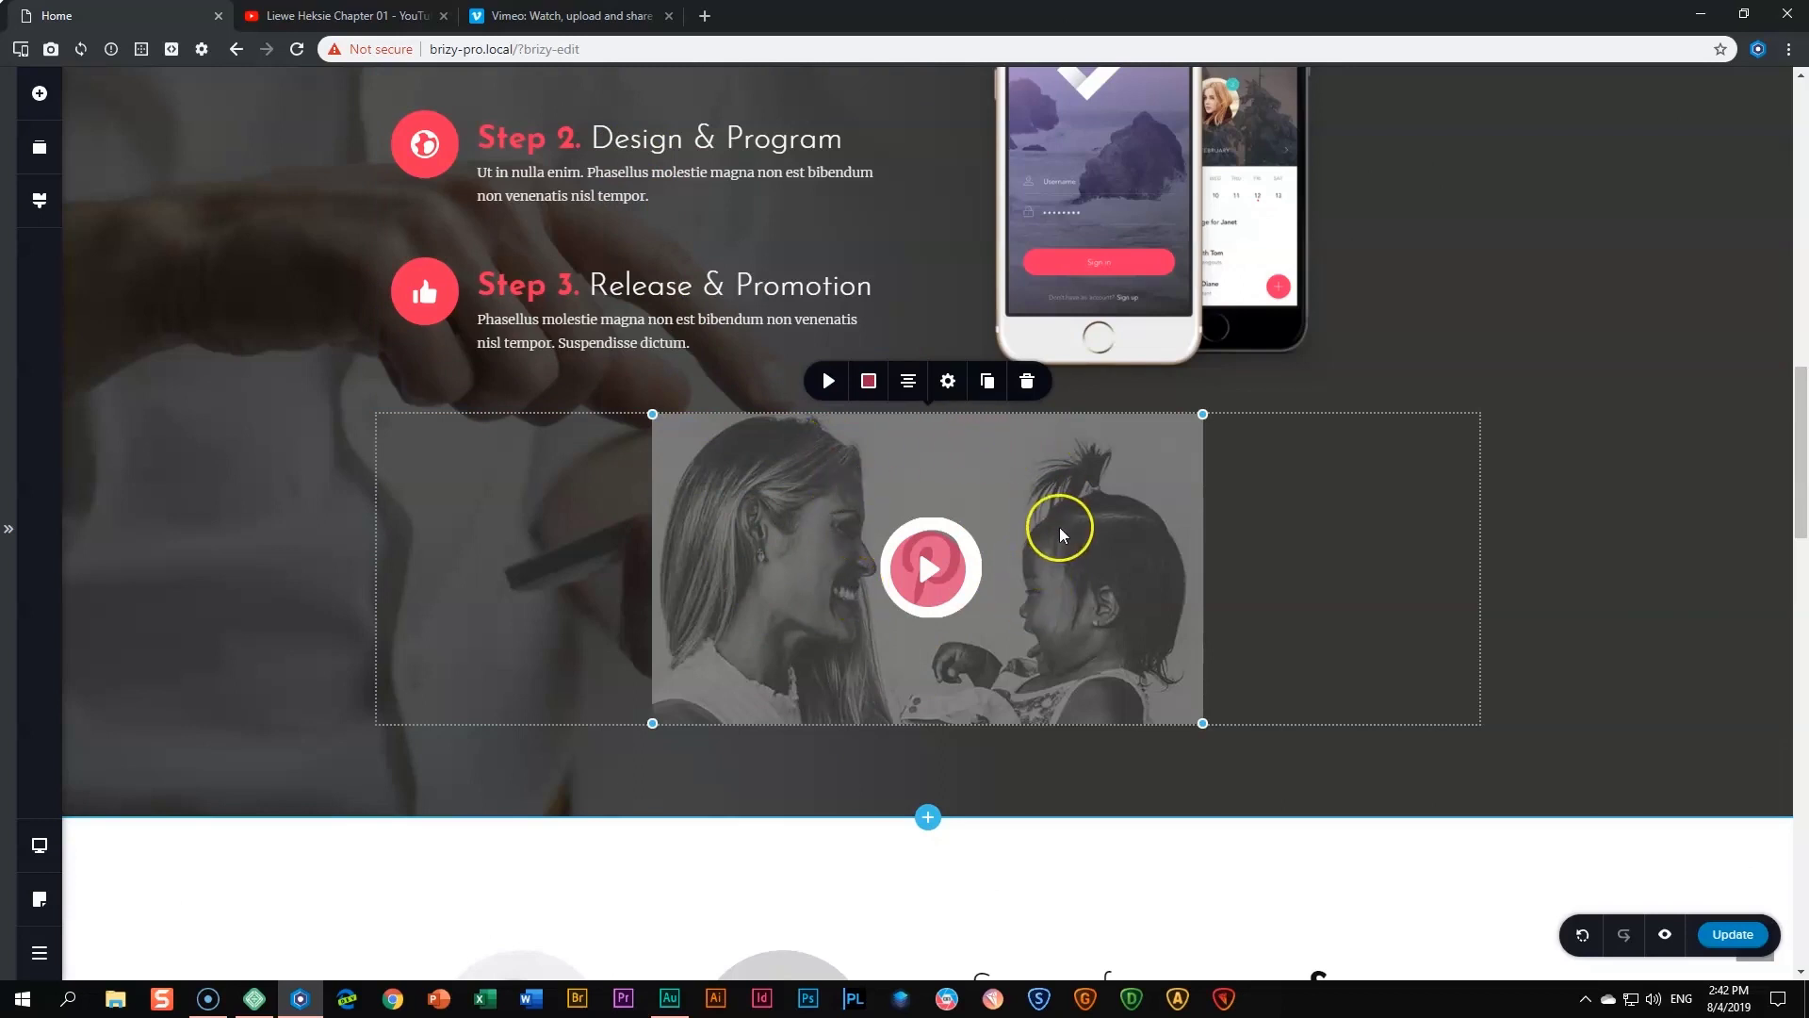
- Delete the YouTube video and drop a new Video element below the Step 3 row
left_click(1027, 381)
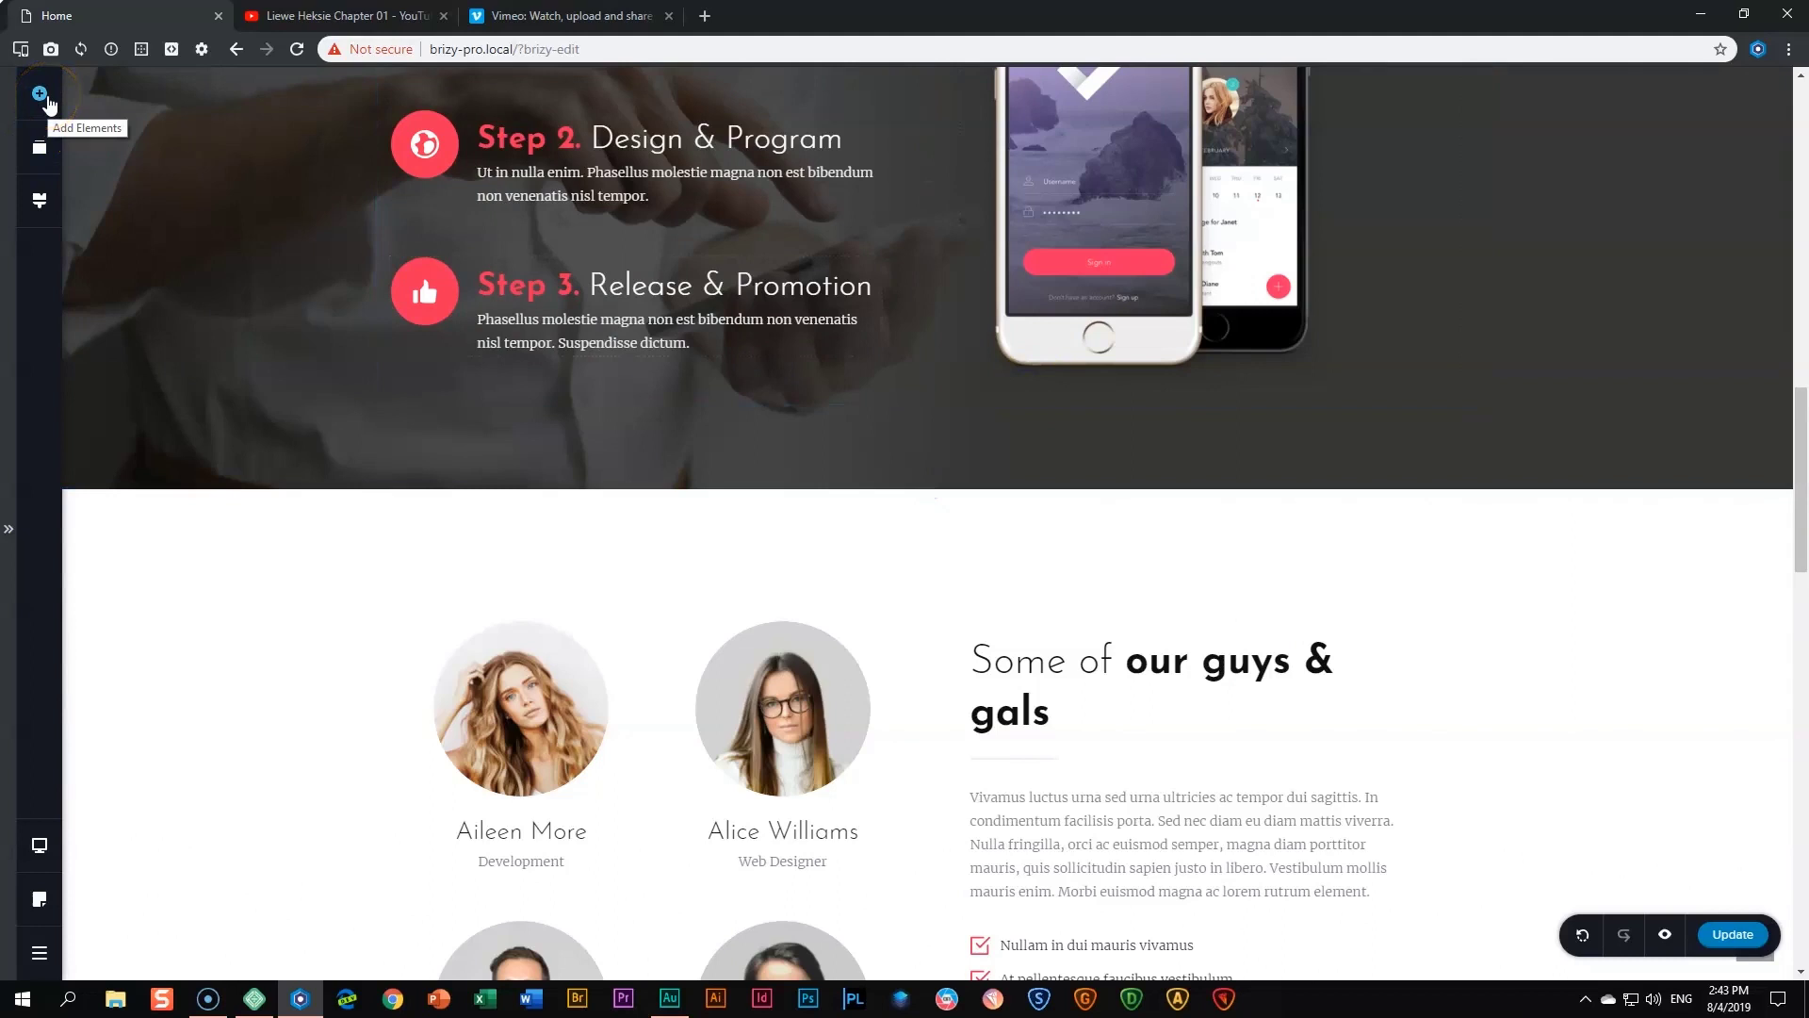
left_click(40, 94)
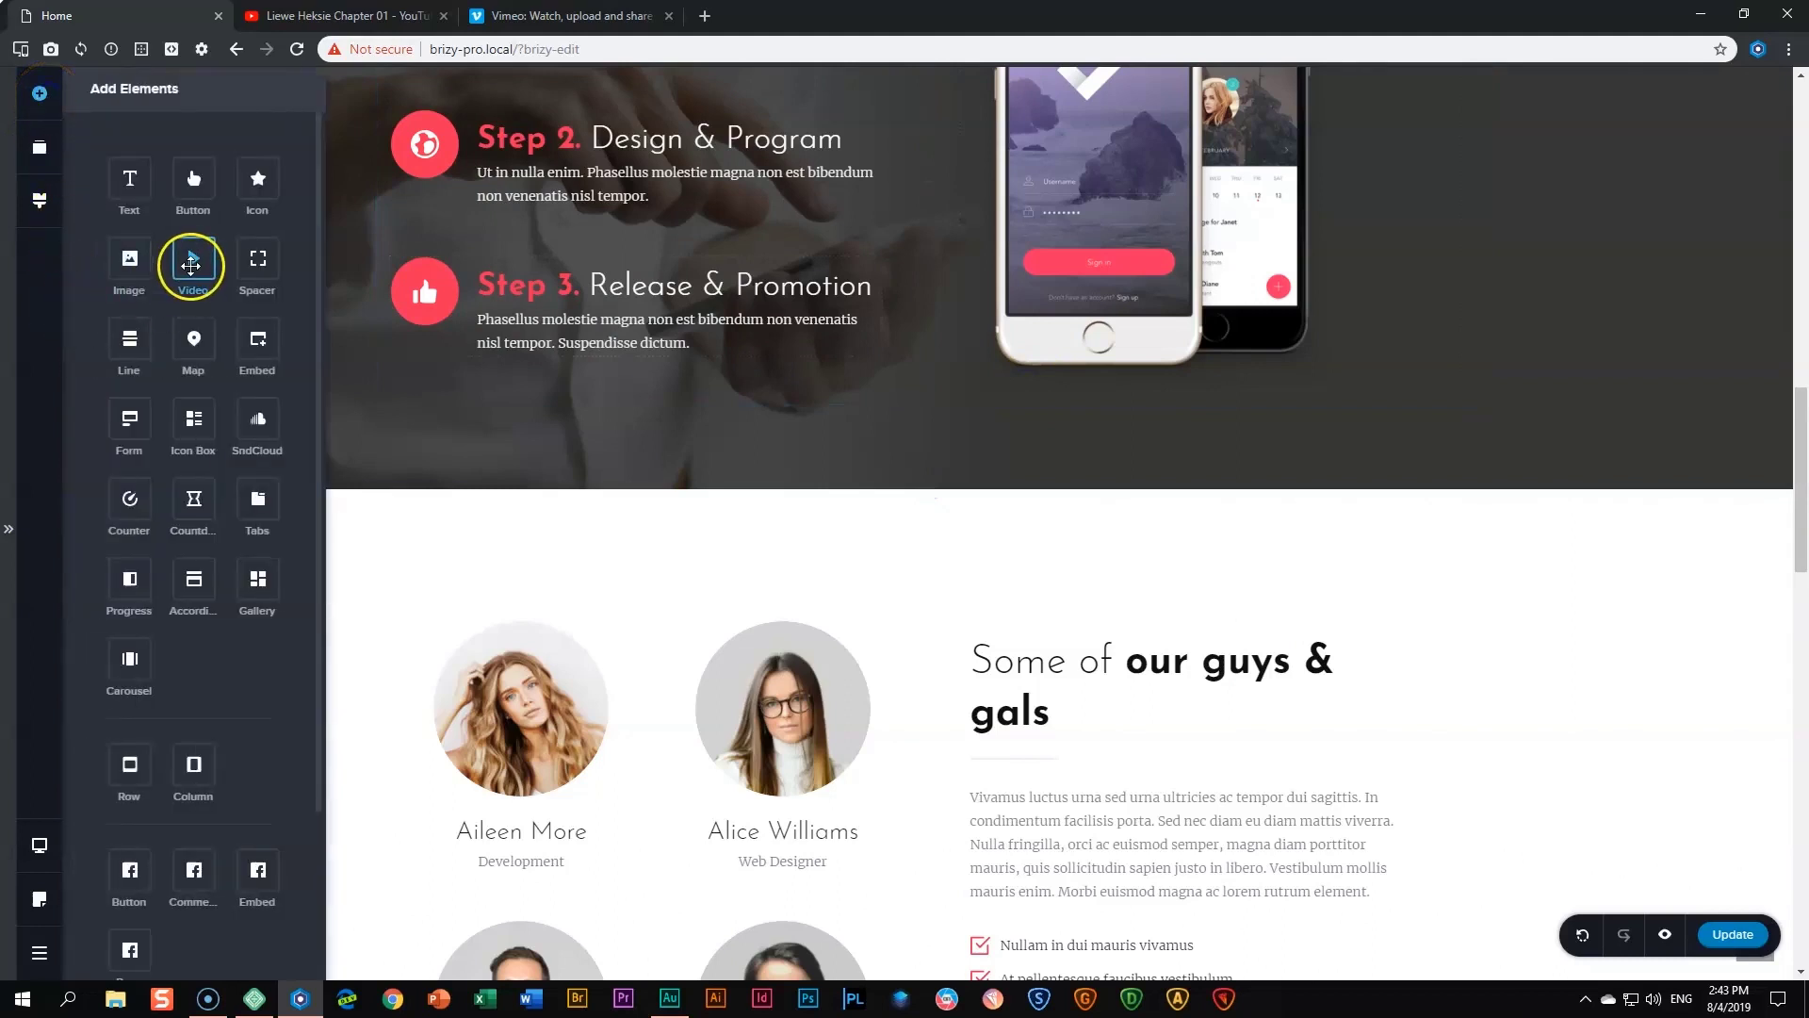
left_click_drag(192, 267, 882, 417)
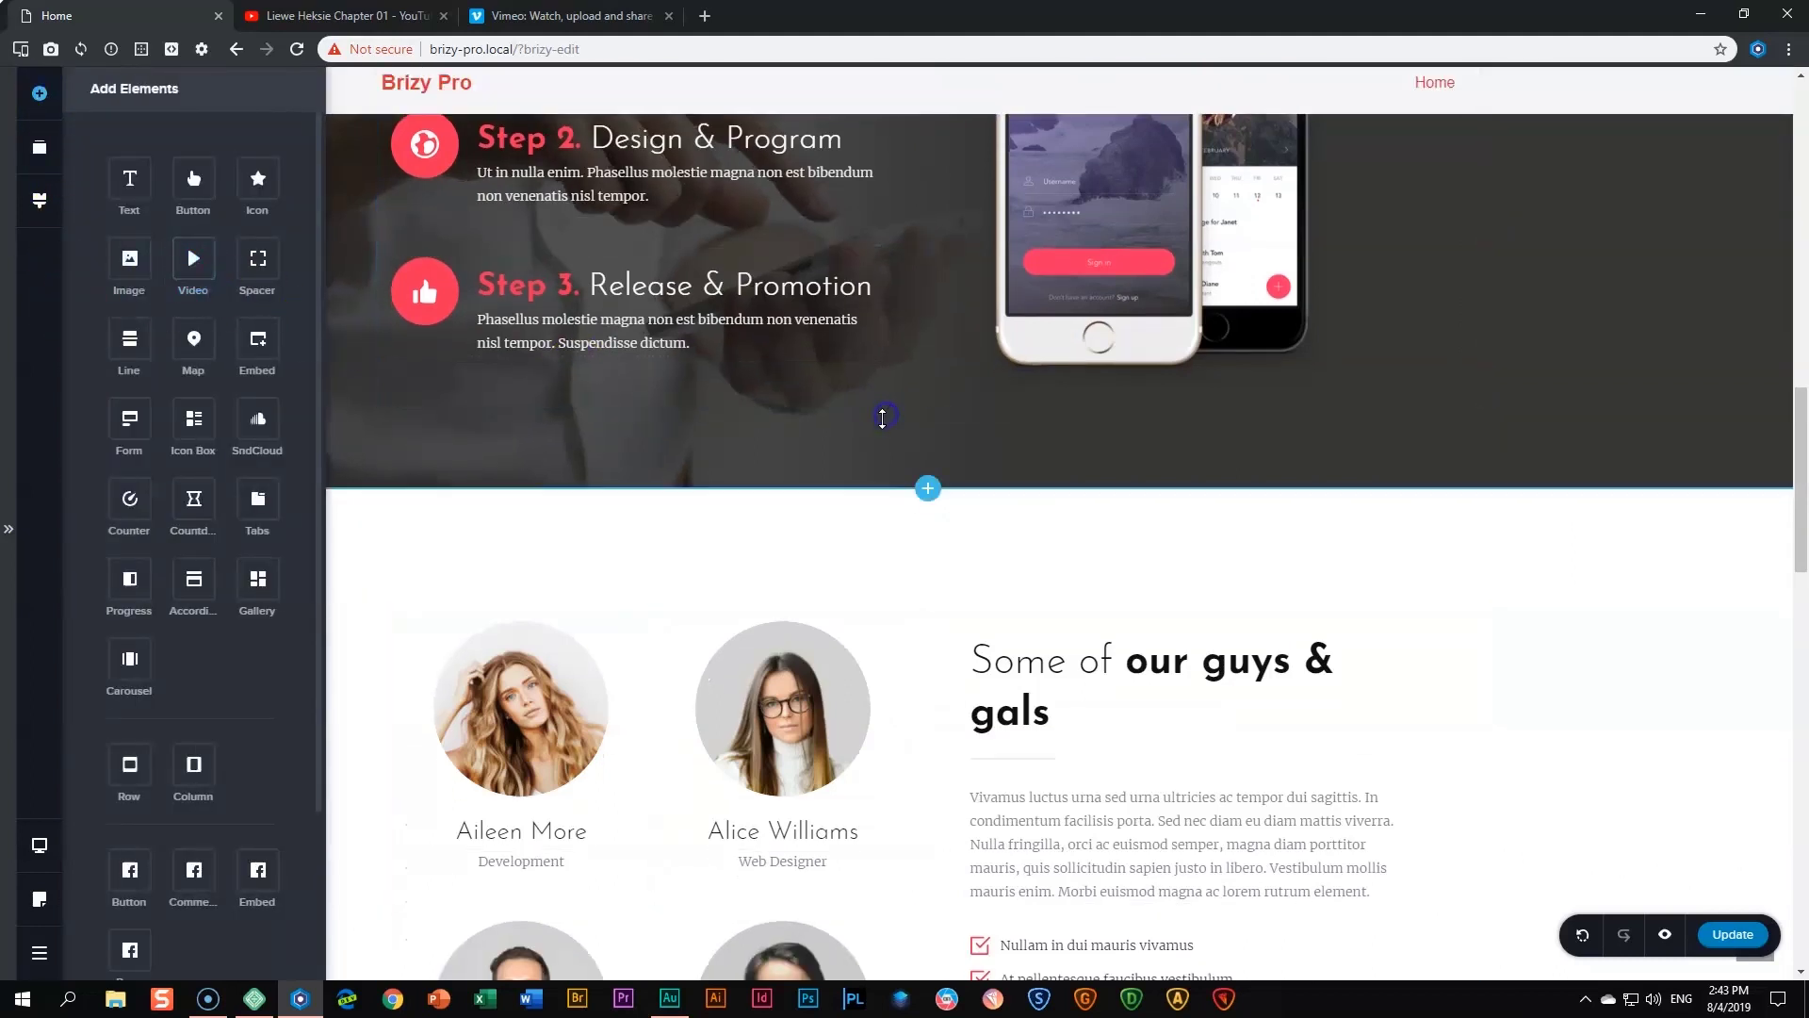
left_click(940, 529)
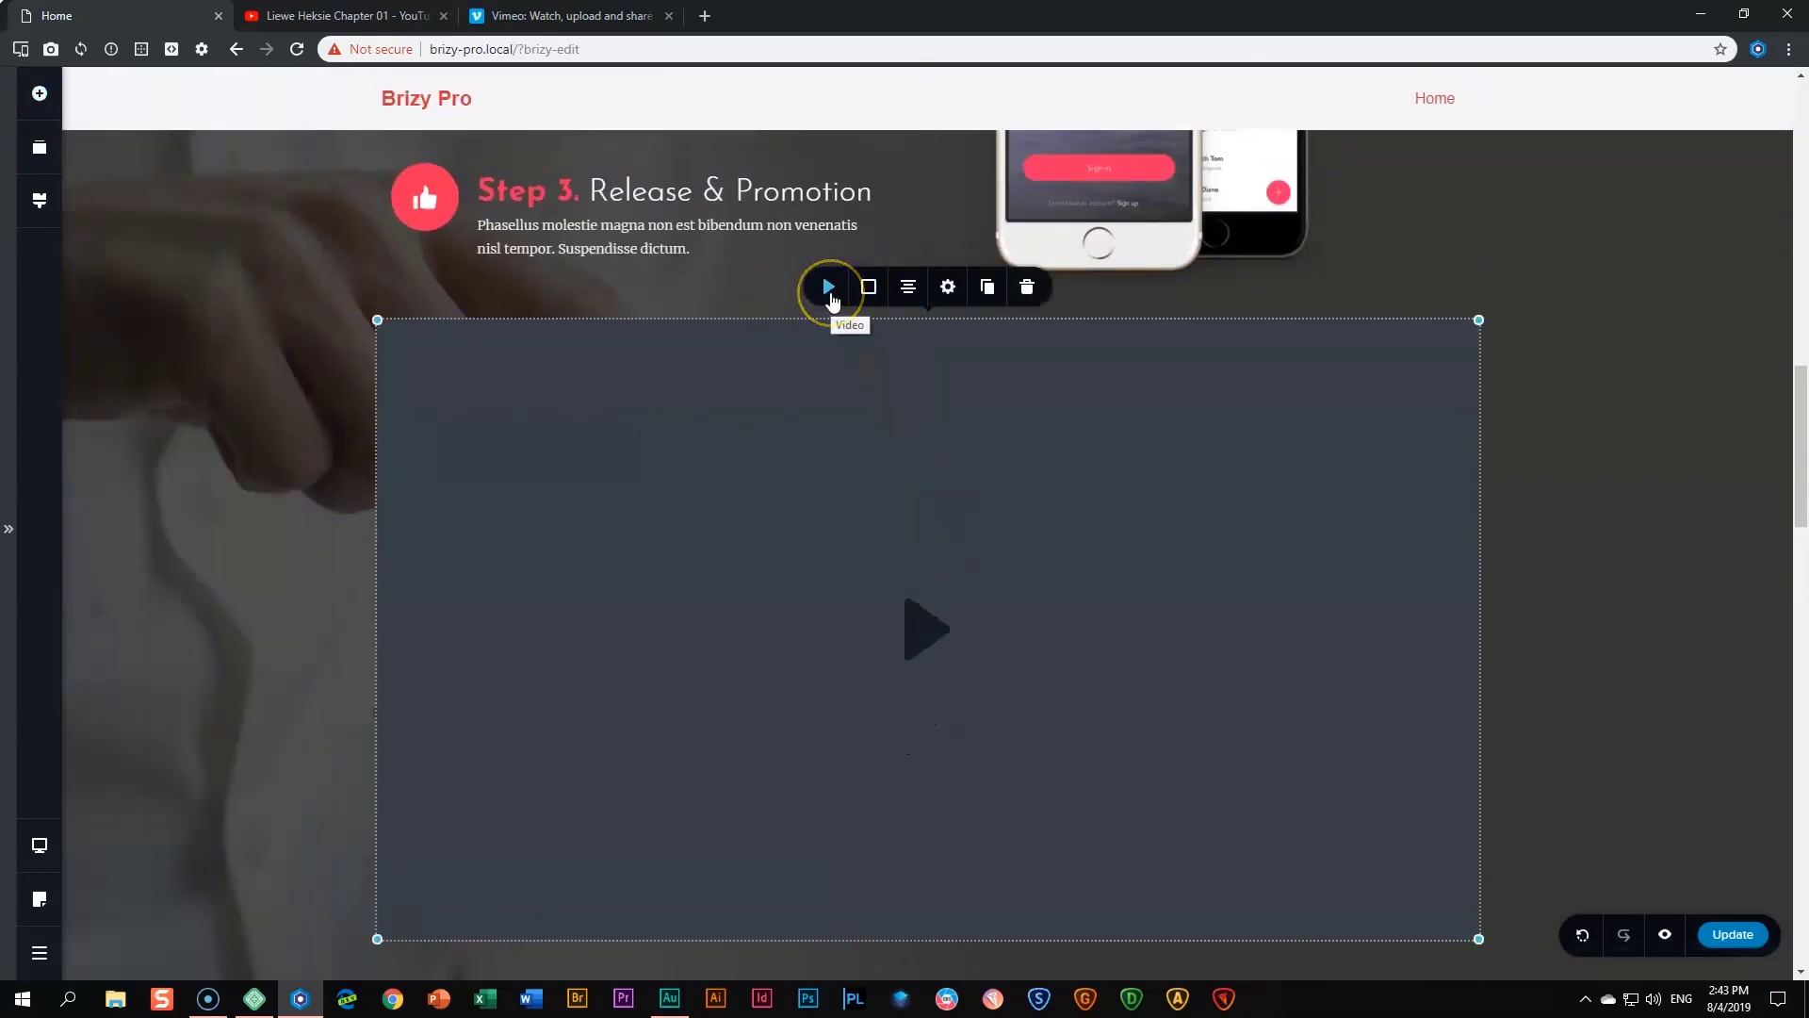
left_click(829, 289)
- Open Vimeo's Under Covers video in a new tab and copy its page URL
left_click(603, 15)
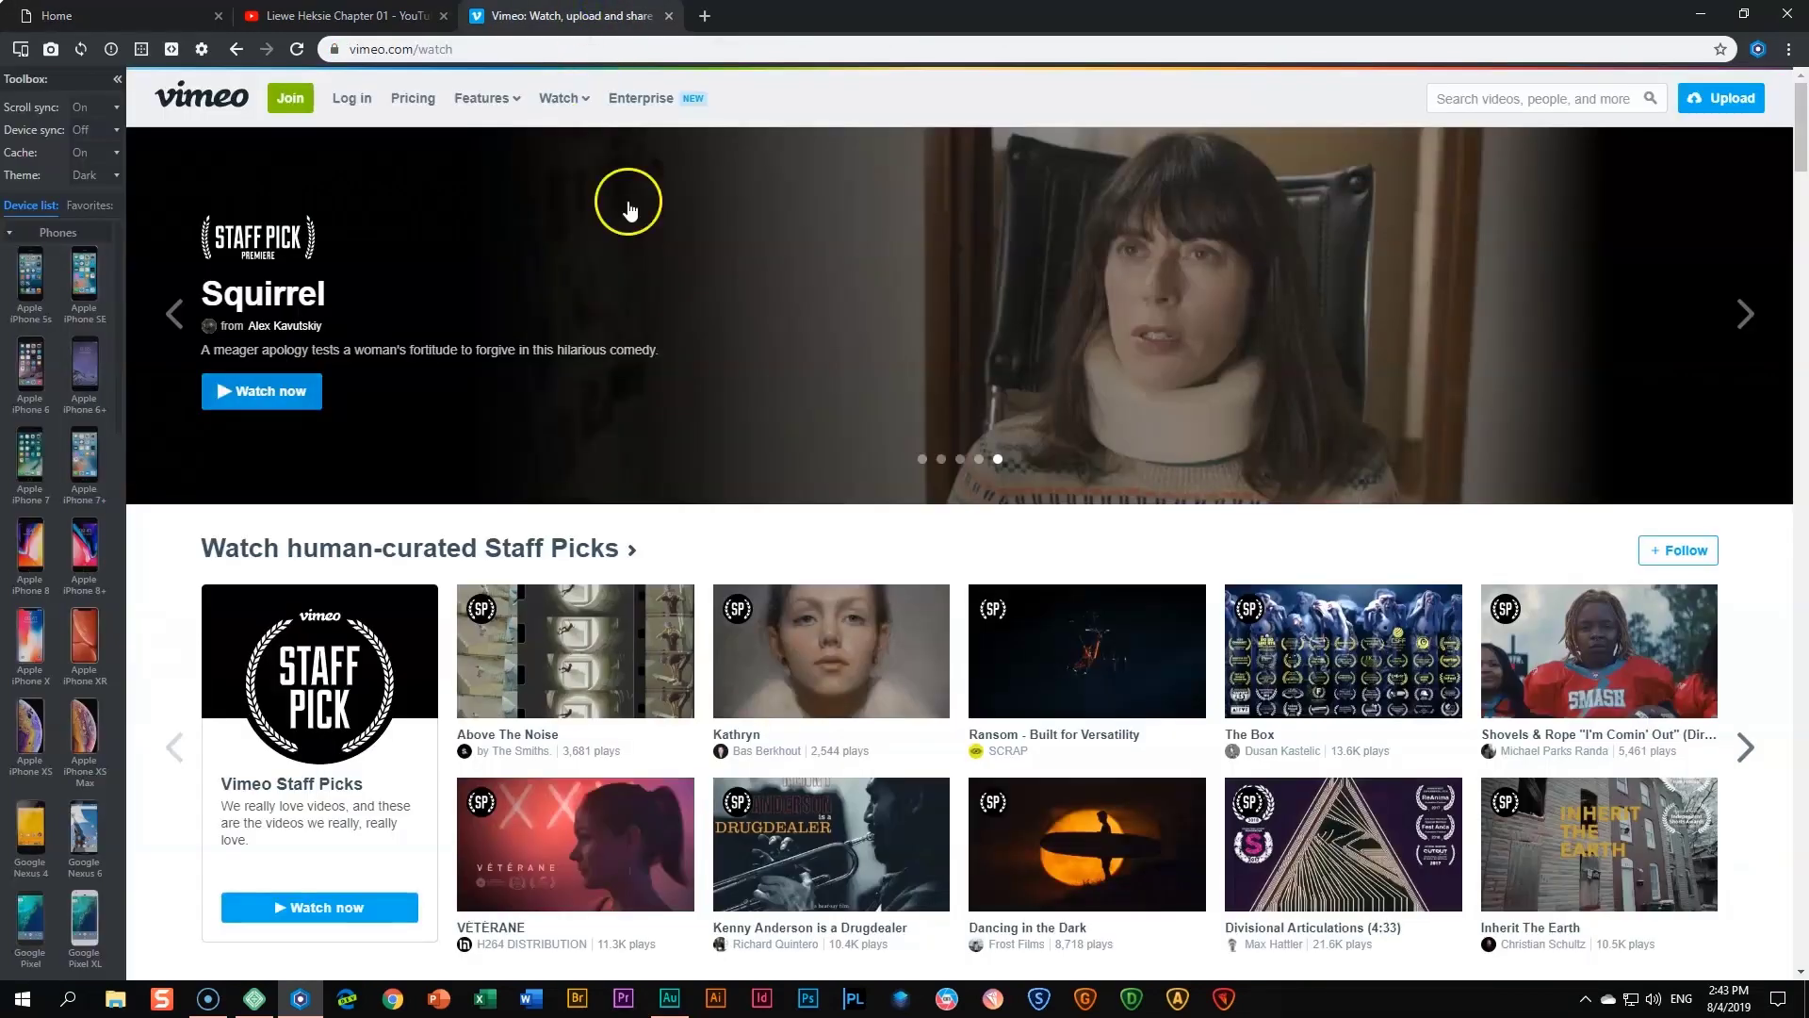
scroll(698, 566, "down", 4)
scroll(698, 566, "down", 9)
right_click(608, 348)
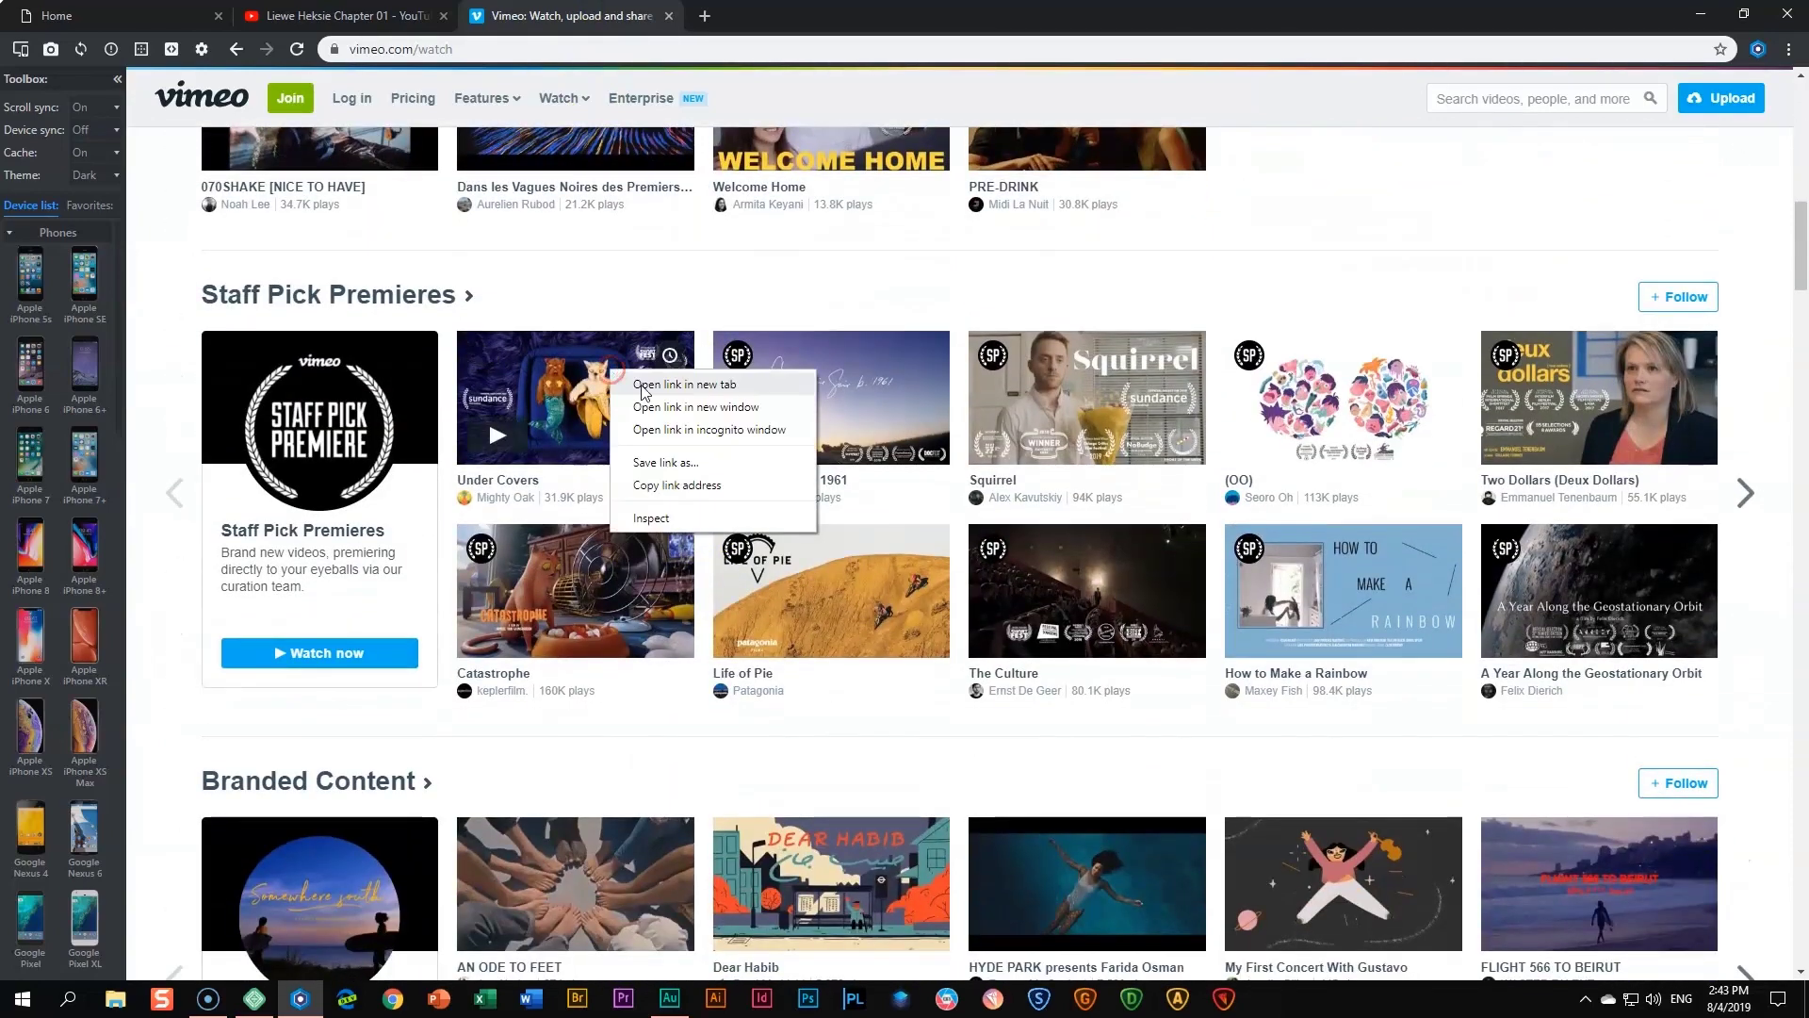
left_click(651, 363)
key("ctrl+Tab")
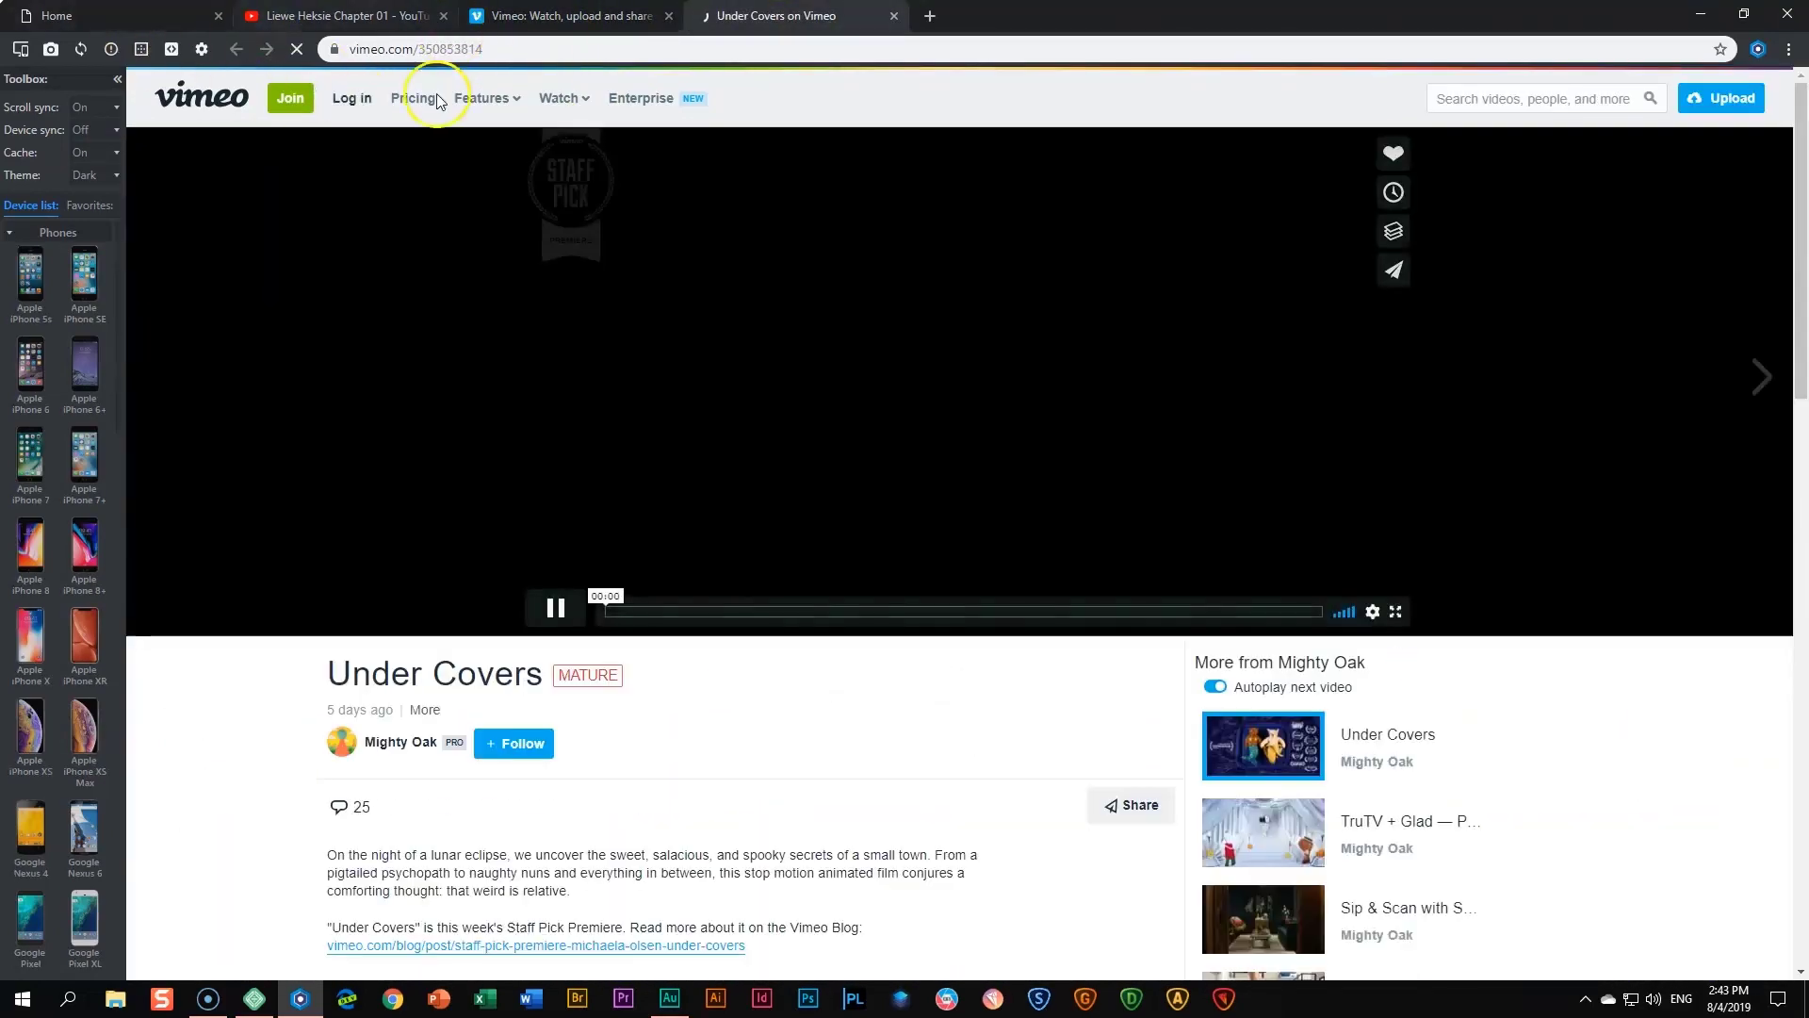
left_click(539, 52)
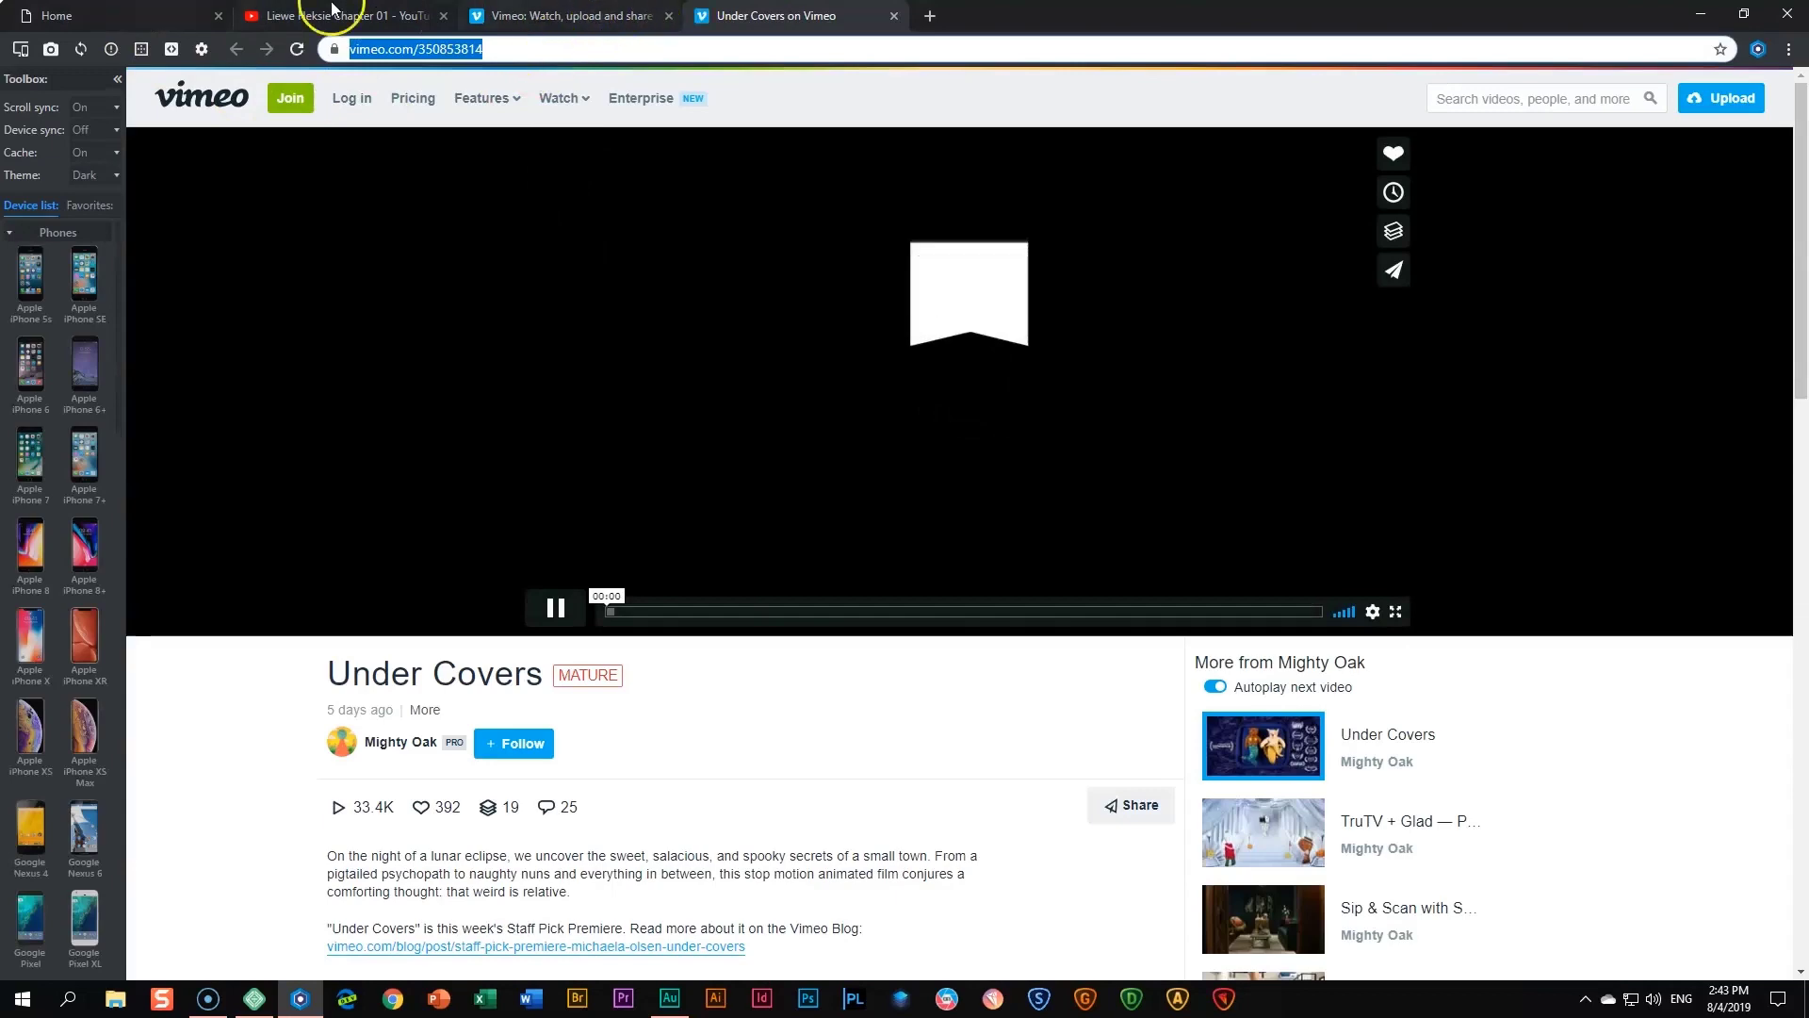
left_click(109, 15)
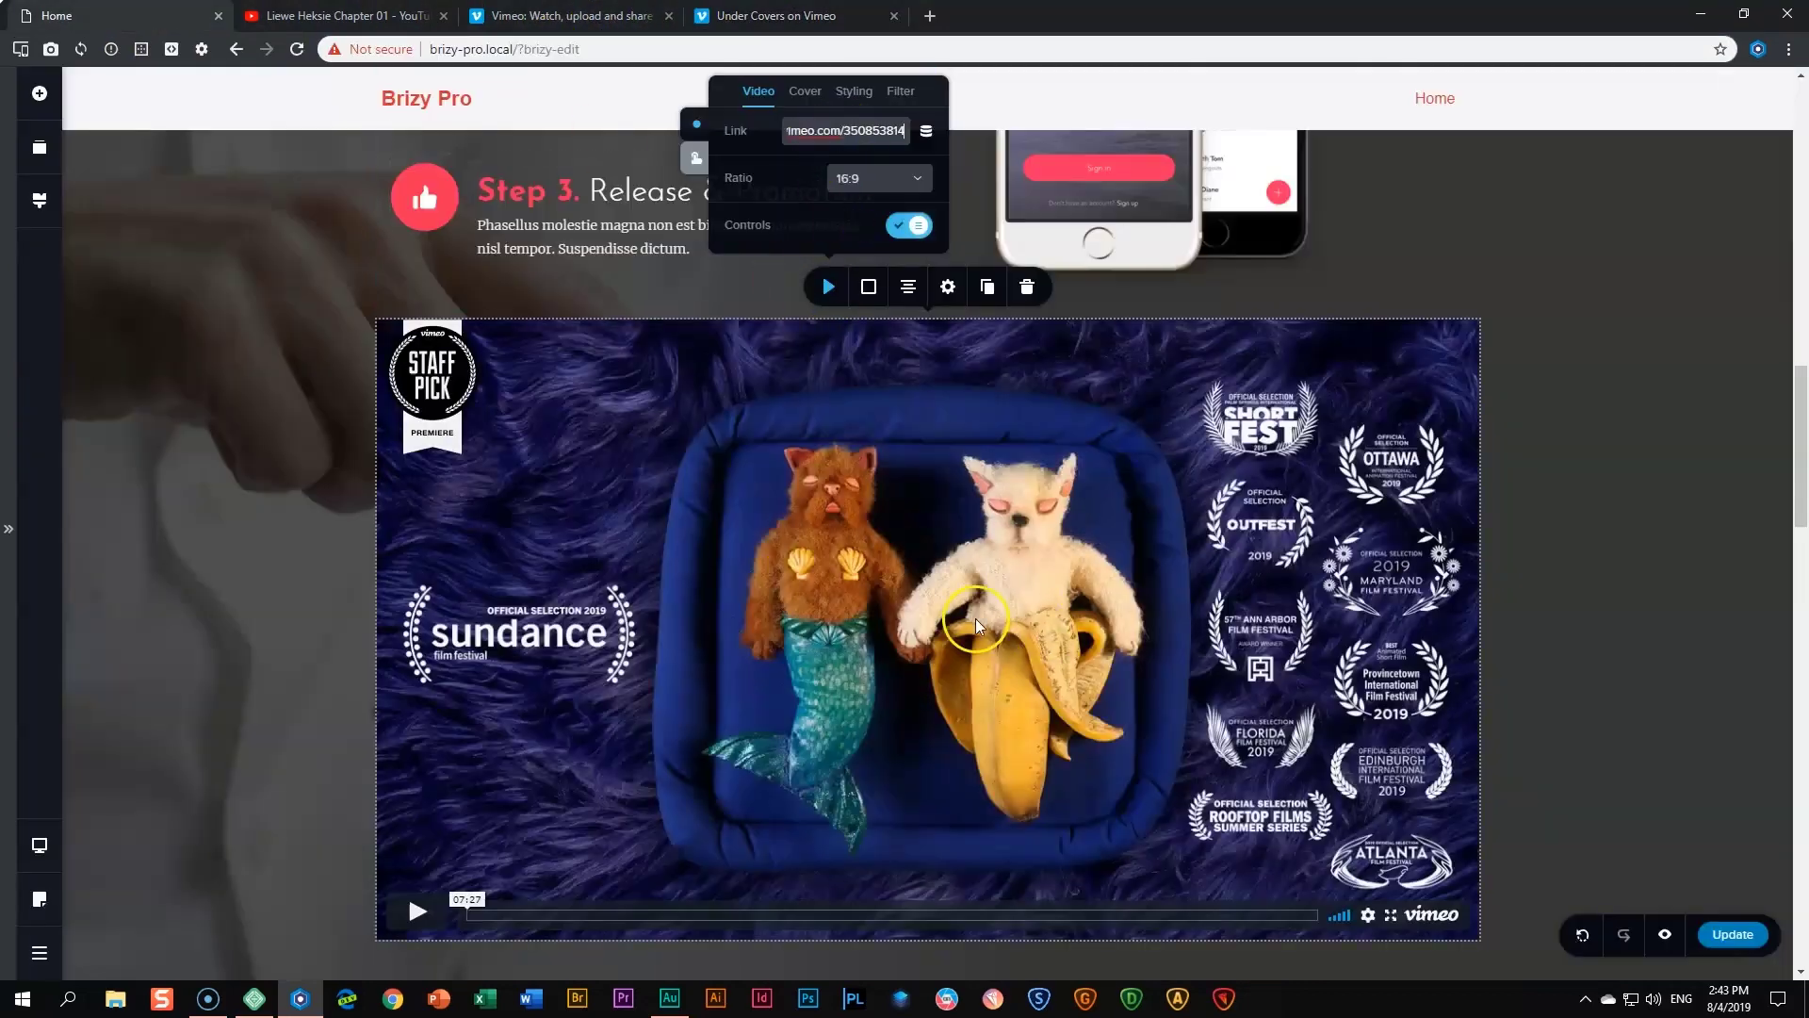
- Load the Under Covers Vimeo link and shrink the player to about half width, centred
left_click(1031, 628)
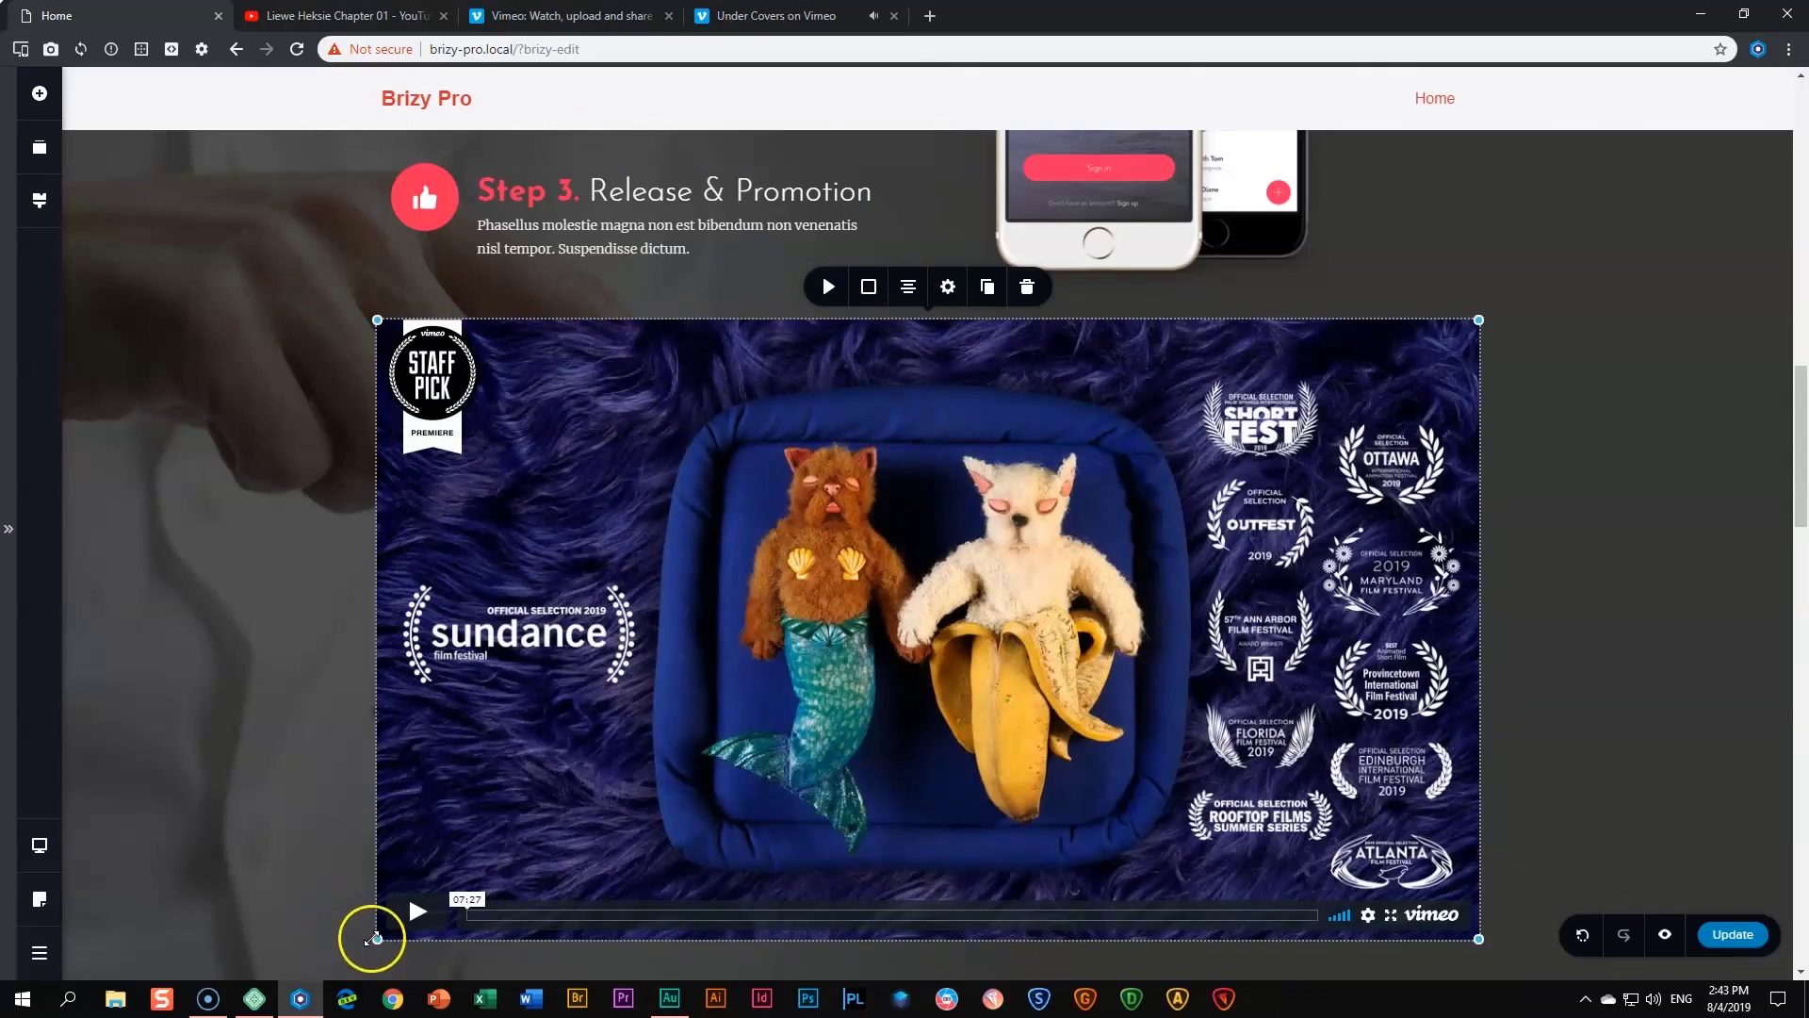
left_click_drag(375, 937, 648, 721)
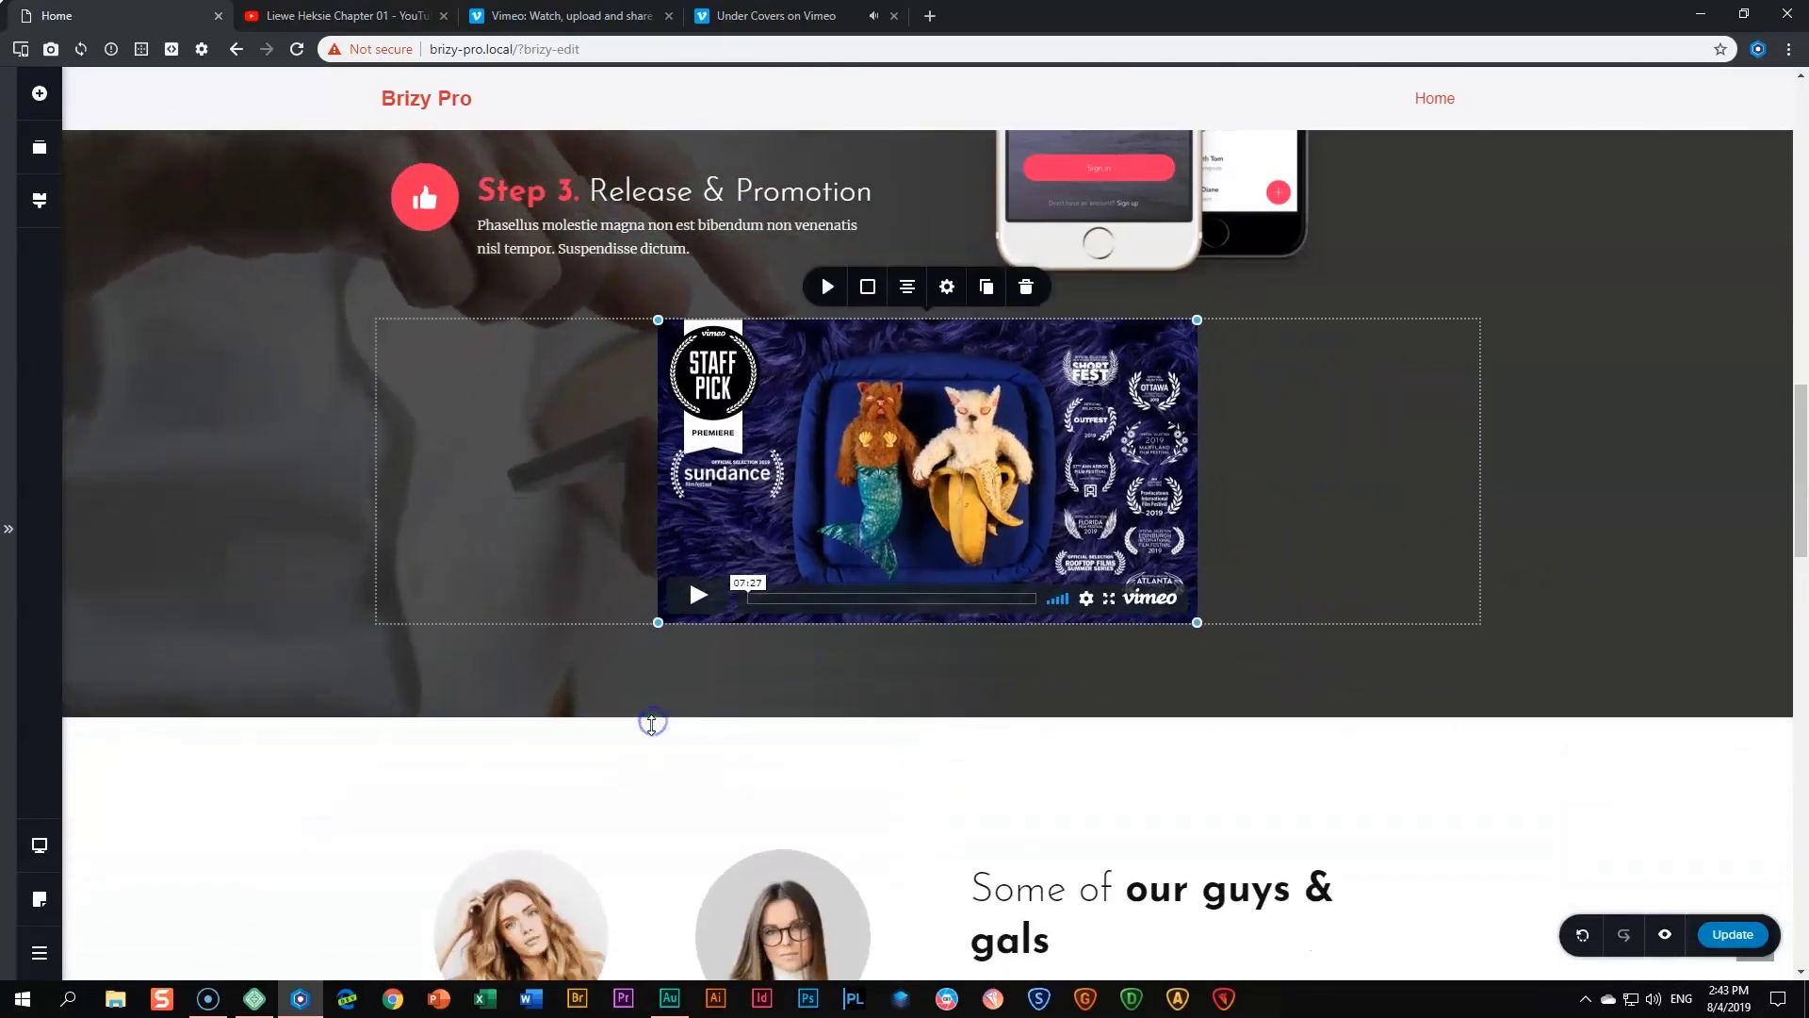